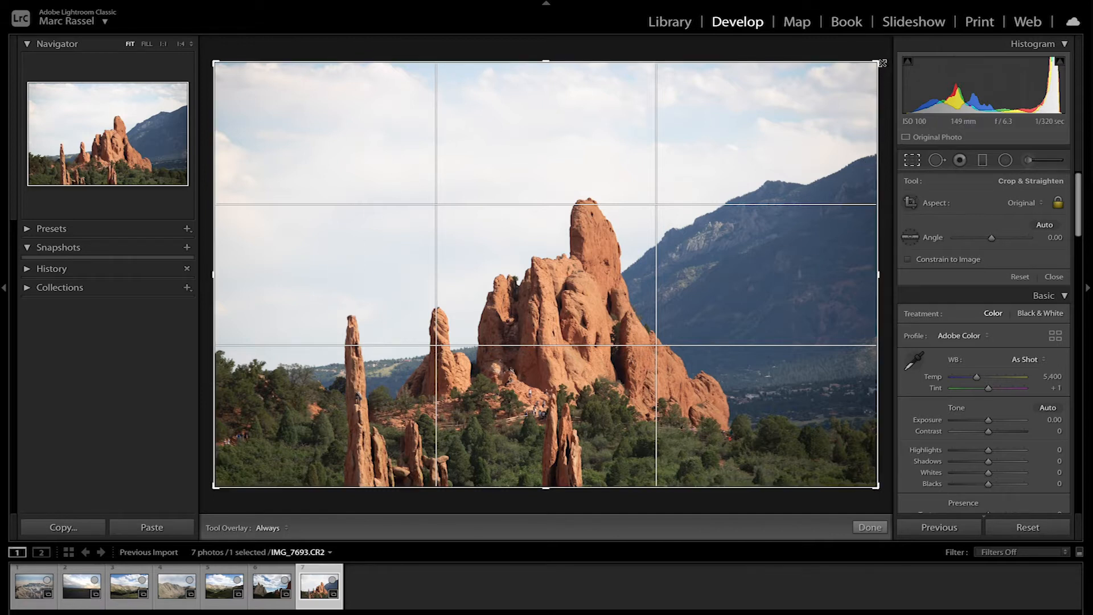
- Crop the photo tighter at the original aspect ratio, placing the tallest rock spire near the right-hand third line, and apply the crop
drag(879, 62, 839, 89)
drag(256, 89, 263, 93)
drag(670, 255, 672, 251)
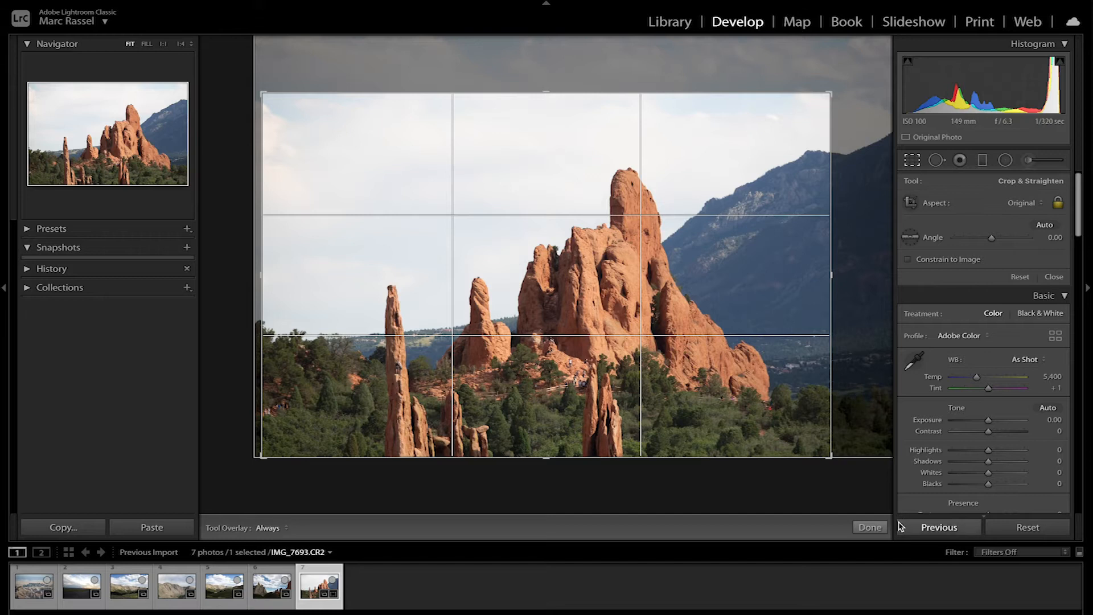
click(870, 527)
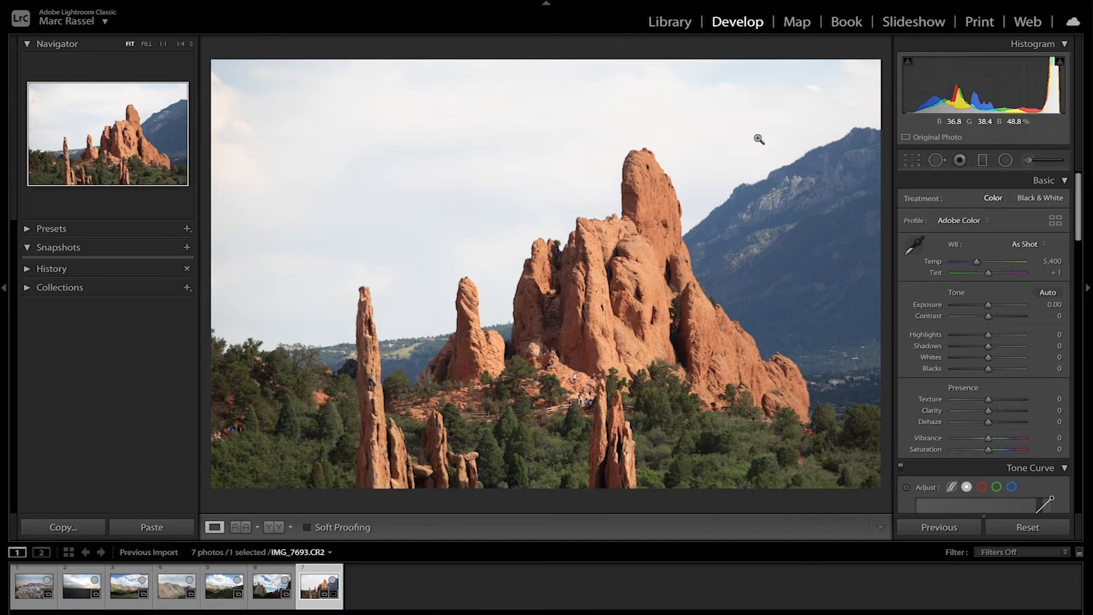
- Lower the photo's Highlights to −85 to recover detail in the bright sky
click(989, 306)
drag(988, 306, 957, 337)
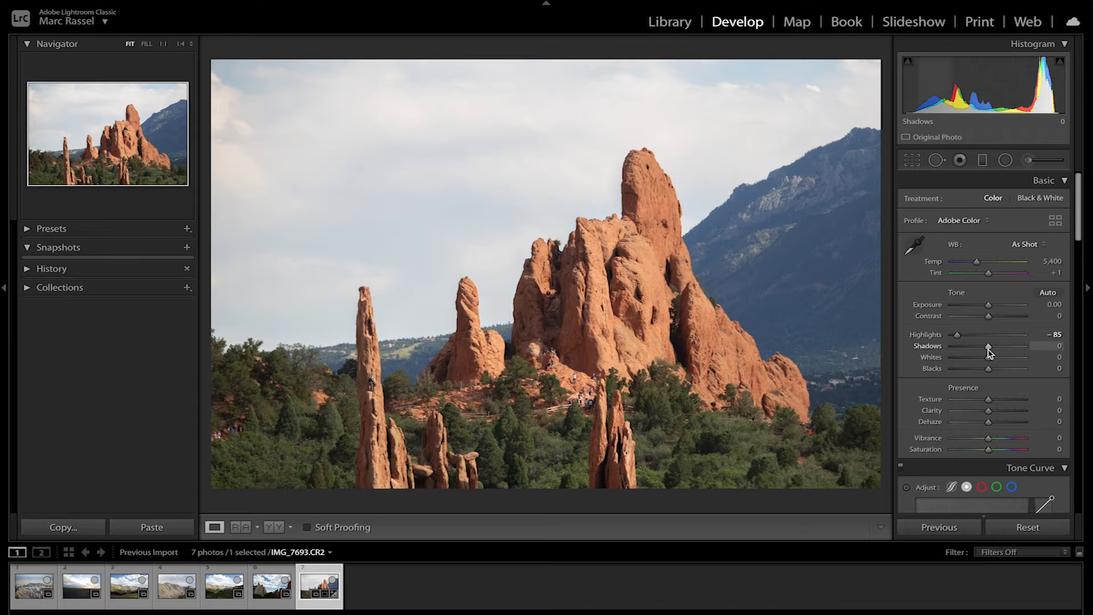
- Try Shadows at +42 with Blacks at −50, and reset both to their defaults
drag(989, 350, 966, 370)
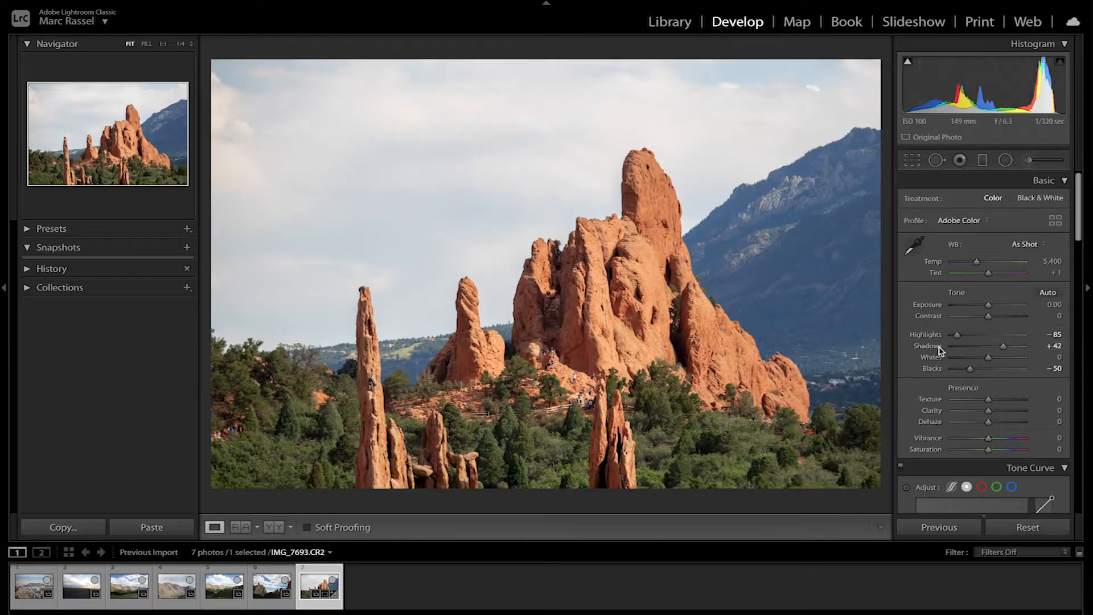
drag(930, 349, 933, 349)
double_click(931, 346)
double_click(932, 368)
- Try a Contrast of +16 on the whole photo and reset it to the default
mouse_move(989, 320)
mouse_down()
mouse_move(1005, 320)
mouse_move(993, 319)
mouse_up()
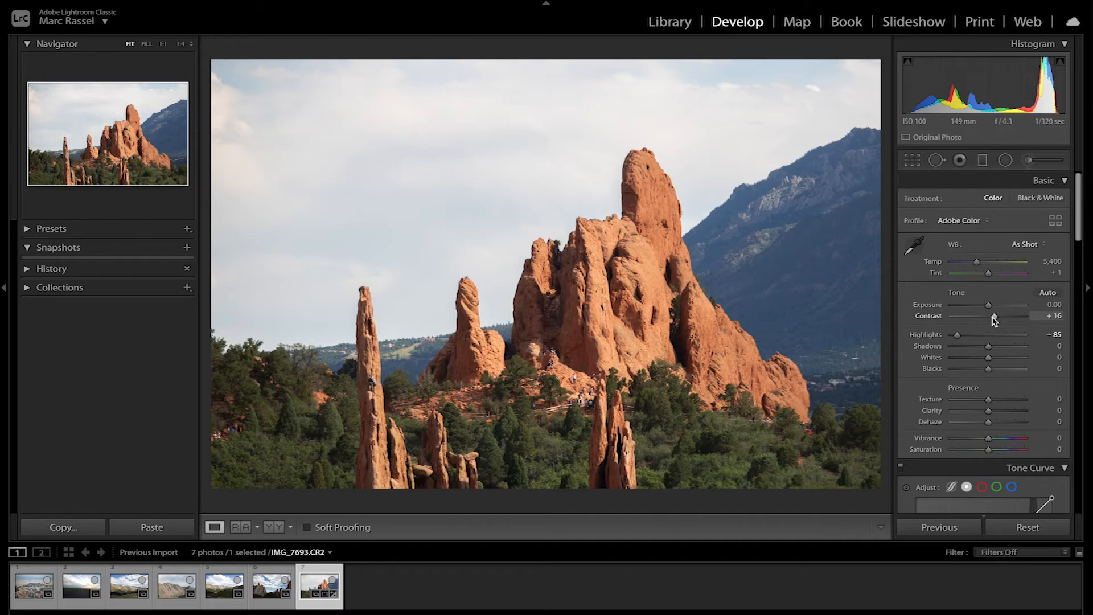
click(993, 318)
click(929, 317)
double_click(934, 318)
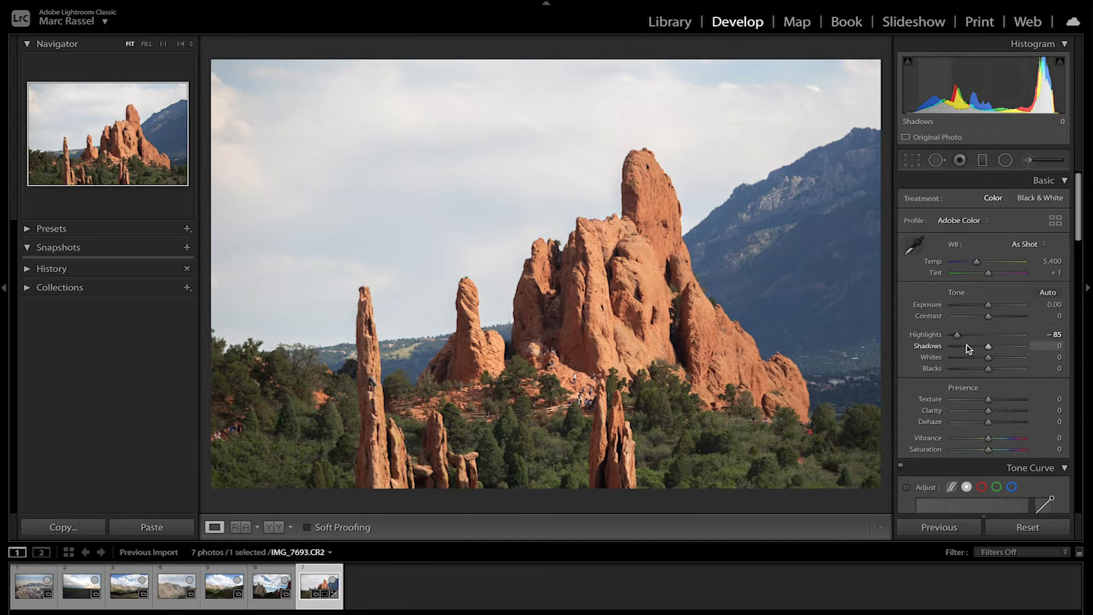
- Raise the Shadows to +37 and lower the Blacks to −55
drag(989, 349, 970, 375)
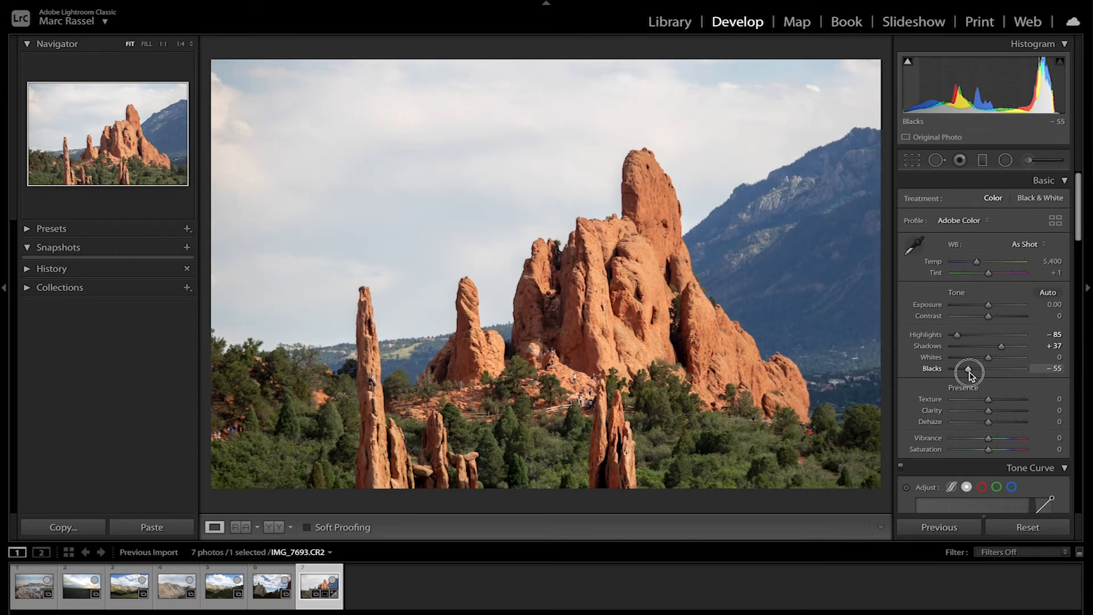
drag(970, 374, 970, 375)
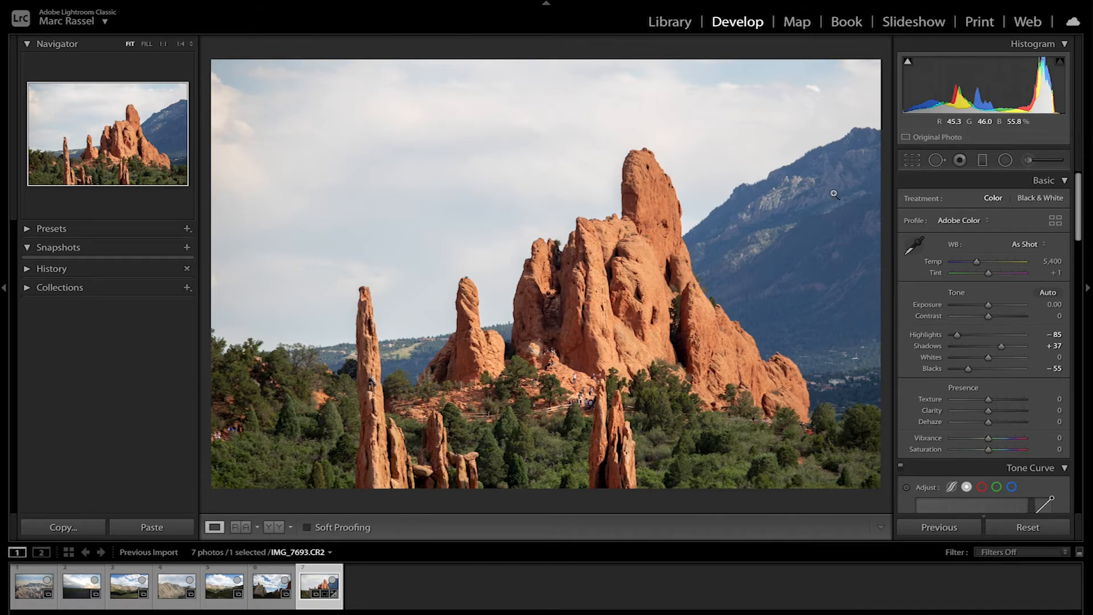
- Reduce the saturation of the blues to −47 in the HSL adjustments
scroll(972, 336, down, 3)
scroll(973, 334, down, 10)
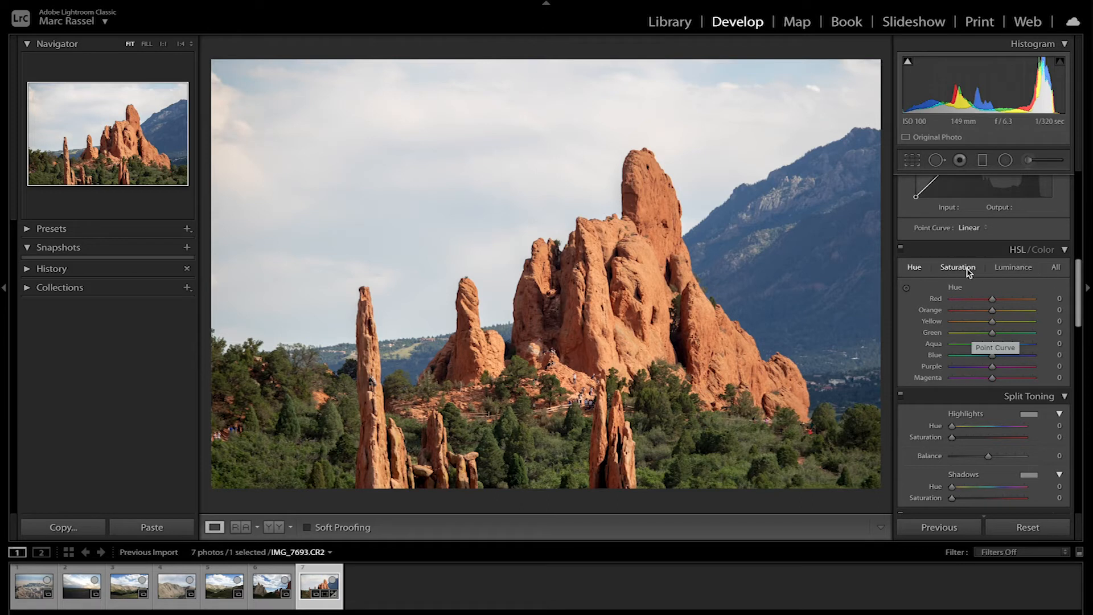
click(966, 271)
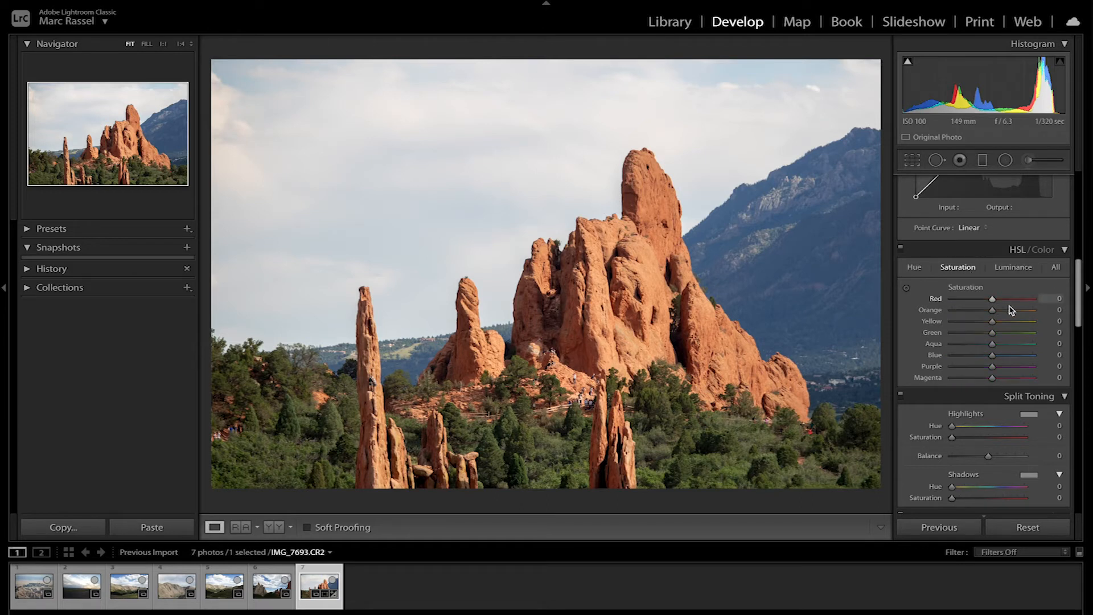
drag(991, 356, 814, 372)
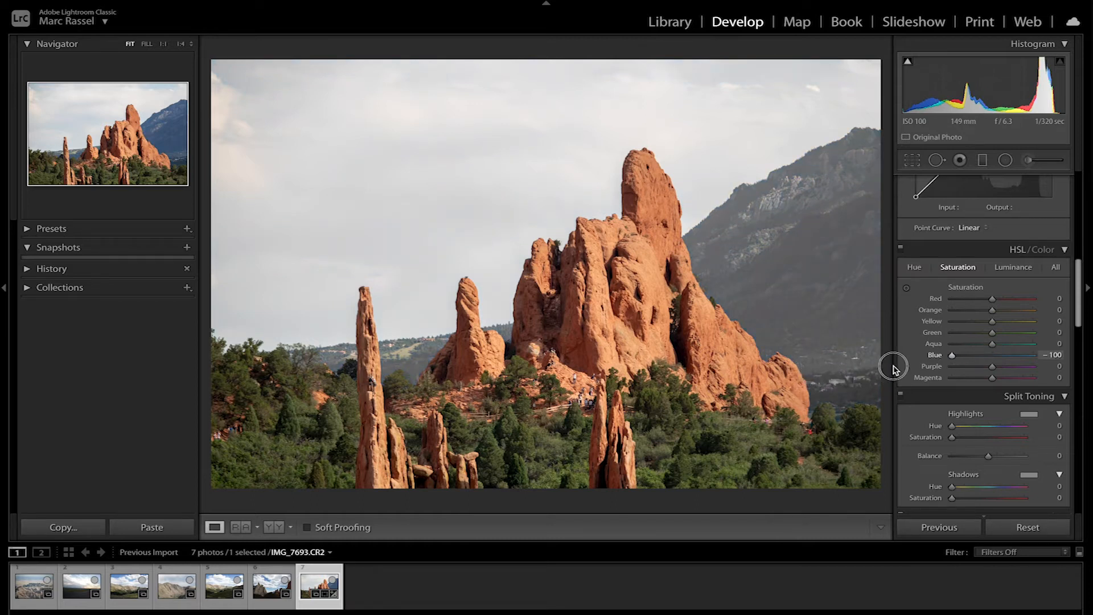
drag(951, 355, 973, 357)
- Darken the blues with a luminance of −66 and adjust their saturation to −44
click(1012, 267)
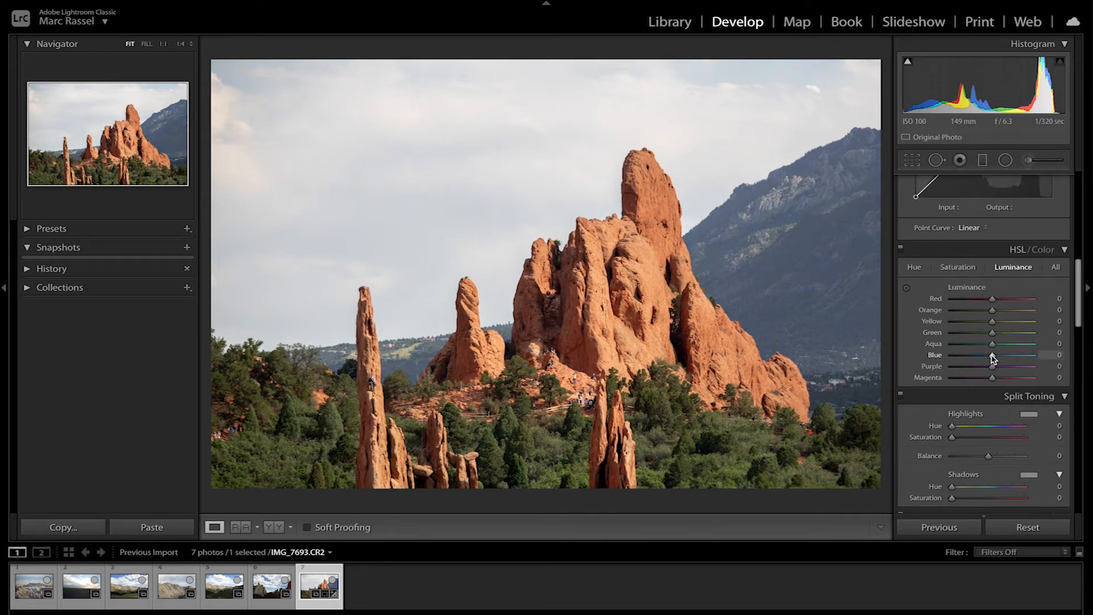
drag(992, 357, 966, 360)
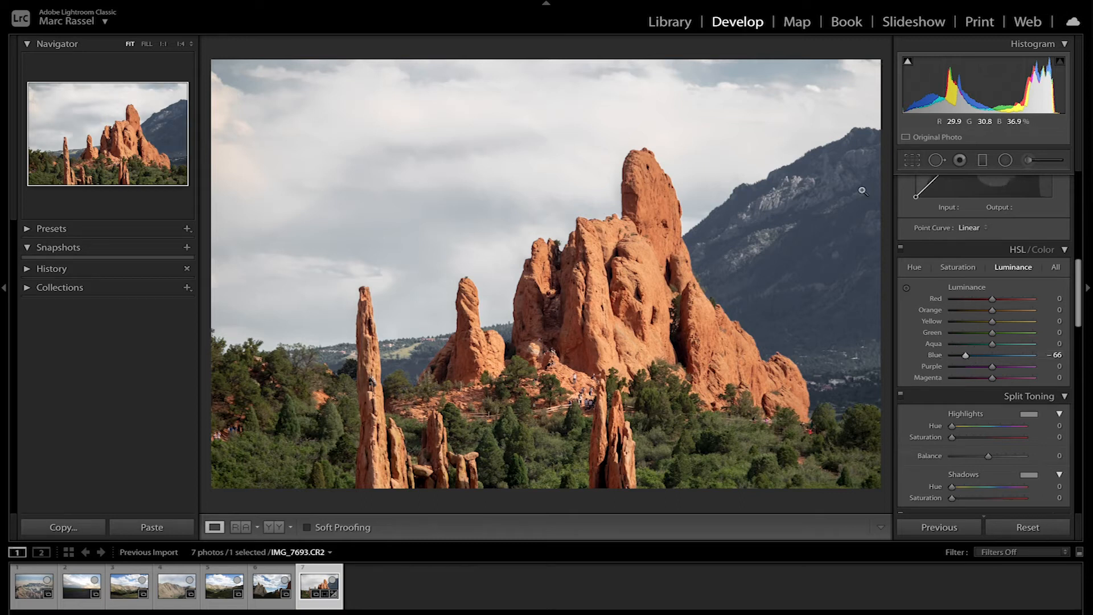
click(958, 267)
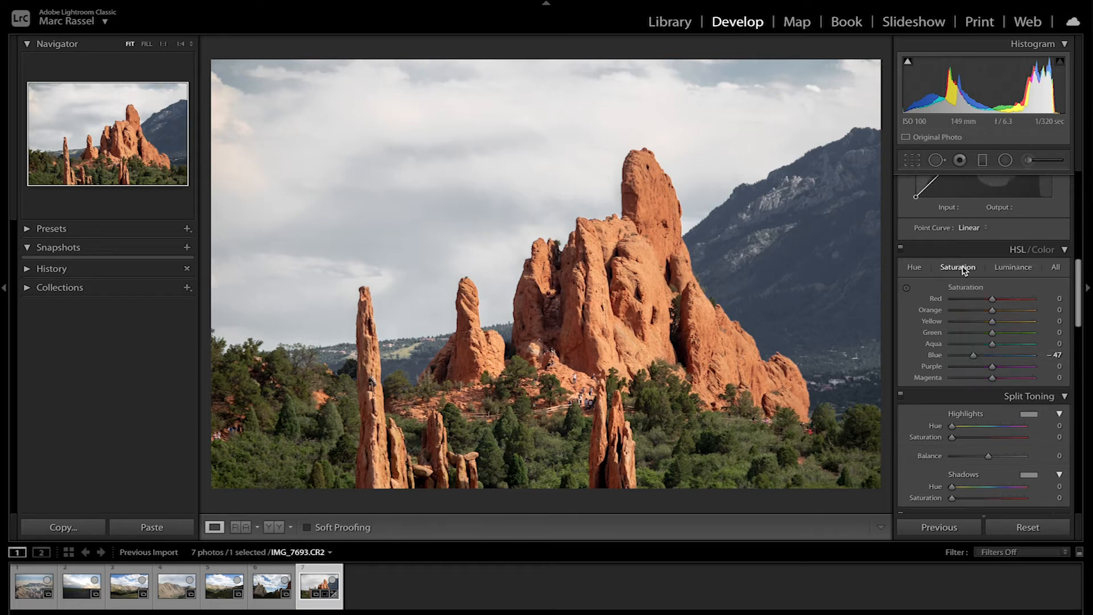
mouse_move(992, 356)
mouse_down()
mouse_move(962, 364)
mouse_move(975, 365)
mouse_up()
- Add a diagonal graduated filter over the sky with Exposure −0.58, Contrast 0 and Highlights −59
click(983, 162)
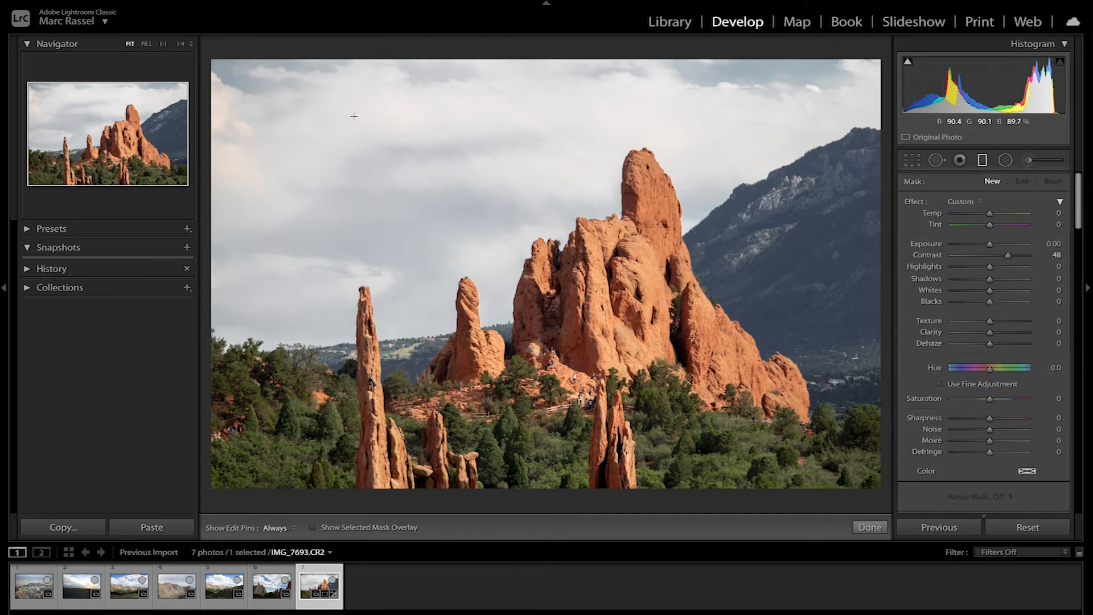
drag(261, 59, 337, 288)
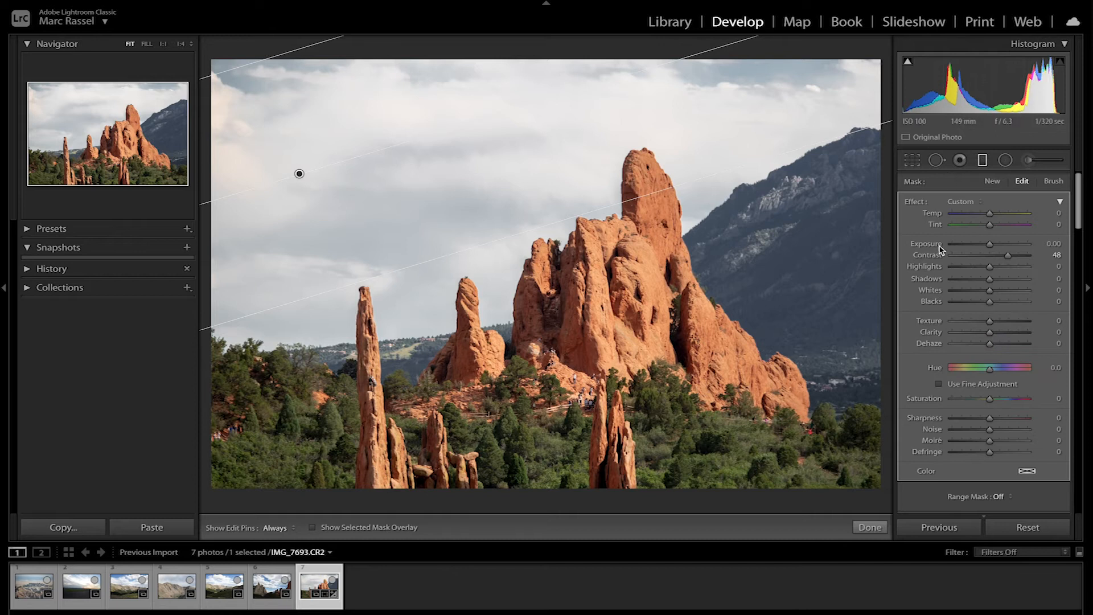
mouse_move(989, 246)
mouse_down()
mouse_move(987, 272)
mouse_move(958, 277)
mouse_move(988, 273)
mouse_move(964, 281)
mouse_move(984, 245)
mouse_up()
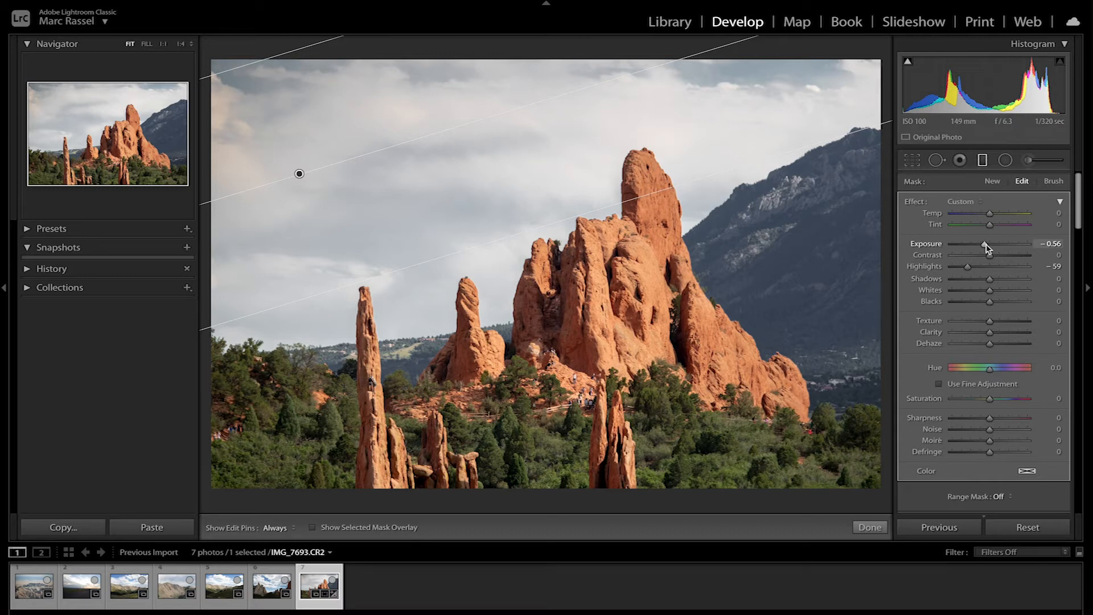
mouse_move(986, 248)
mouse_down()
mouse_move(958, 246)
mouse_move(987, 251)
mouse_up()
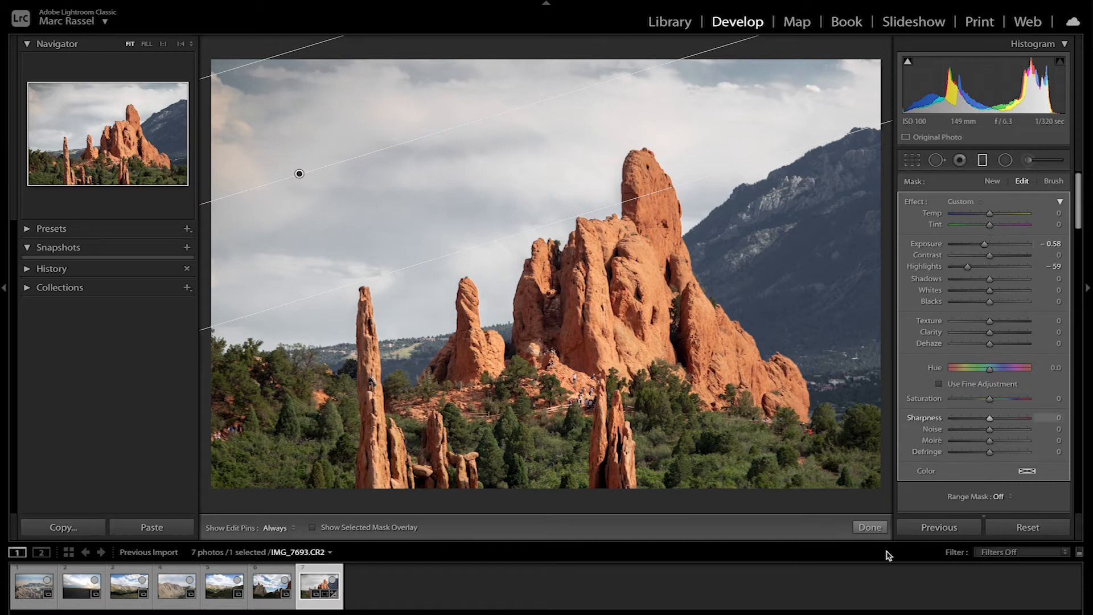
click(871, 527)
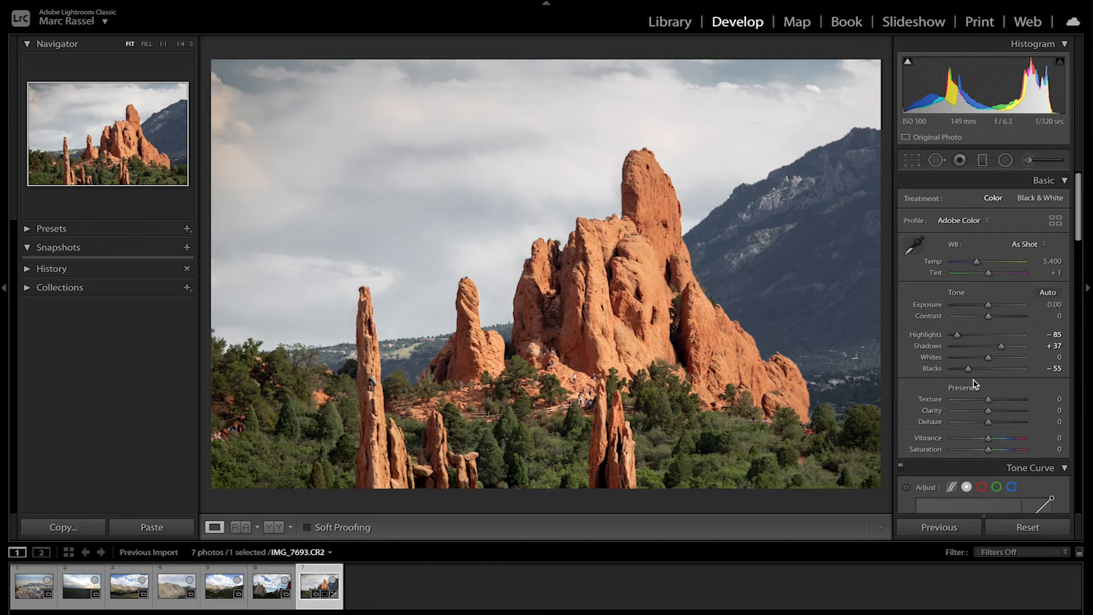
- Reduce the saturation of the greens and set their luminance to −48
scroll(974, 384, down, 8)
scroll(977, 346, down, 3)
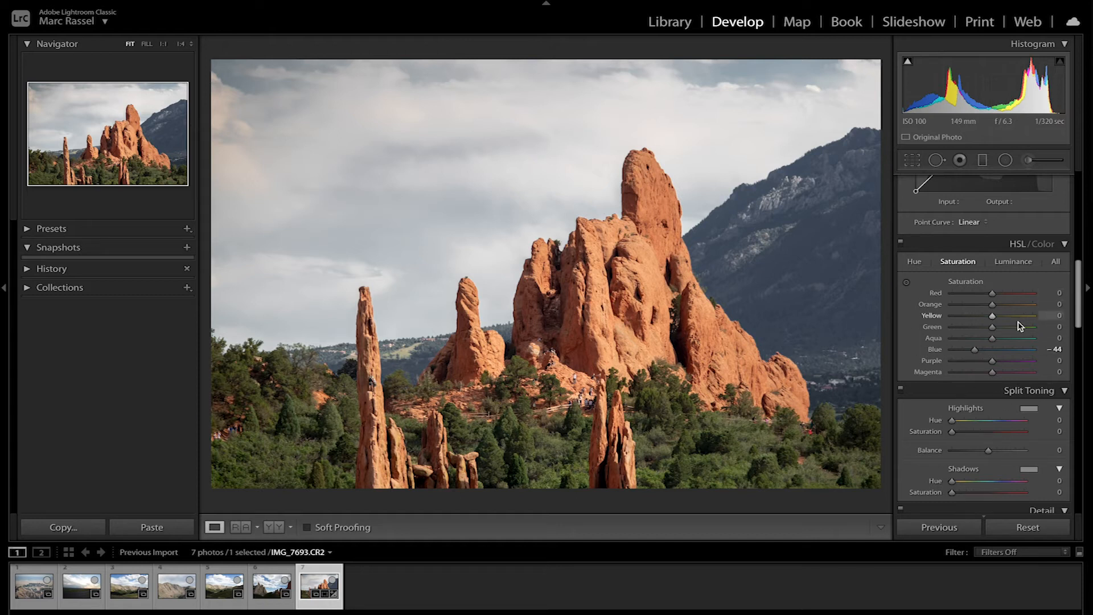
mouse_move(994, 330)
mouse_down()
mouse_move(934, 330)
mouse_move(978, 329)
mouse_up()
click(1012, 263)
mouse_move(992, 328)
mouse_down()
mouse_move(963, 331)
mouse_move(974, 337)
mouse_up()
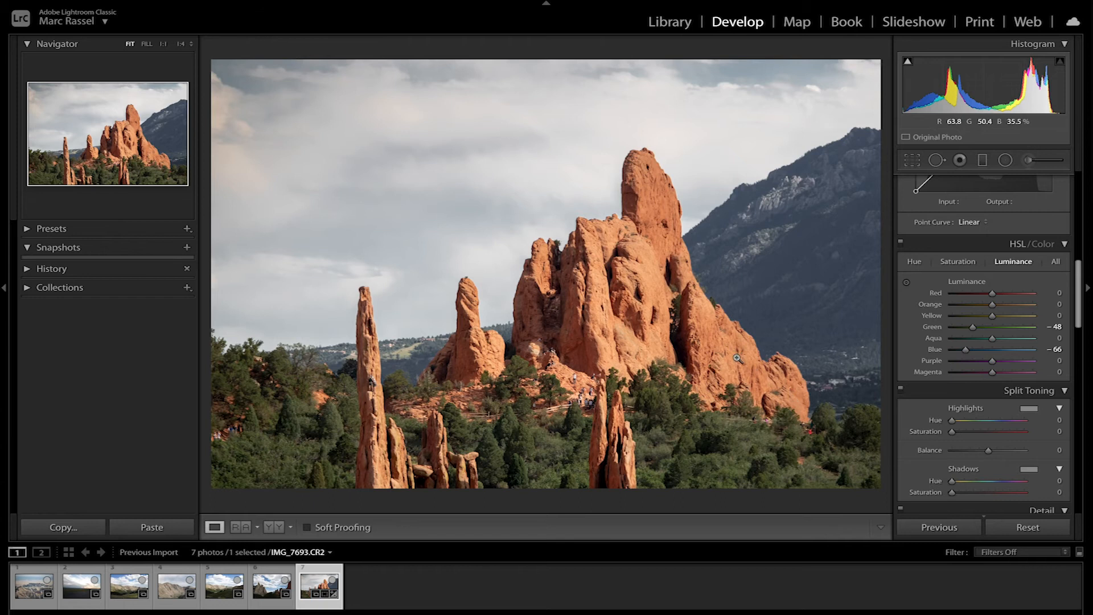
- Examine the light and shadow detail on the rock faces of IMG_7693-Edit-Edit.tif at 1:1 magnification
click(709, 343)
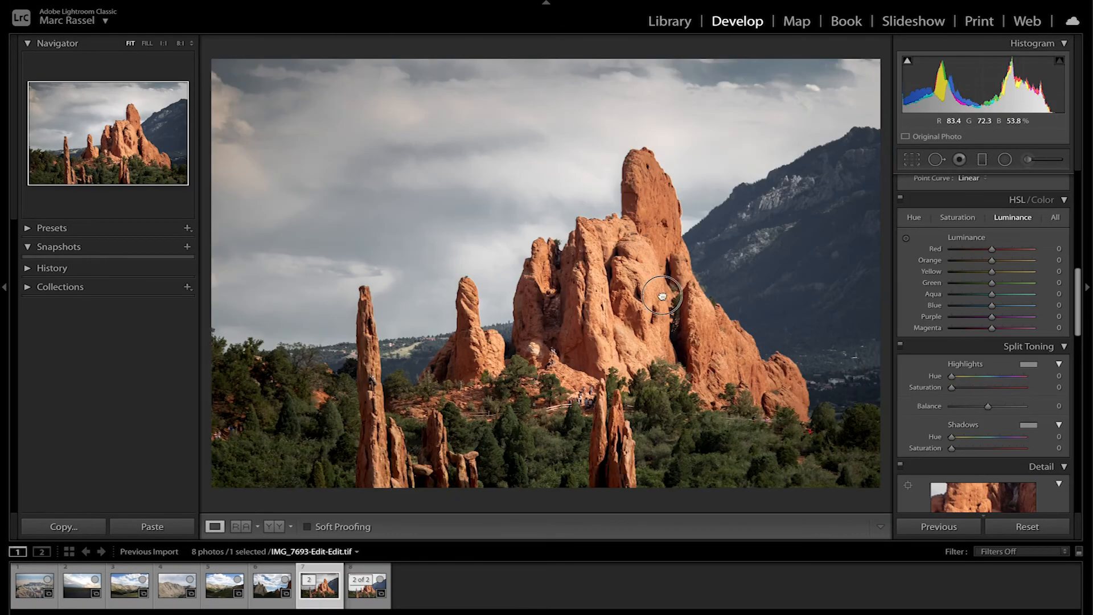
click(663, 296)
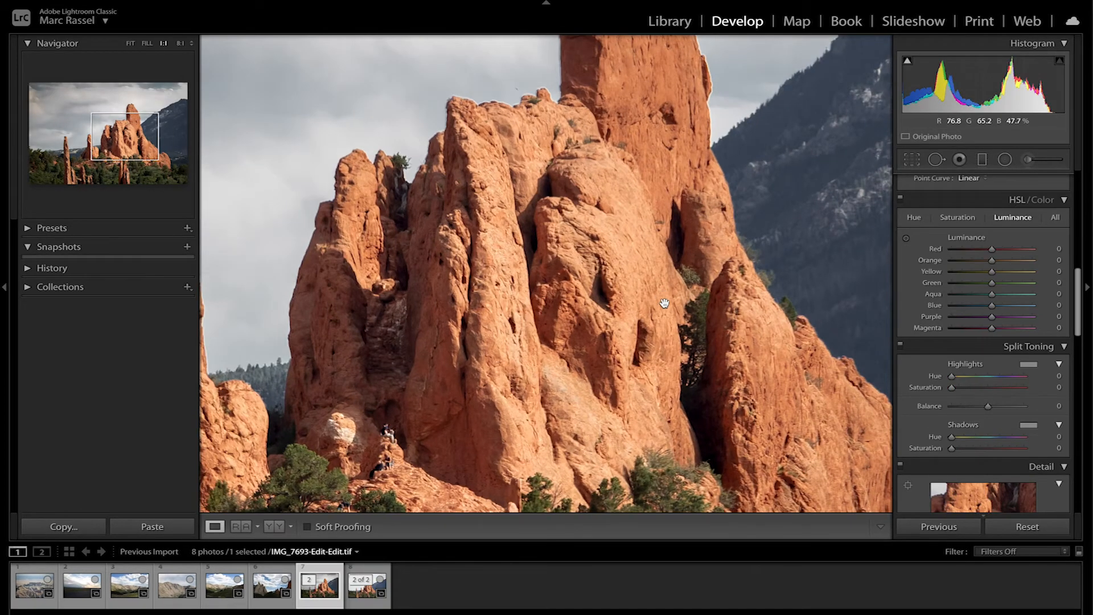
drag(655, 300, 479, 163)
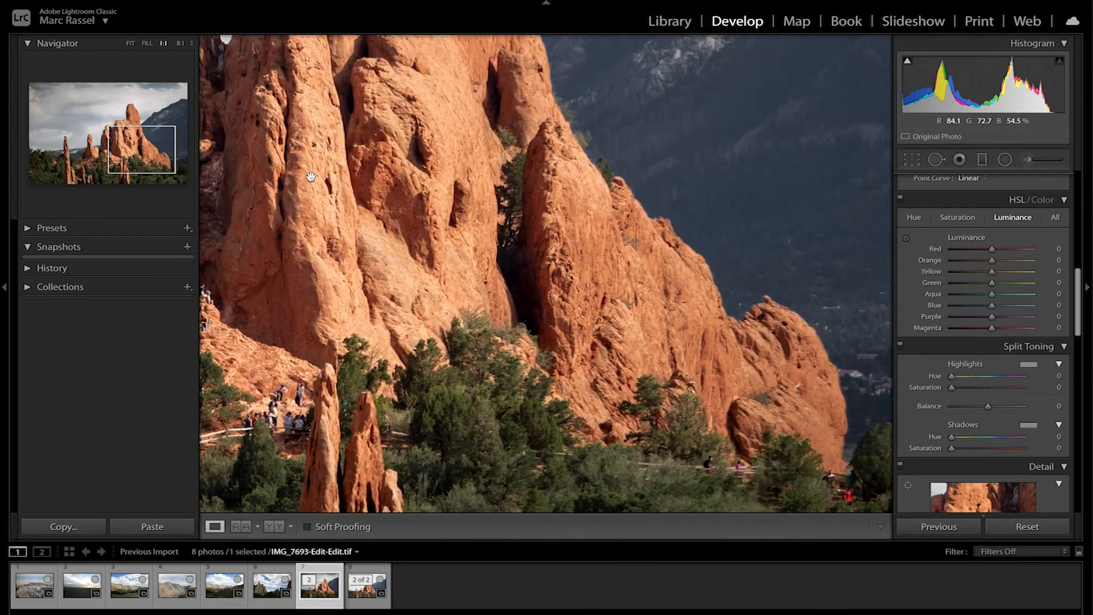
drag(452, 281, 440, 255)
drag(535, 261, 579, 383)
mouse_move(565, 344)
mouse_down()
mouse_move(578, 359)
mouse_move(573, 342)
mouse_up()
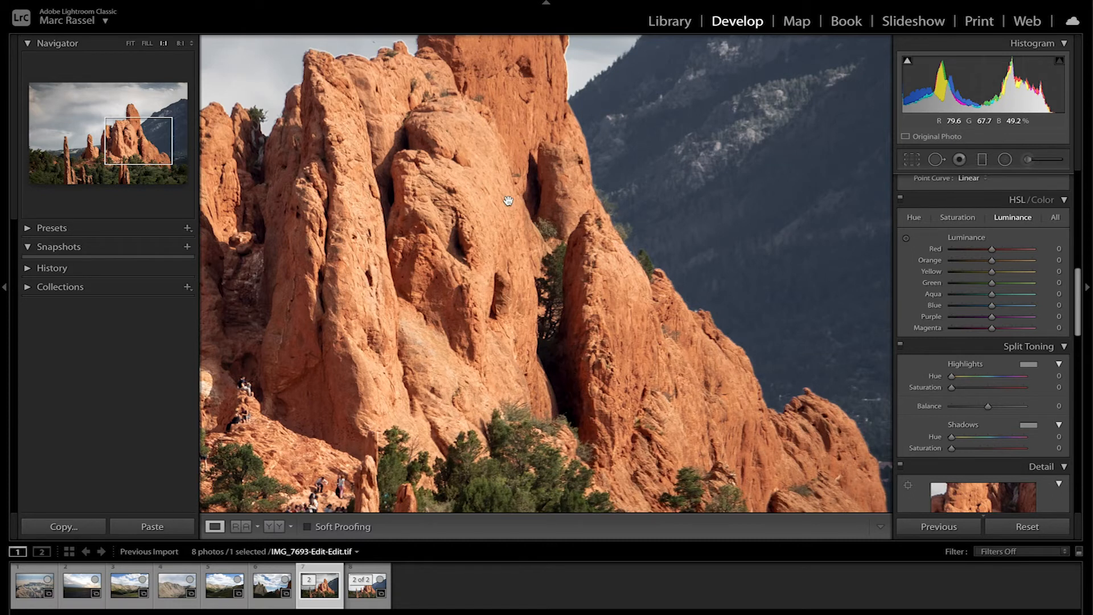
drag(323, 204, 429, 210)
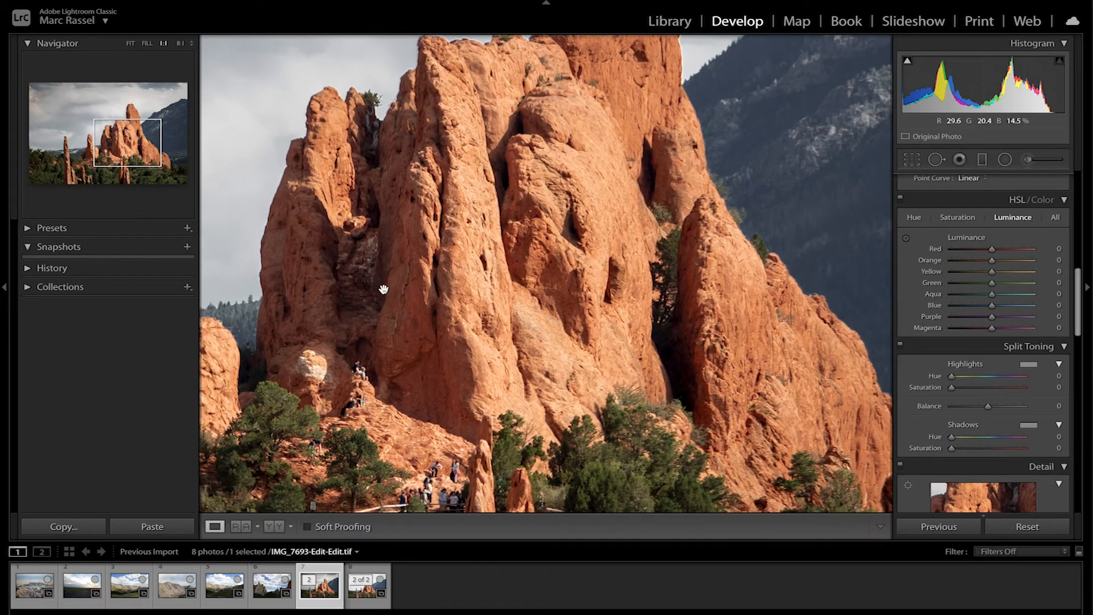
drag(712, 319, 591, 365)
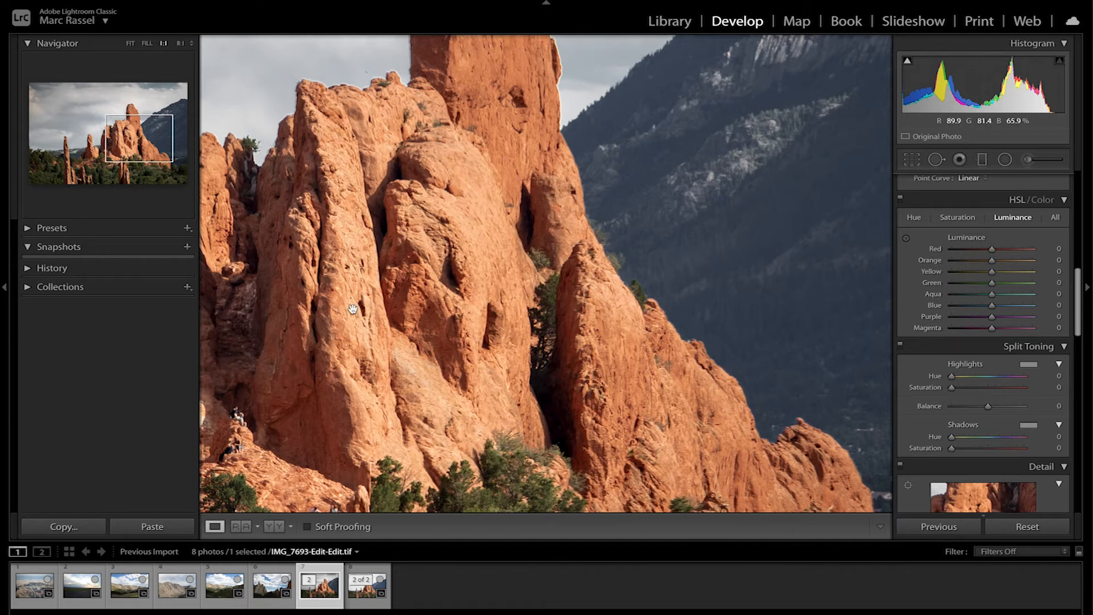
click(701, 443)
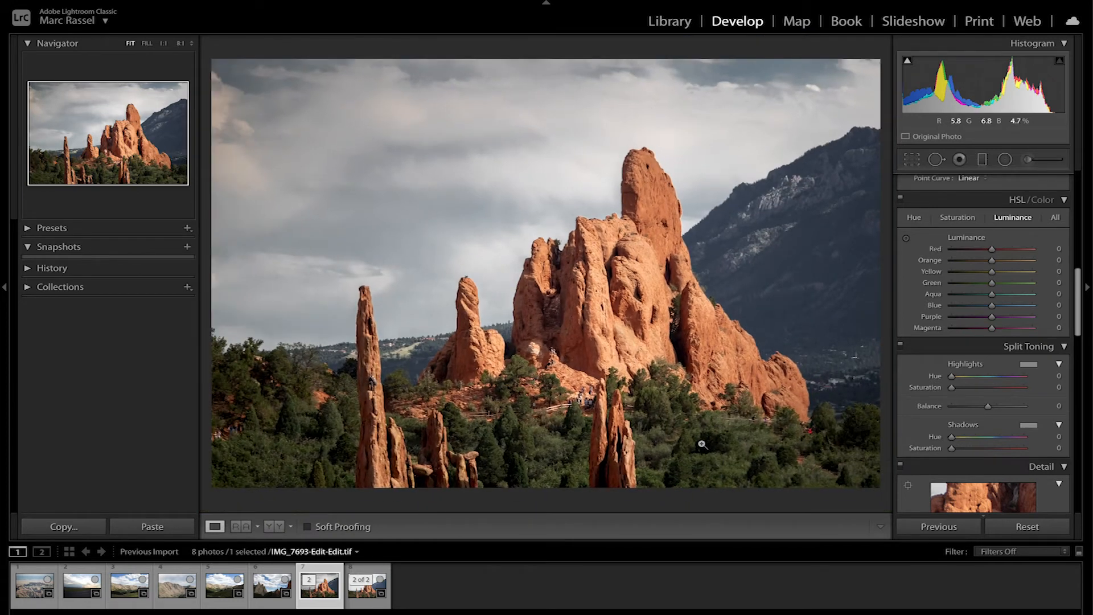
- Raise the Yellow luminance to +91, checking the effect on the rocks and foliage up close
click(991, 272)
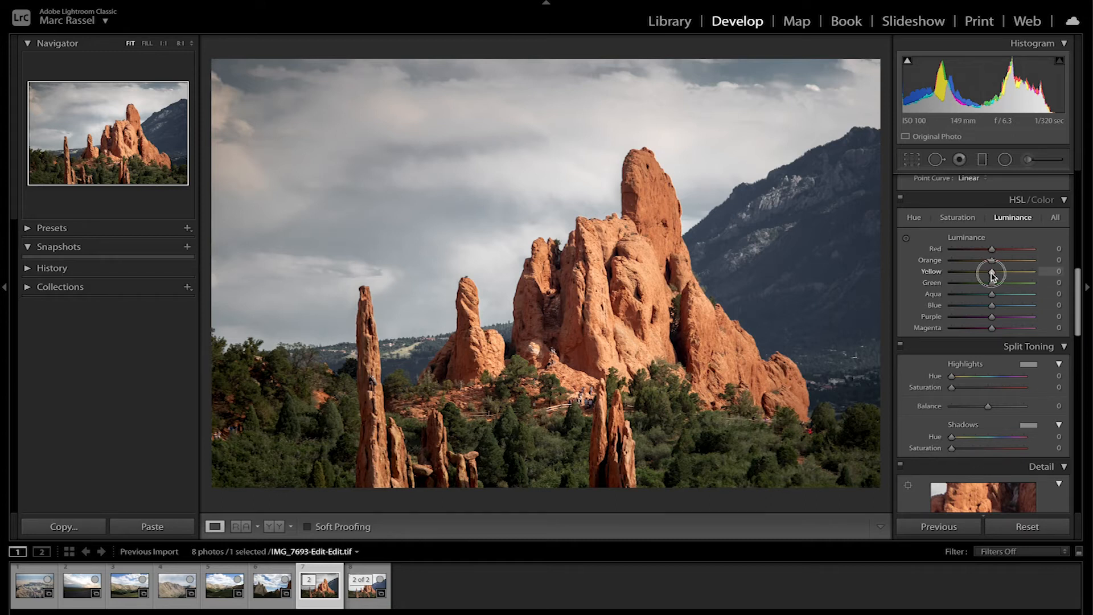
drag(991, 275, 1042, 277)
drag(1002, 281, 1024, 273)
click(675, 346)
drag(683, 279, 599, 314)
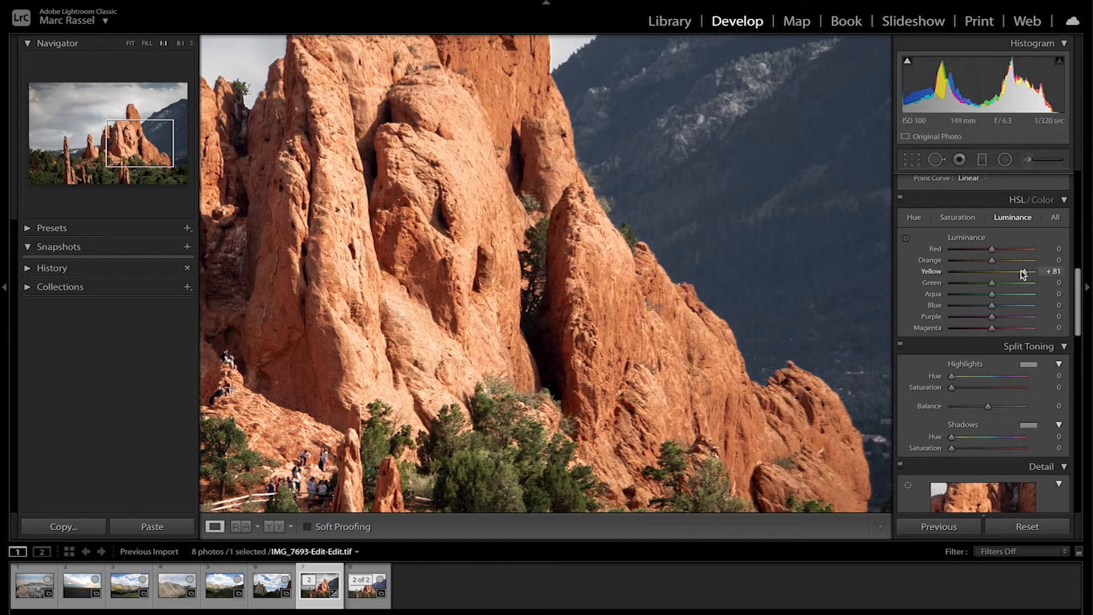
mouse_move(1023, 274)
mouse_down()
mouse_move(983, 272)
mouse_move(1079, 278)
mouse_move(1023, 276)
mouse_up()
drag(754, 406, 618, 244)
drag(610, 292, 549, 295)
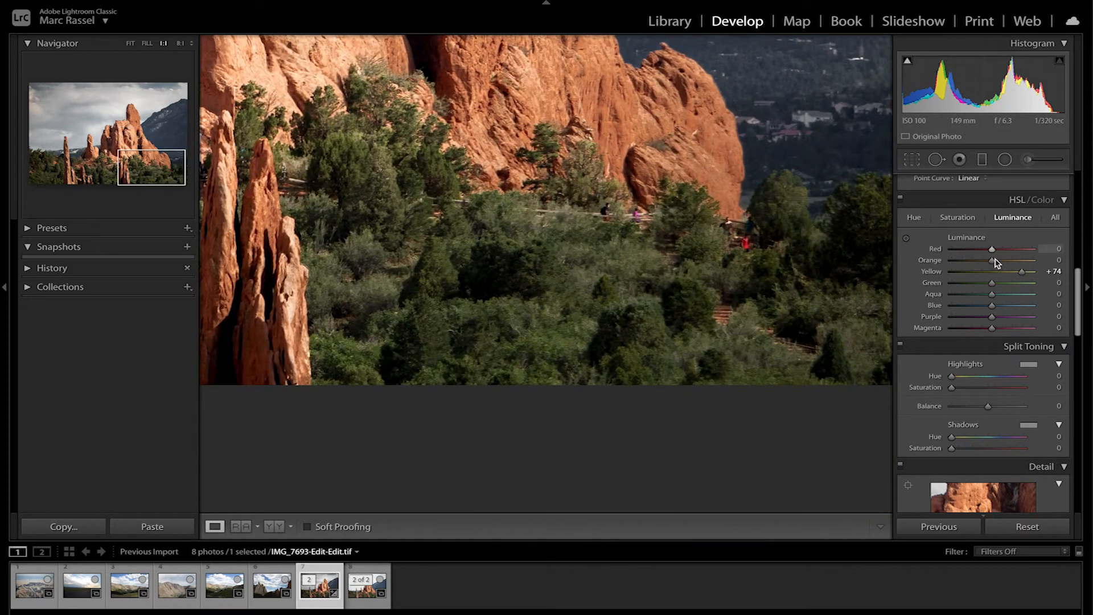
mouse_move(1023, 275)
mouse_down()
mouse_move(966, 275)
mouse_move(1043, 274)
mouse_move(996, 283)
mouse_move(1044, 279)
mouse_move(1020, 279)
mouse_up()
key(z)
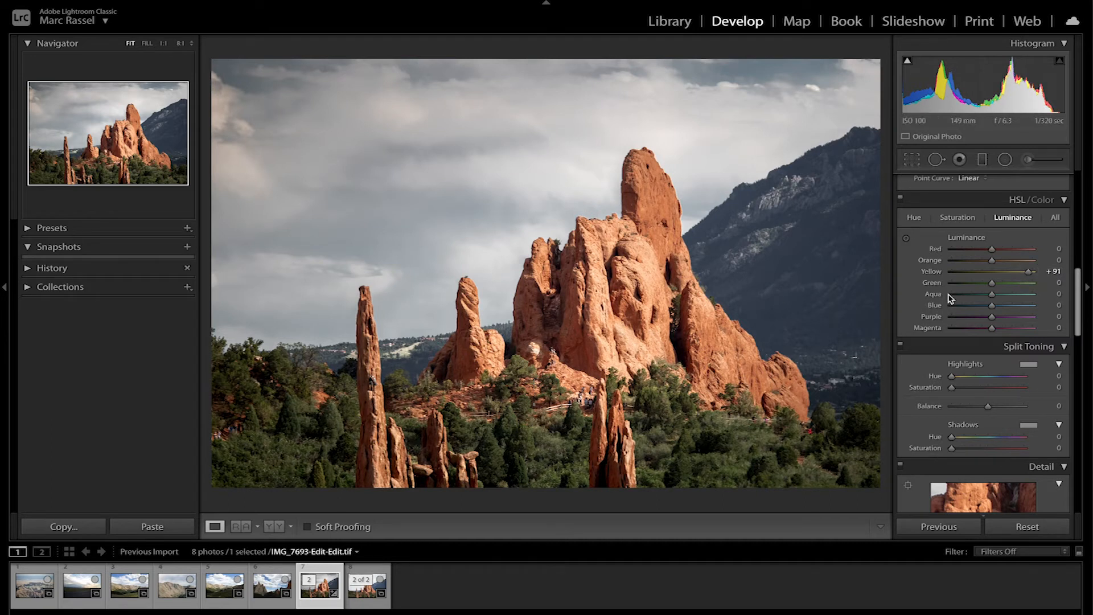
- Set the Orange luminance to −4 and check the rock formation's brightness at closer magnification
mouse_move(992, 265)
mouse_down()
mouse_move(1044, 256)
mouse_move(920, 261)
mouse_move(1046, 261)
mouse_move(900, 268)
mouse_move(1022, 273)
mouse_move(997, 271)
mouse_up()
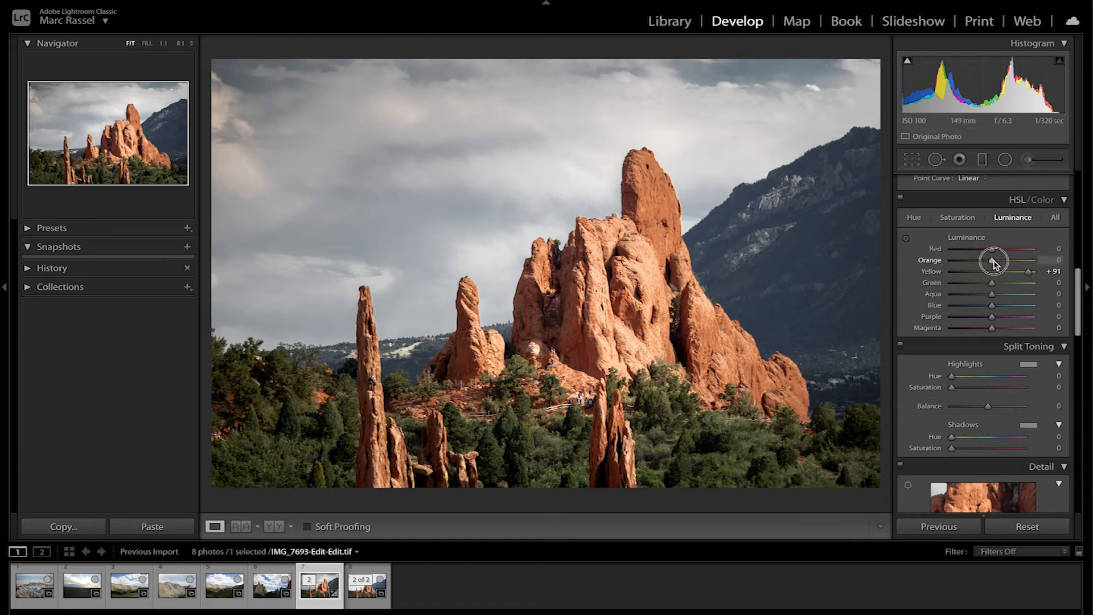
mouse_move(989, 263)
mouse_down()
mouse_move(1003, 263)
mouse_move(983, 266)
mouse_move(991, 272)
mouse_up()
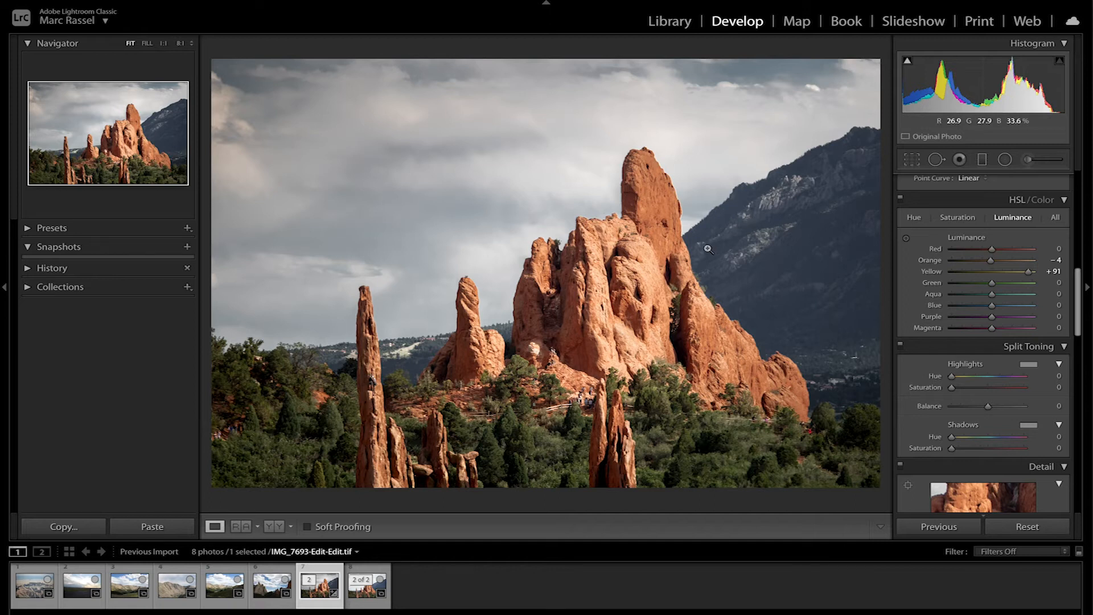
drag(710, 250, 666, 273)
click(652, 282)
drag(653, 275, 536, 251)
click(536, 250)
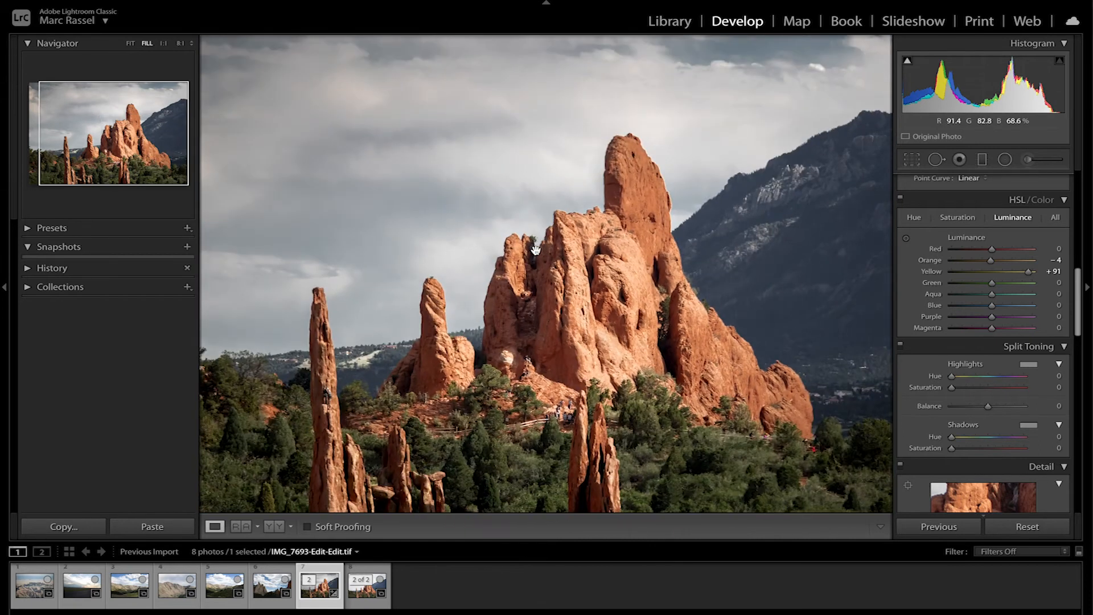
- Try a post-crop vignette with its Amount at −43
scroll(956, 342, down, 10)
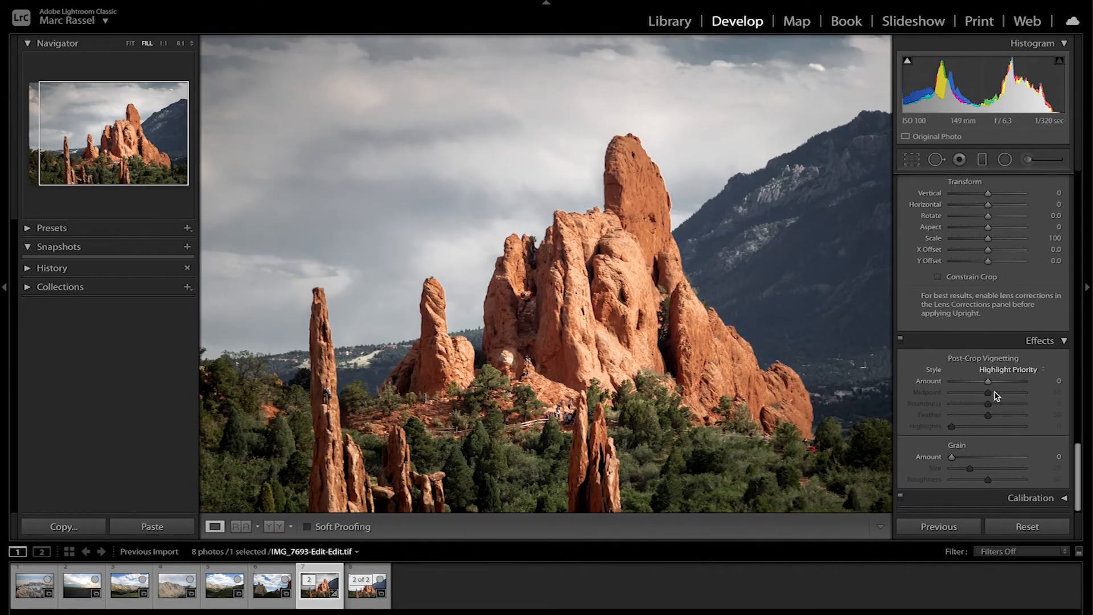
mouse_move(988, 381)
mouse_down()
mouse_move(966, 383)
mouse_move(983, 383)
mouse_move(975, 392)
mouse_up()
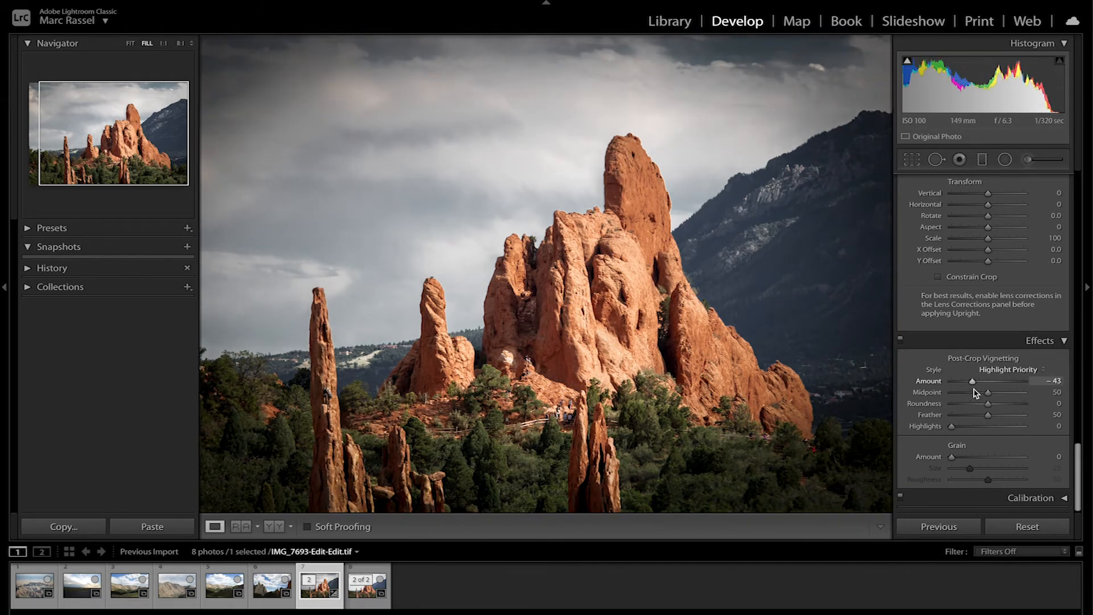
double_click(931, 381)
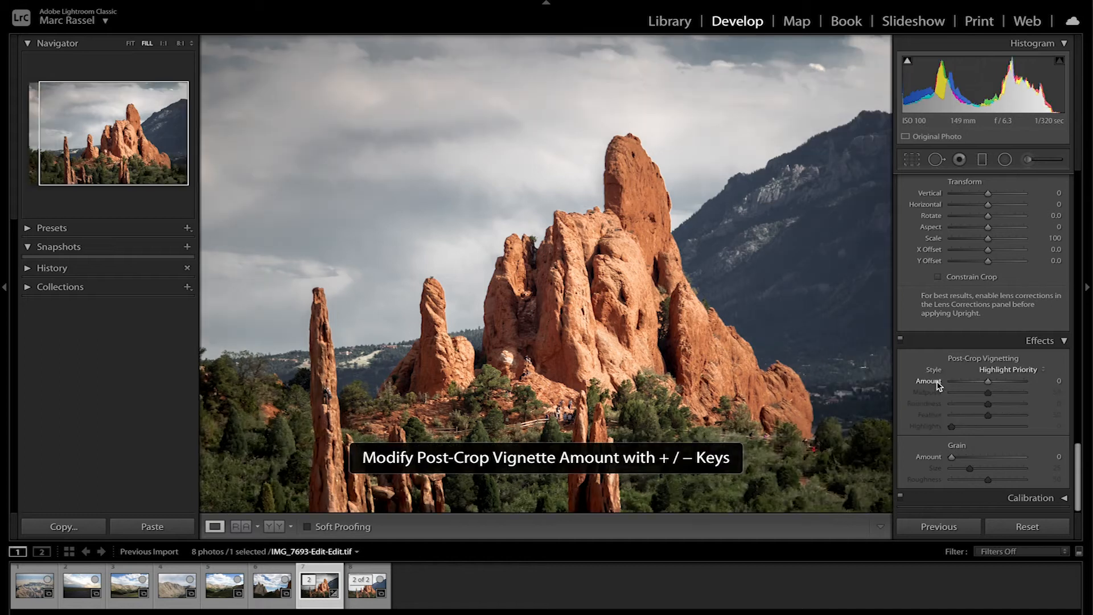
- Draw a large radial filter around the main rock formation and centre it on the rock face
scroll(994, 332, up, 20)
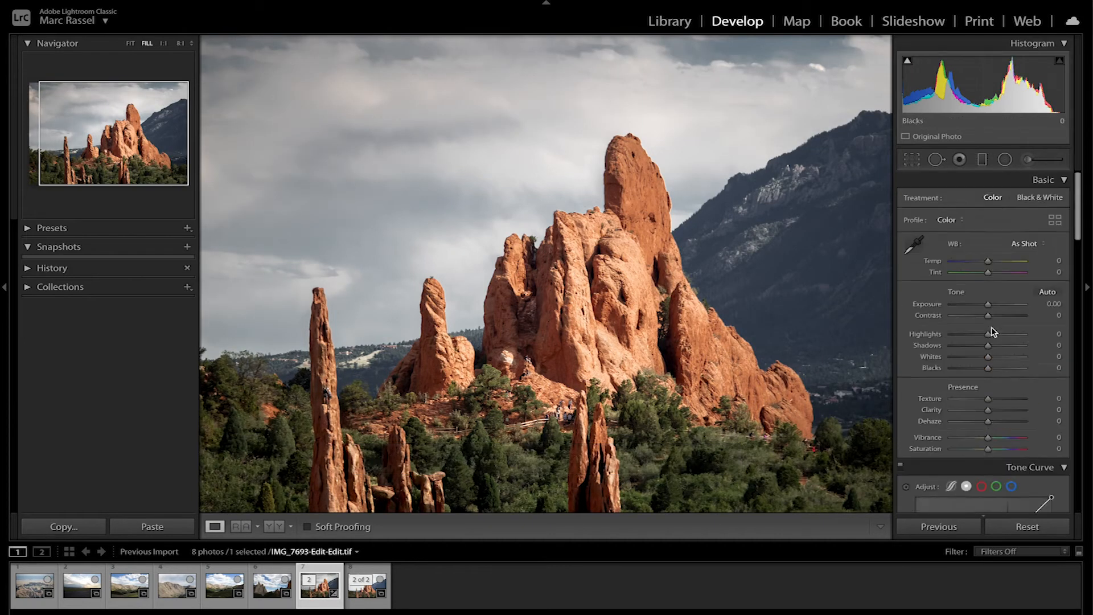
click(1006, 162)
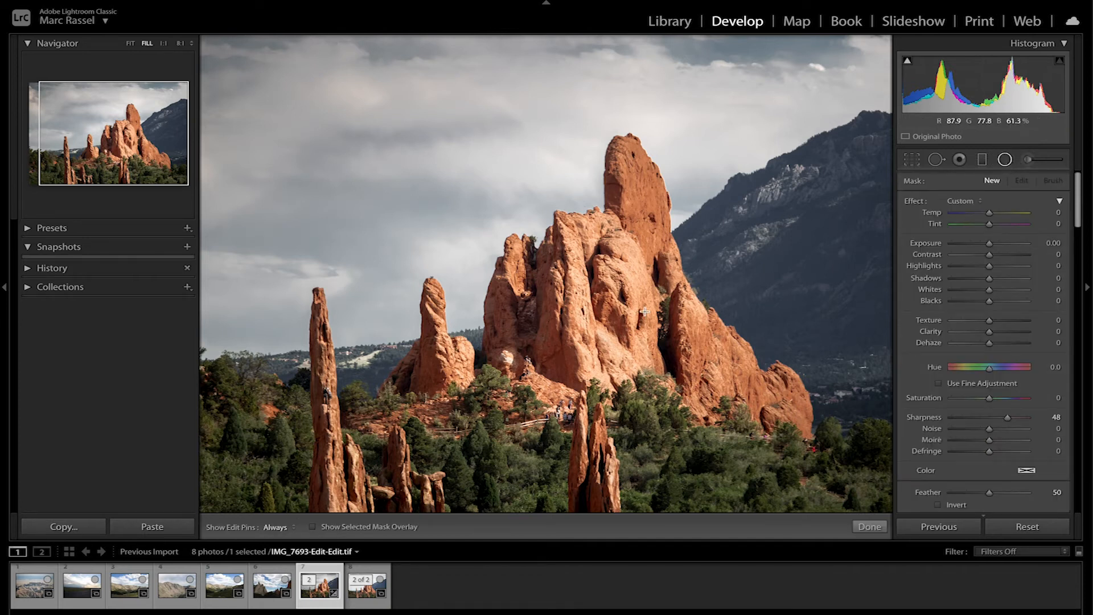
drag(613, 249, 884, 471)
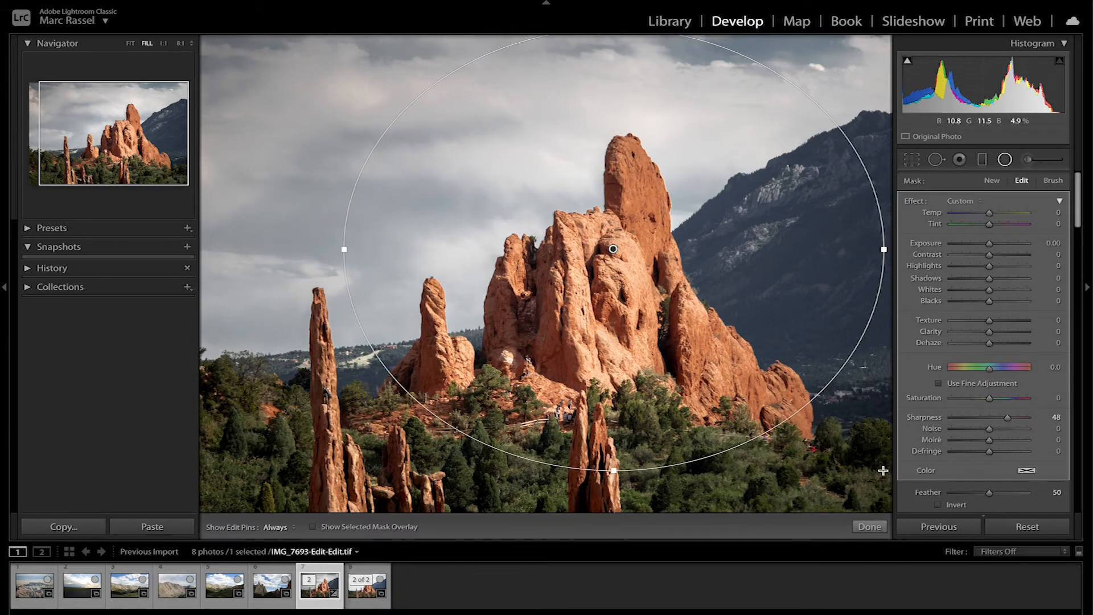
drag(613, 249, 621, 264)
key(ctrl+minus)
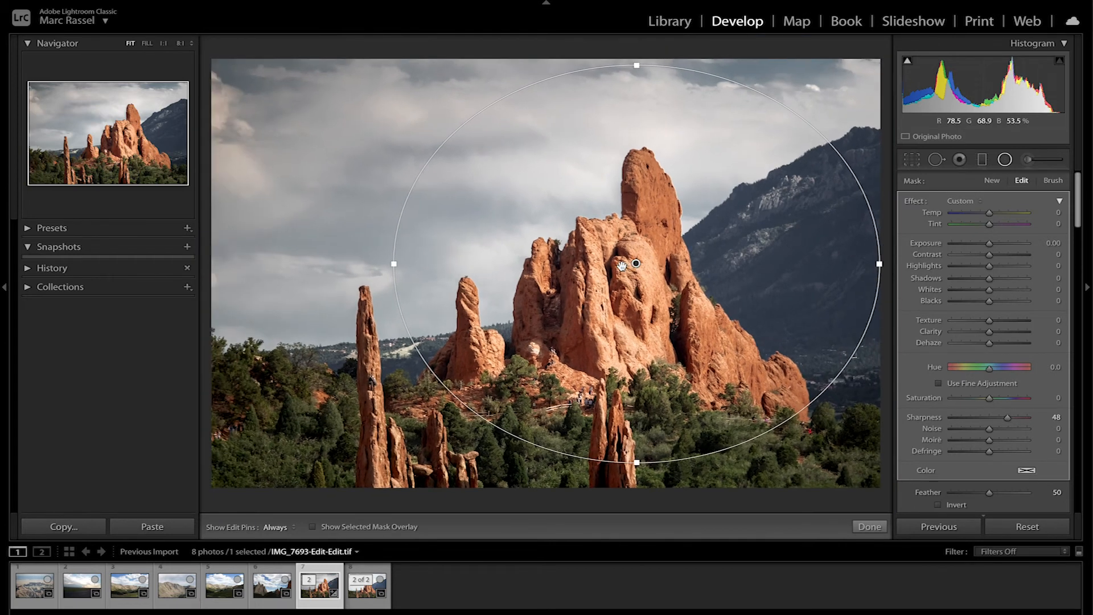
drag(637, 264, 638, 266)
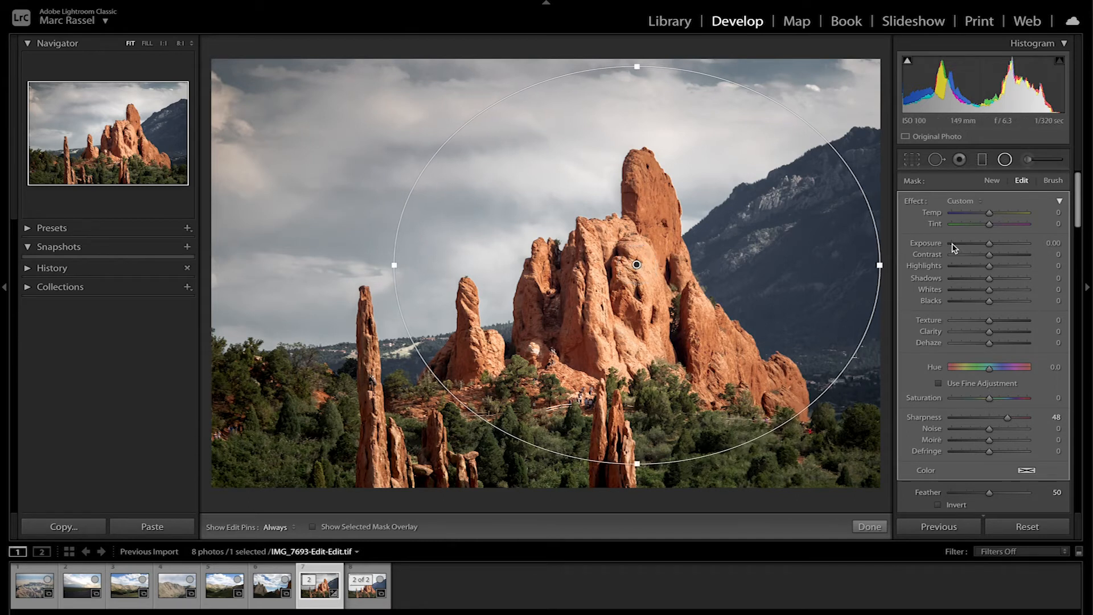
- Reset the radial filter's Sharpness to 0, set its Exposure to −0.58 and close the filter
double_click(933, 419)
mouse_move(991, 248)
mouse_down()
mouse_move(926, 257)
mouse_move(985, 255)
mouse_move(984, 245)
mouse_up()
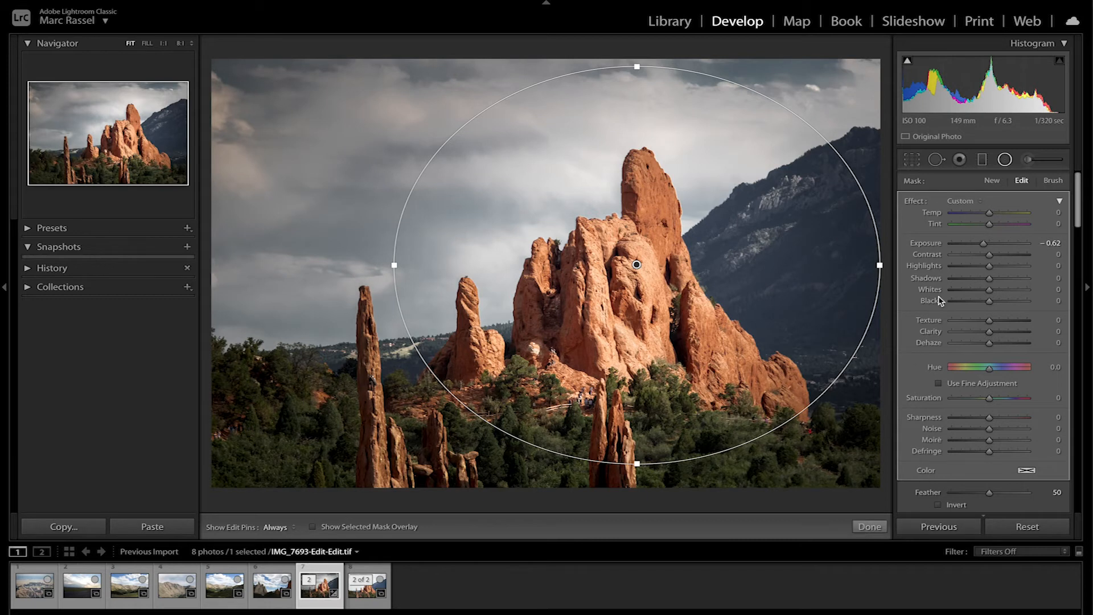
drag(983, 244, 982, 250)
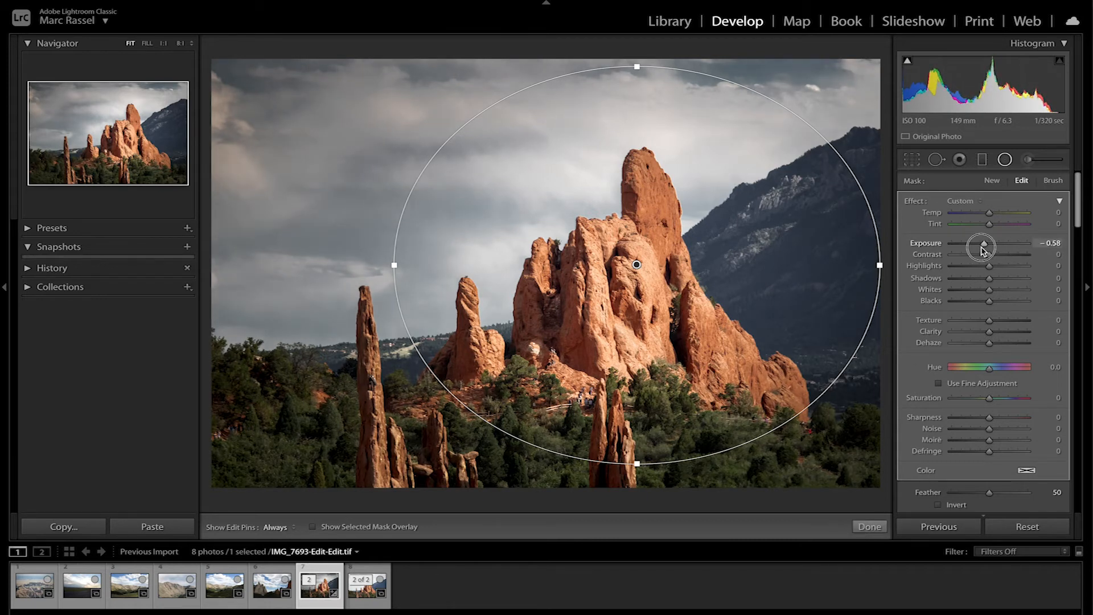
click(867, 524)
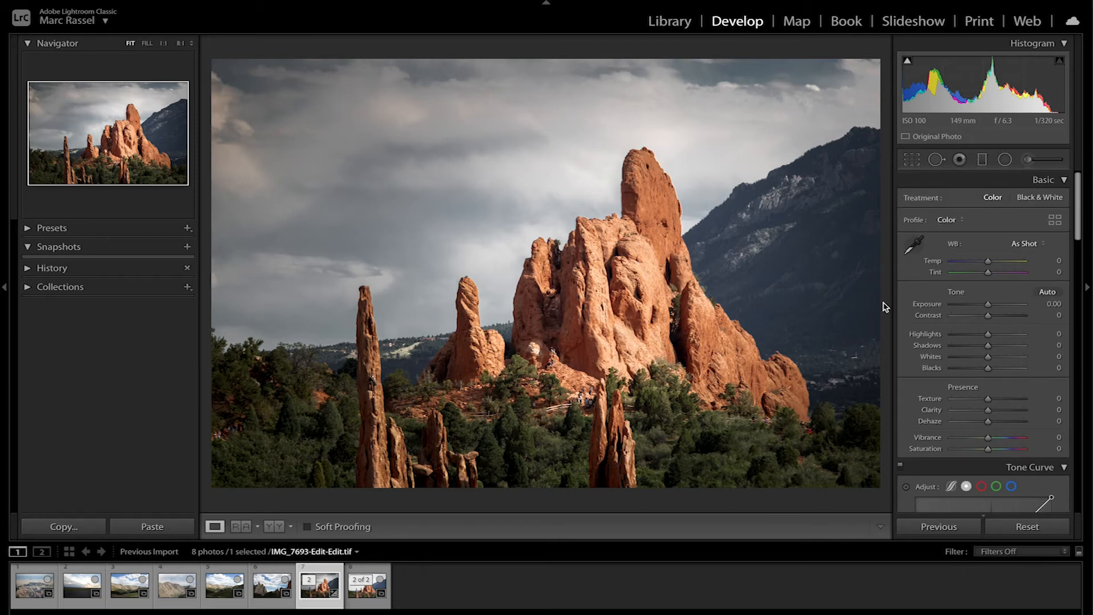
- Try global sharpening with an Amount of 150 while viewing the rocks at 1:1 magnification
click(644, 256)
drag(644, 257, 550, 207)
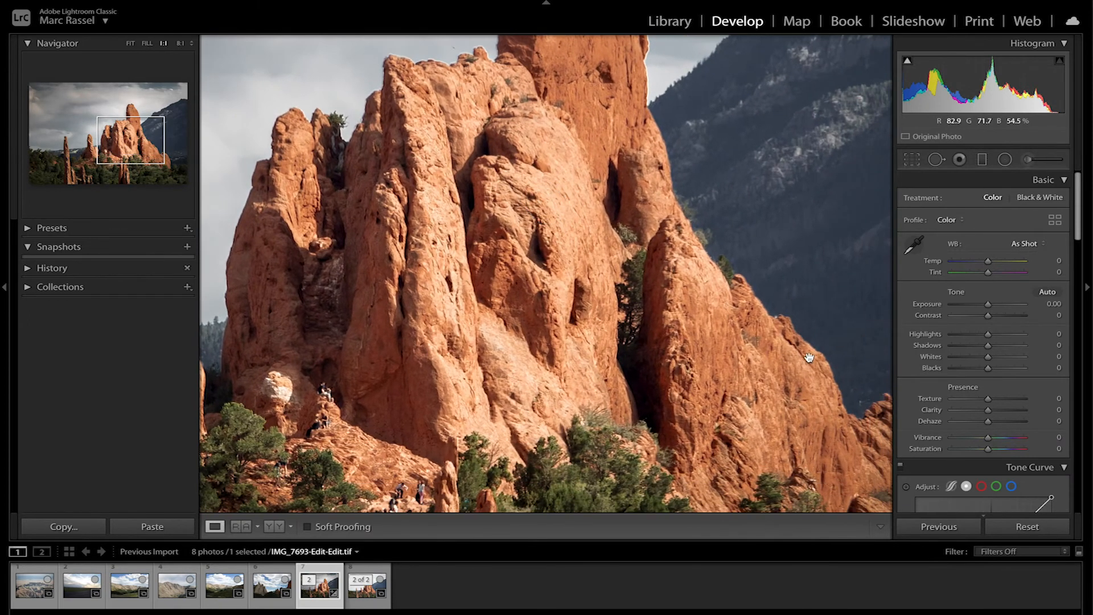
scroll(996, 367, down, 15)
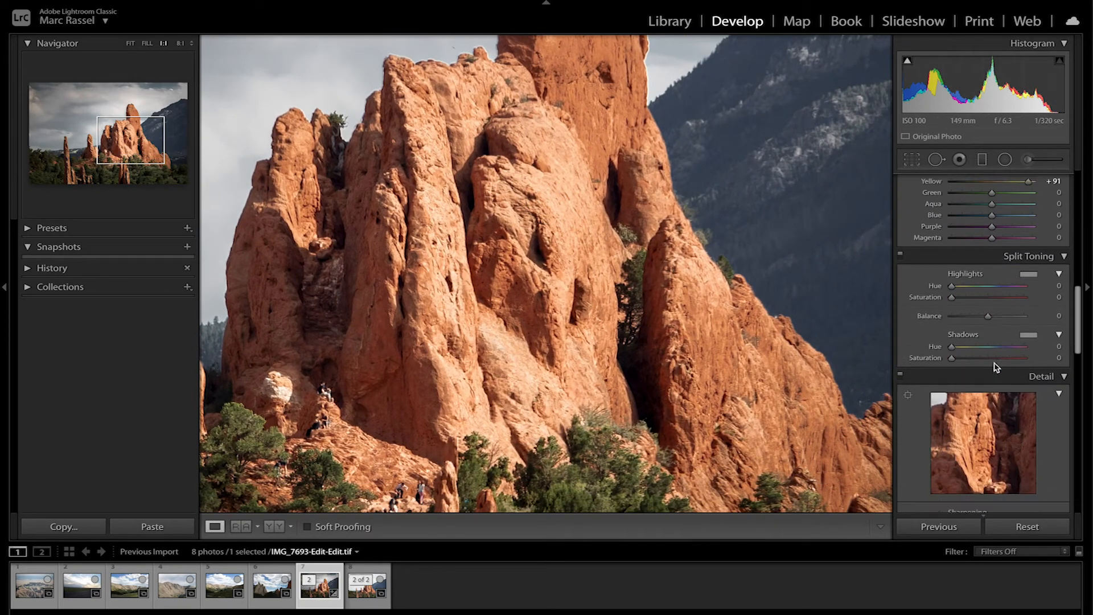
scroll(996, 367, down, 6)
drag(953, 289, 1049, 294)
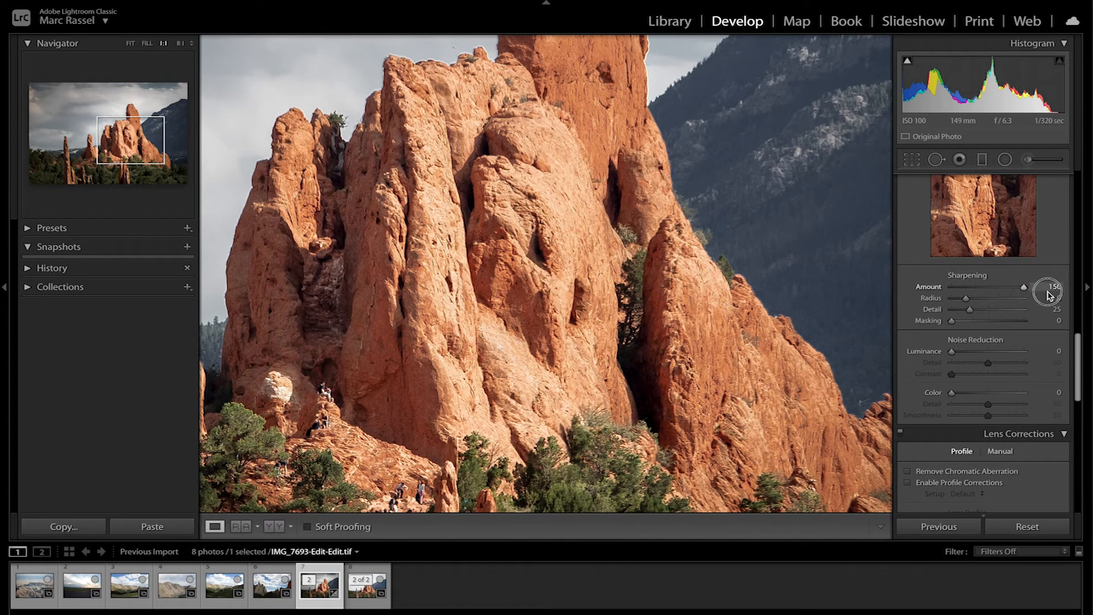
drag(768, 292, 736, 331)
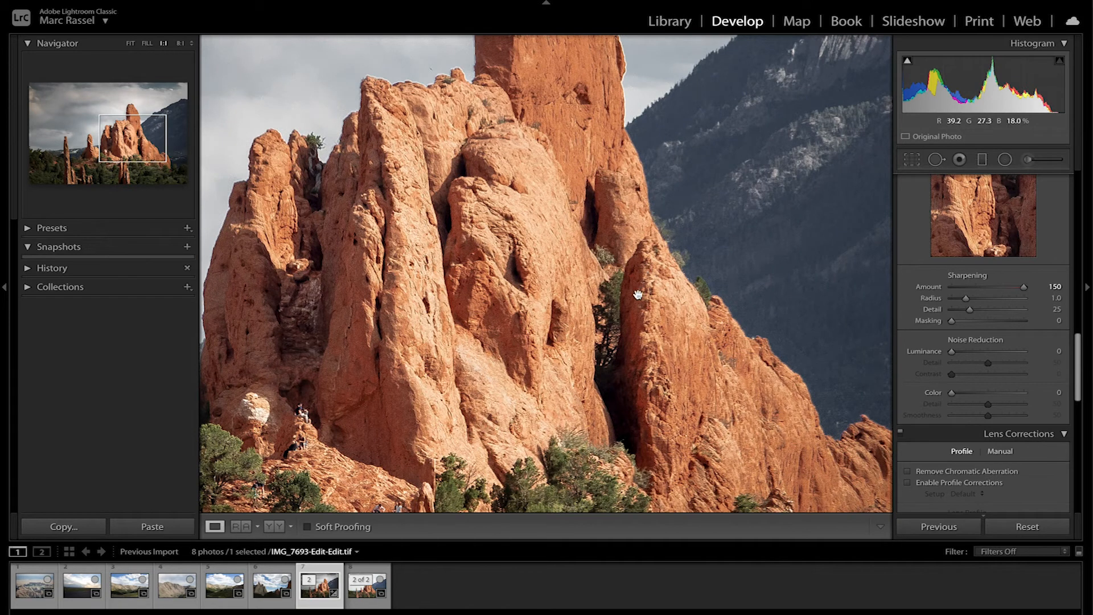
drag(1023, 288, 938, 291)
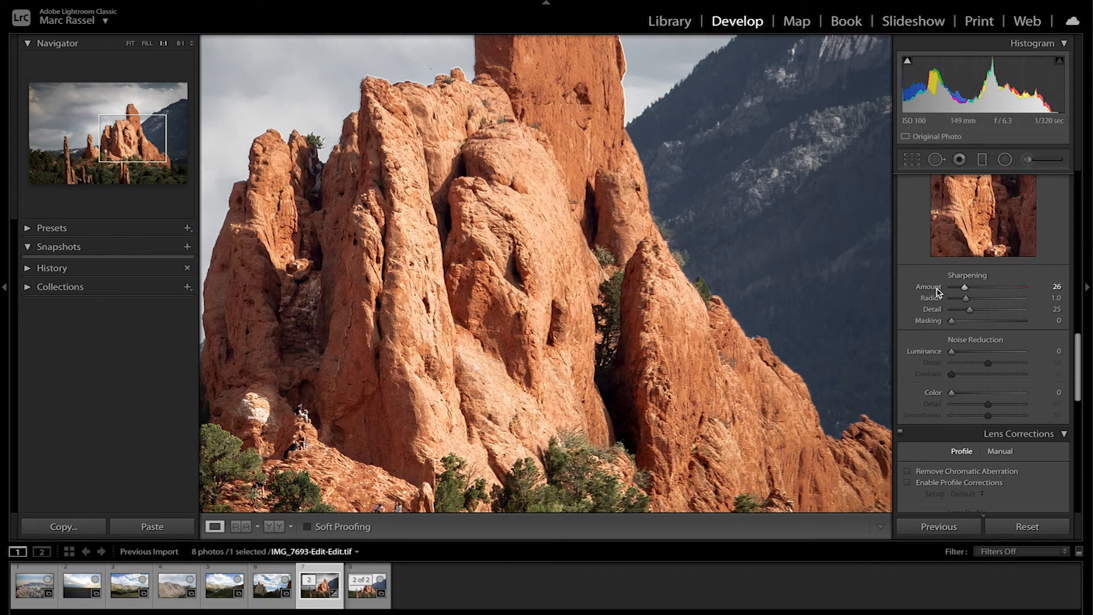
scroll(938, 292, up, 4)
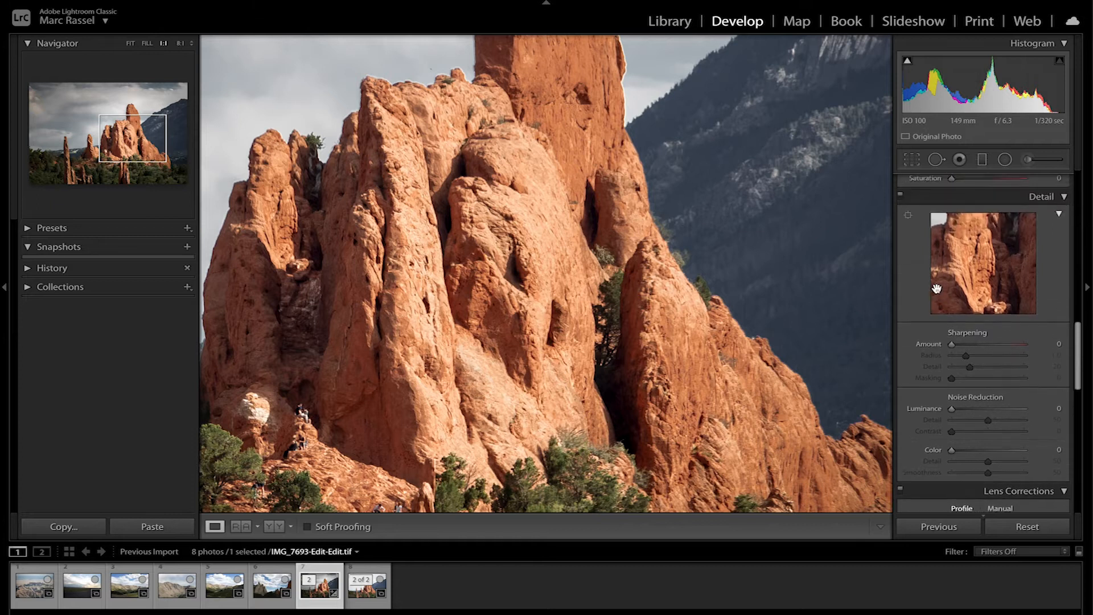
- Set up an Adjustment Brush with Sharpness 67, Feather 100 and Flow 50
click(1028, 160)
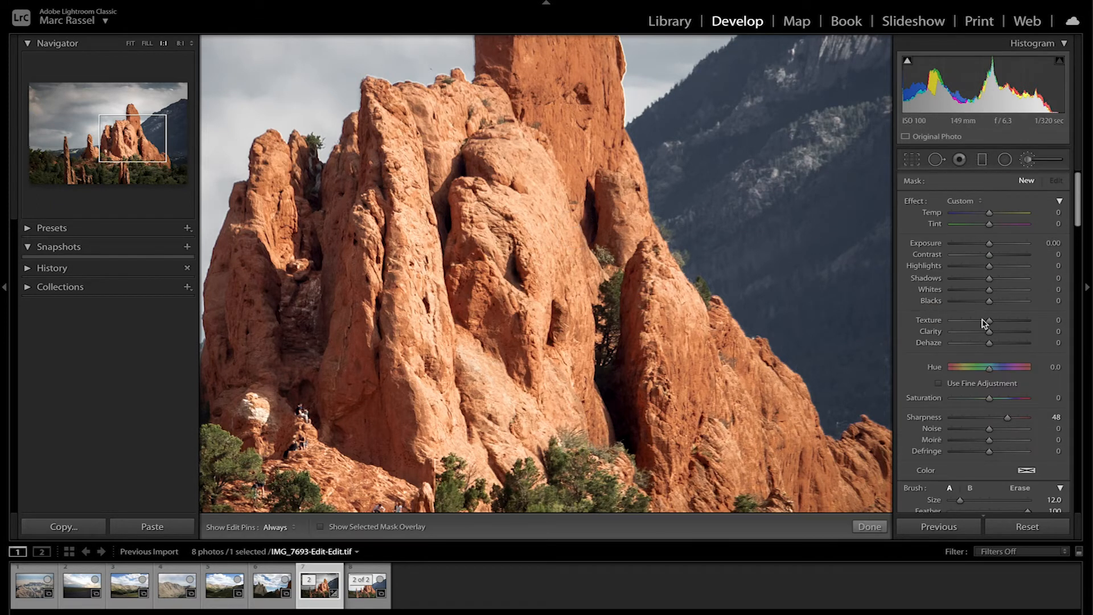
double_click(925, 417)
drag(992, 419, 1017, 425)
scroll(966, 422, down, 4)
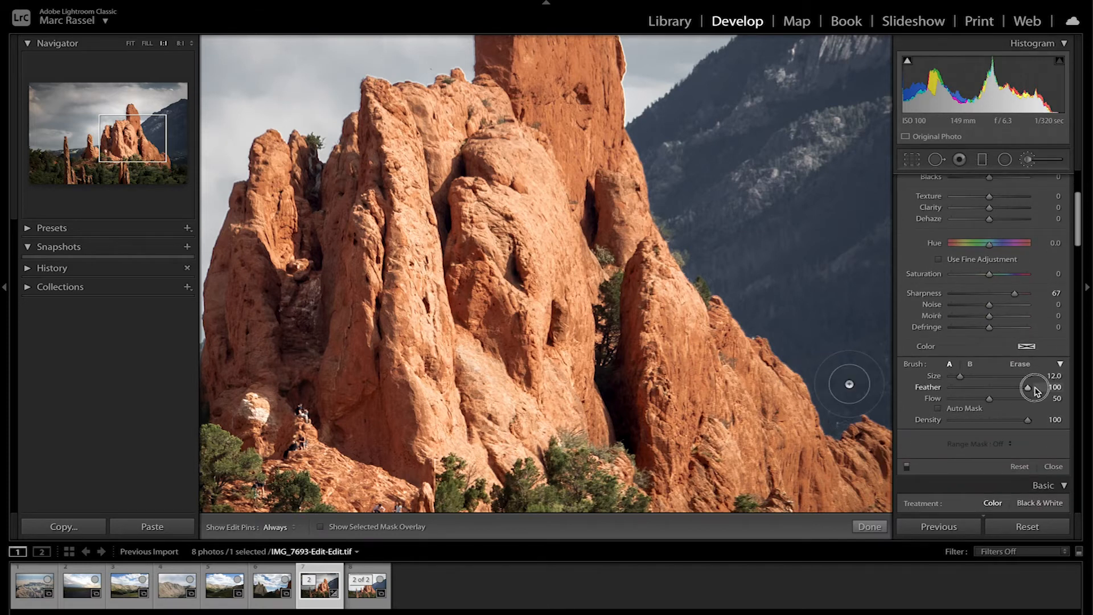
mouse_move(988, 399)
mouse_down()
mouse_move(970, 399)
mouse_move(990, 400)
mouse_up()
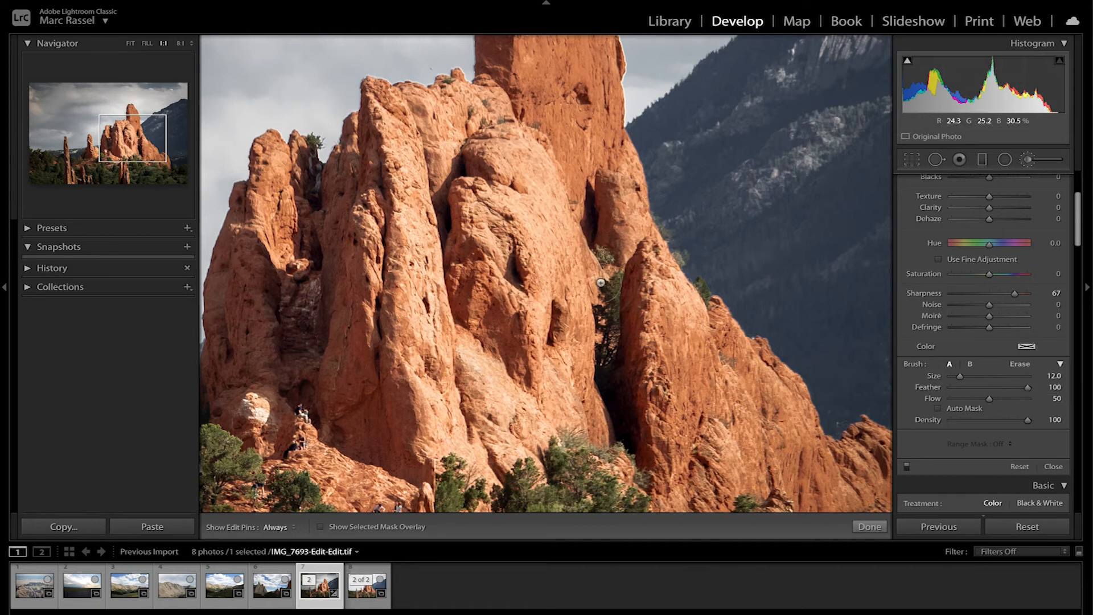
- Fit the whole photo in view and set the brush size to 15.5
key(z)
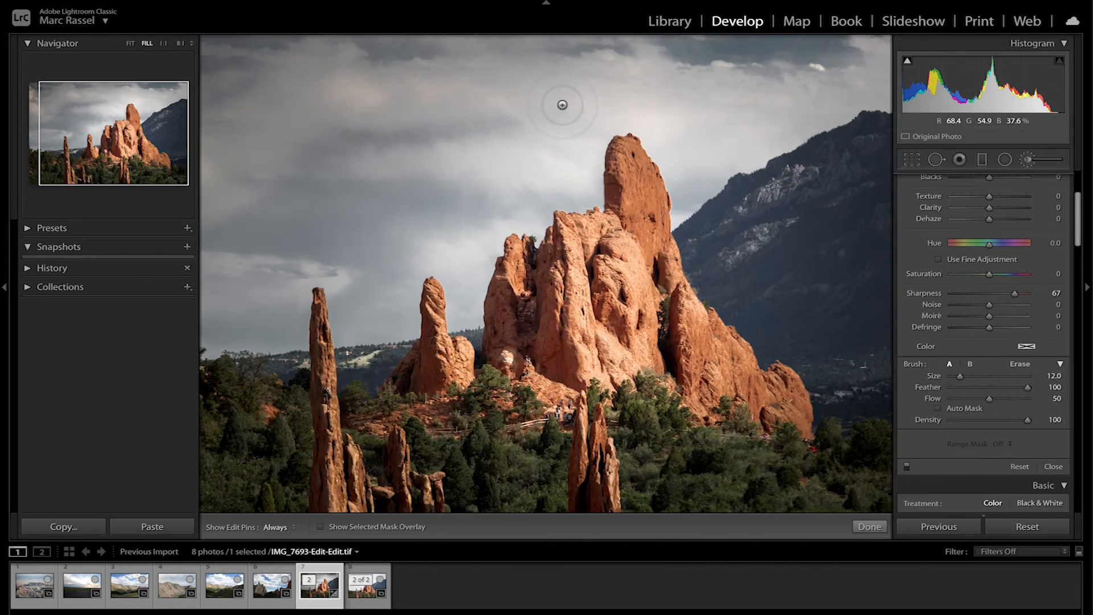
key(ctrl+minus)
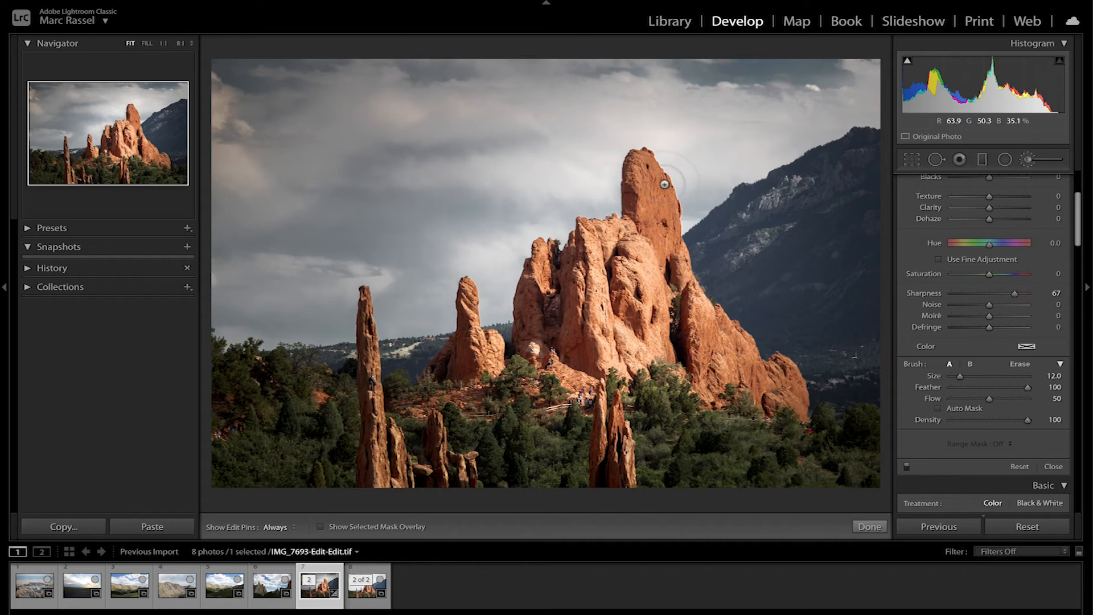
key(bracketleft)
drag(959, 376, 956, 375)
mouse_move(955, 377)
mouse_down()
mouse_move(985, 381)
mouse_move(975, 377)
mouse_up()
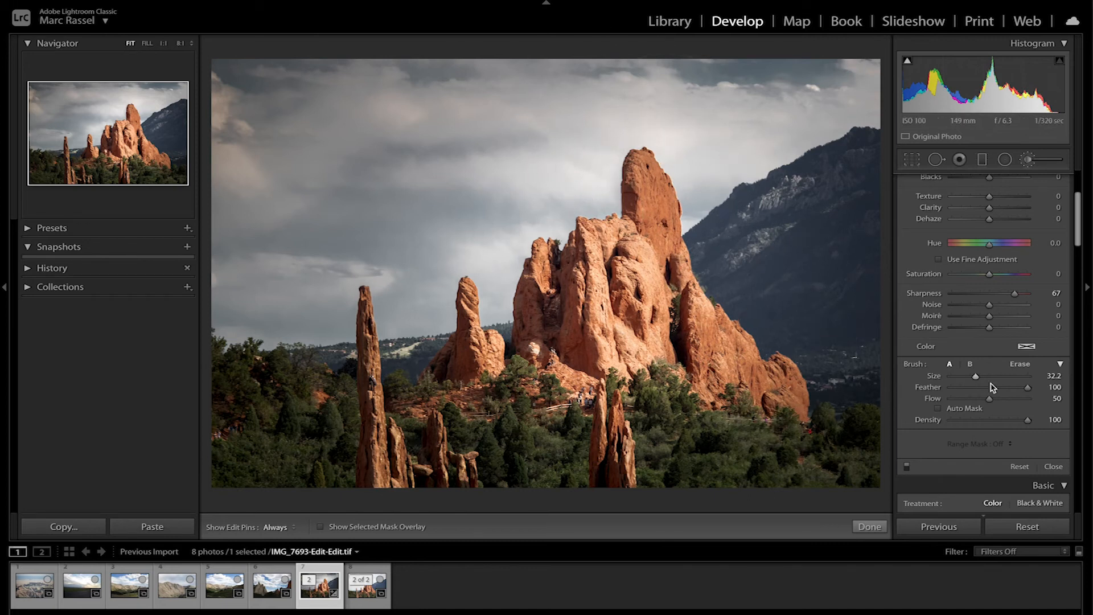
drag(973, 378, 962, 377)
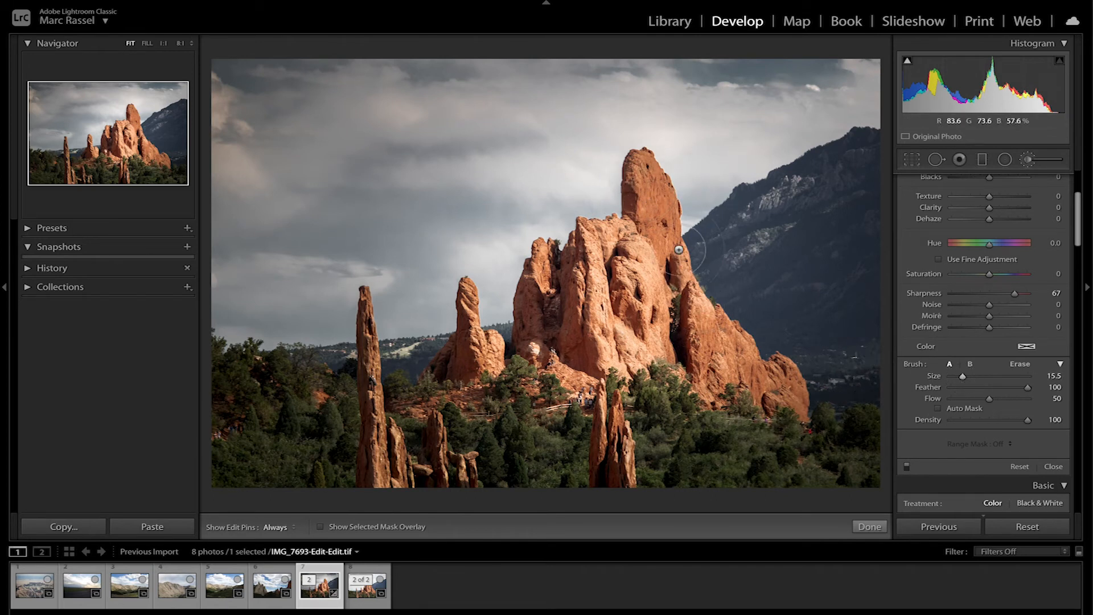
- Paint the sharpening over the main rock formation with the edit pins hidden and check the detail at 1:1
key(h)
mouse_move(665, 275)
mouse_down()
mouse_move(702, 341)
mouse_move(701, 325)
mouse_up()
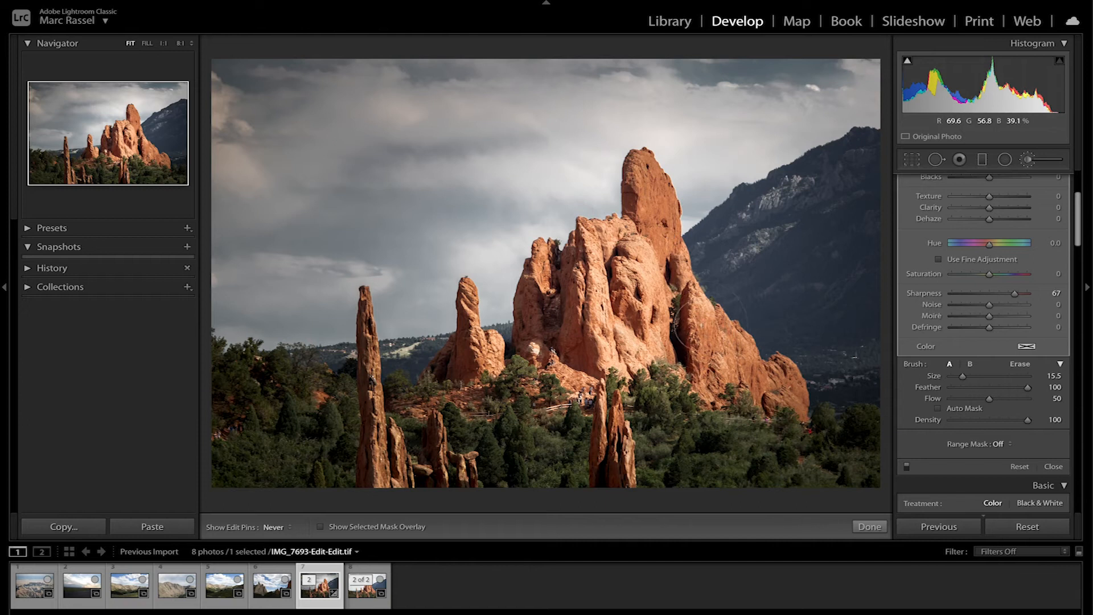
key(h)
key(ctrl+equal)
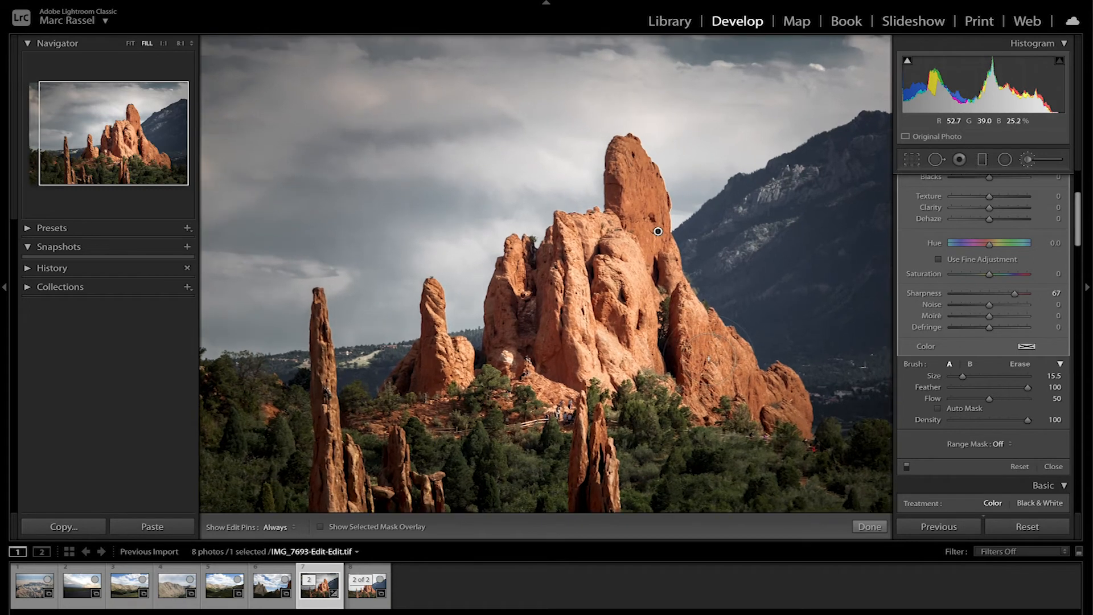
key(ctrl+equal)
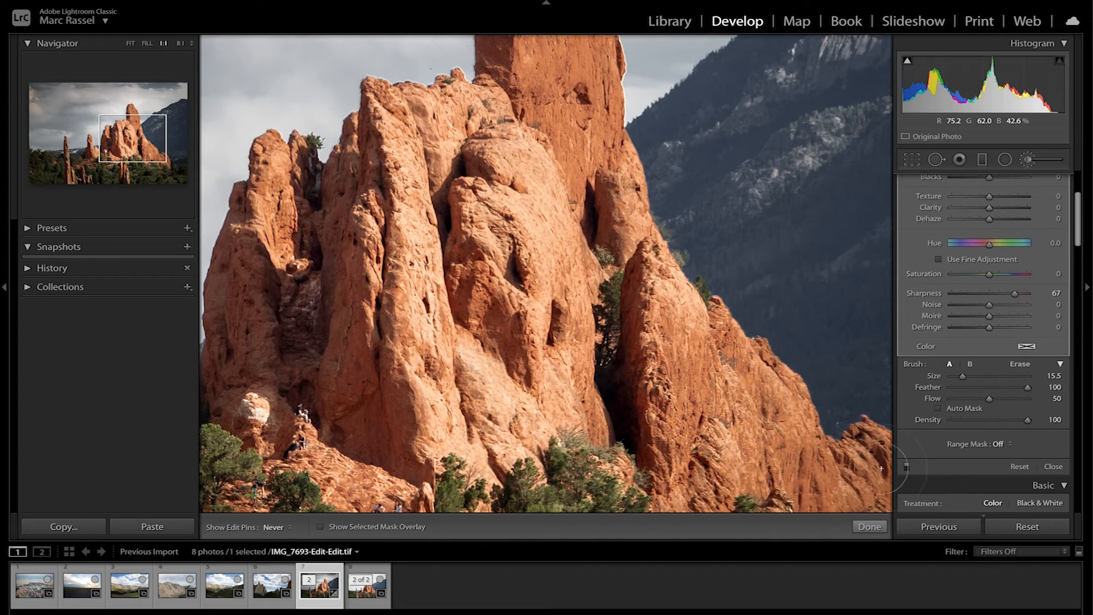
key(ctrl+minus)
key(ctrl+minus)
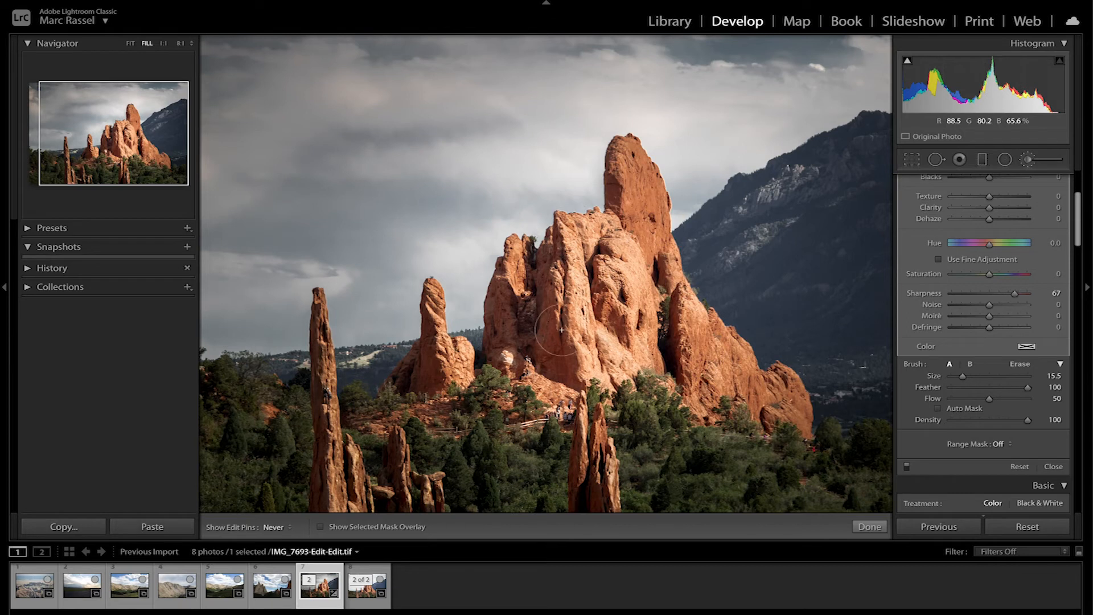
- Reduce the brush size to 11.0, toggle the edit pins' visibility and finish the Adjustment Brush edit
key(h)
key(bracketleft)
key(h)
key(bracketleft)
key(h)
key(h)
key(h)
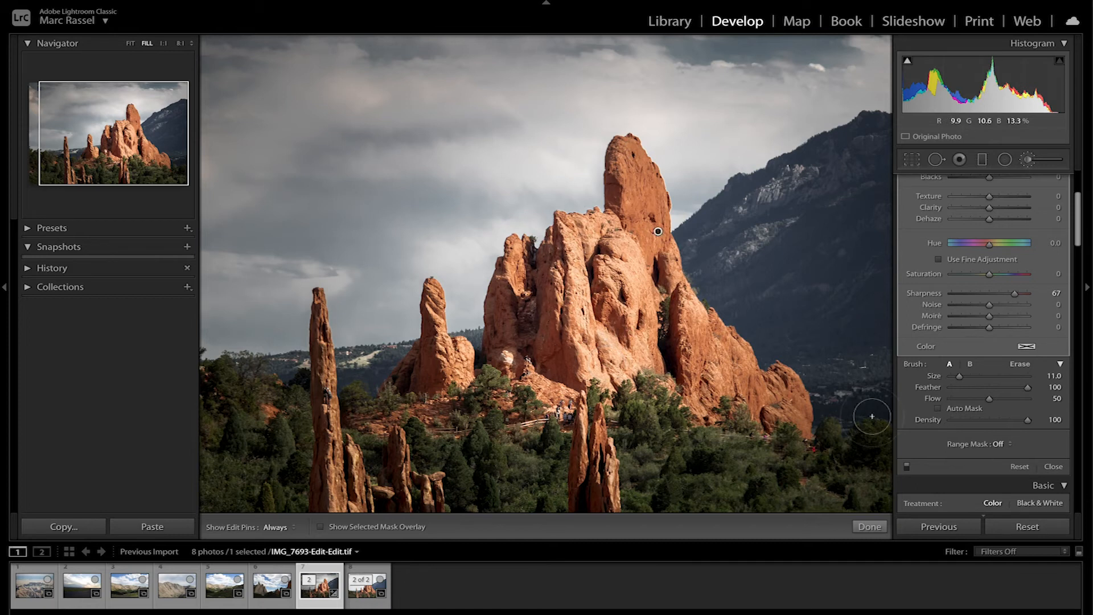
key(h)
key(h)
click(869, 526)
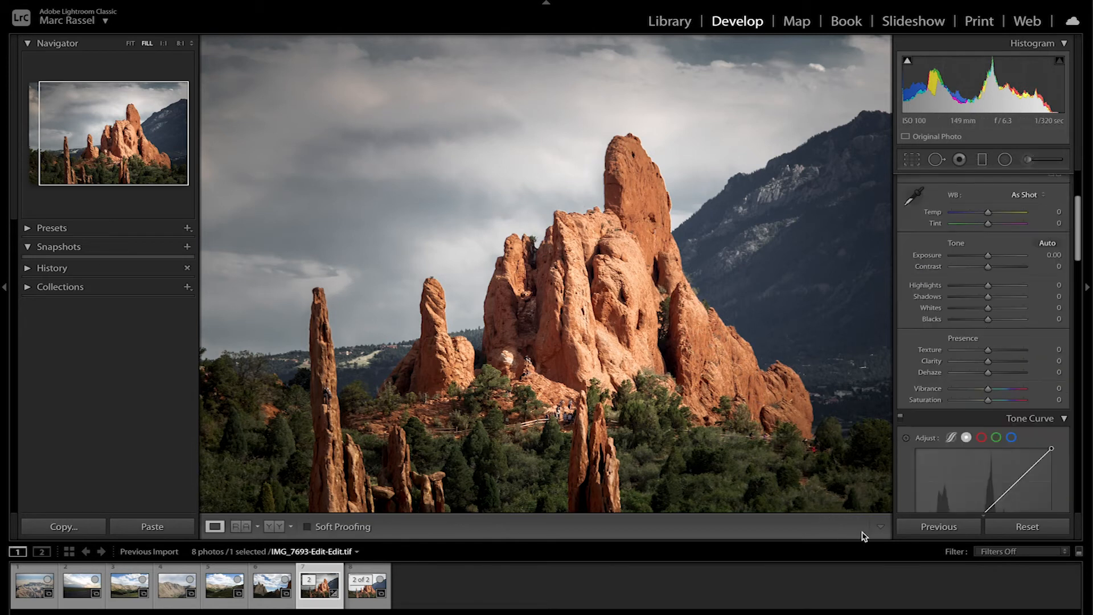
- Examine the sharpened rock faces, spires and foliage across the photo at 1:1 magnification
click(798, 252)
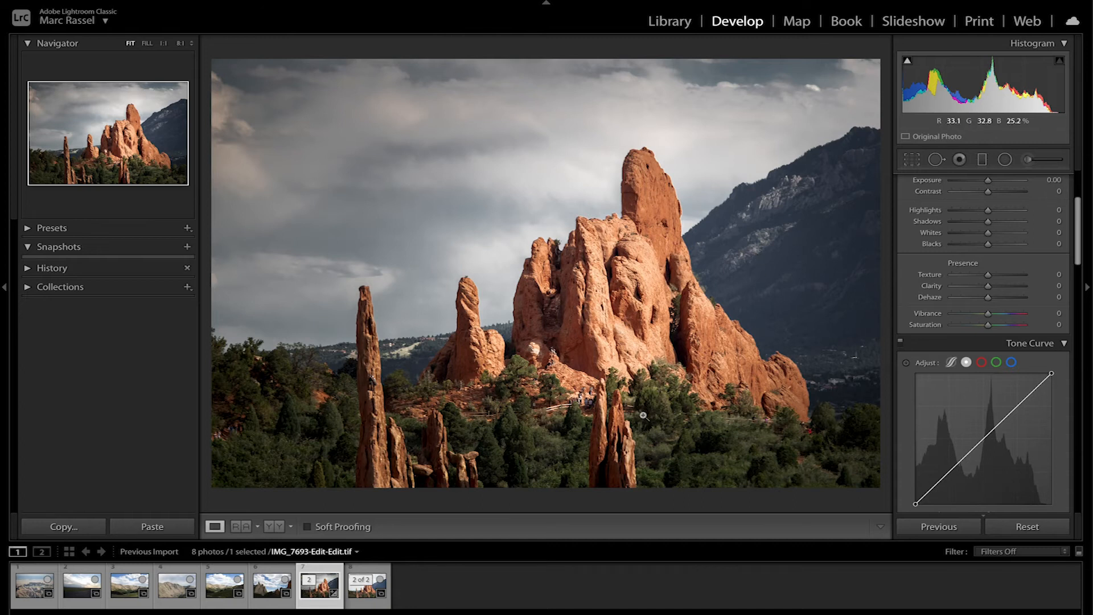
click(575, 387)
drag(576, 393, 701, 274)
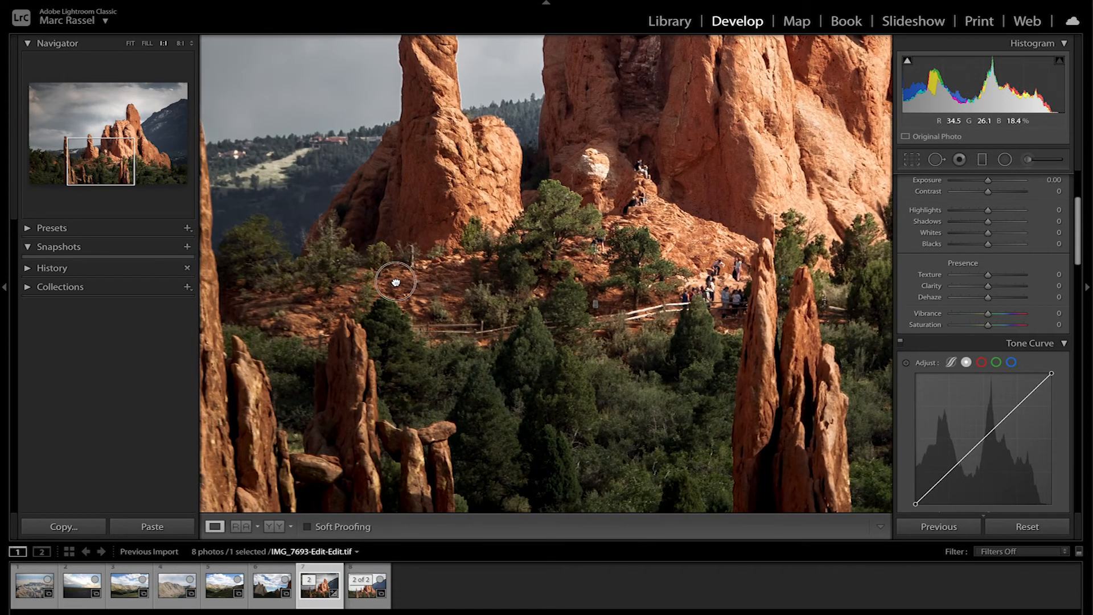
drag(395, 283, 722, 251)
drag(482, 238, 329, 320)
drag(667, 218, 350, 253)
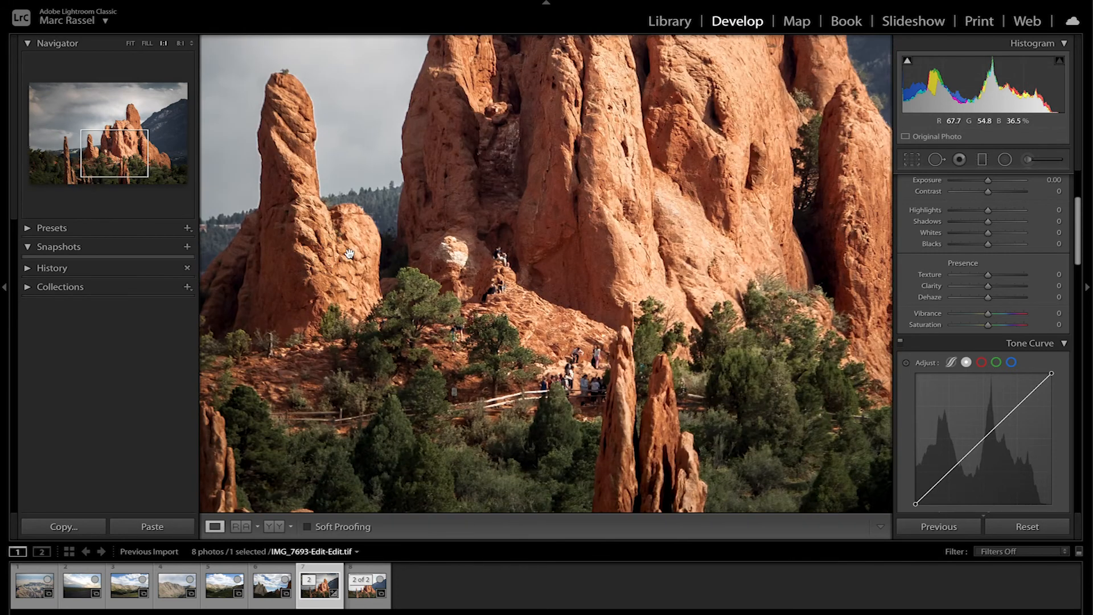
drag(538, 260, 323, 245)
drag(518, 277, 392, 273)
drag(563, 338, 802, 344)
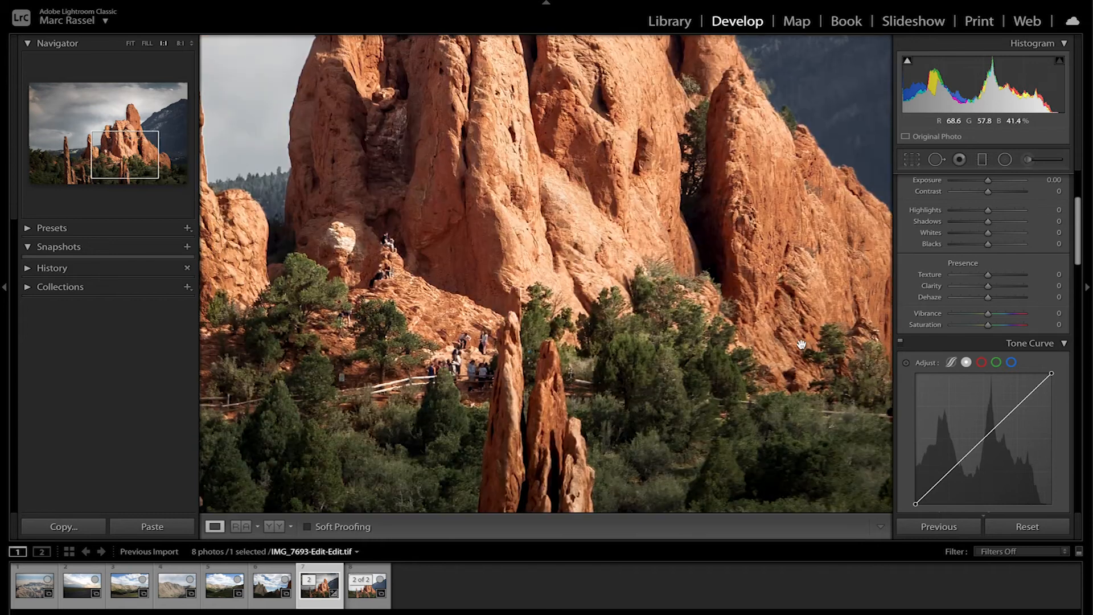
drag(445, 336, 577, 251)
click(578, 251)
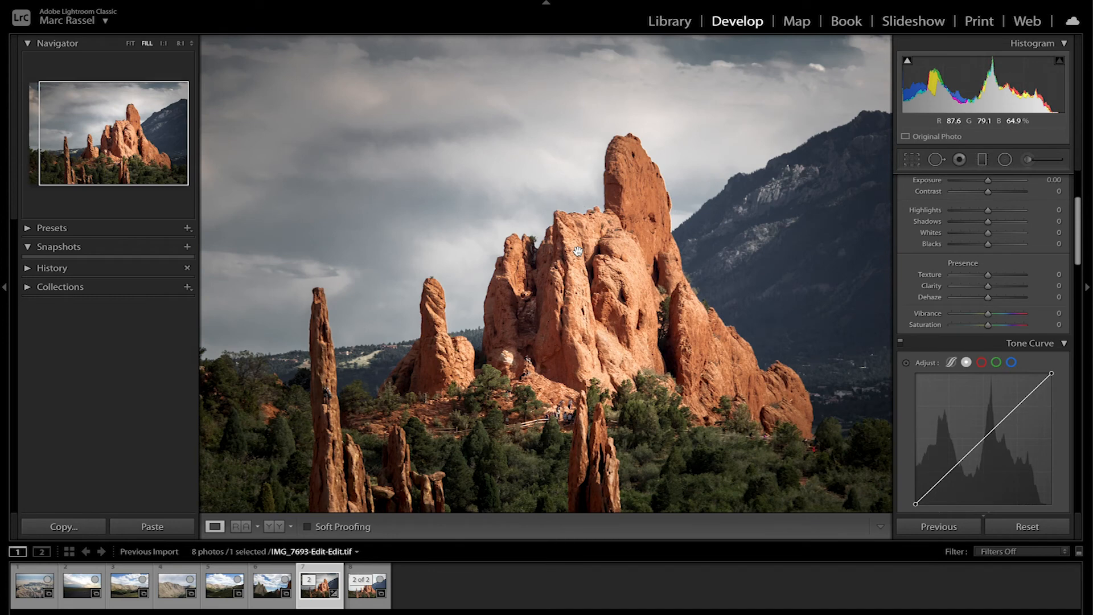
- Check the people near the fence at 1:1 and open the selected landscape photo in Photoshop for editing
click(565, 421)
click(565, 421)
click(565, 421)
drag(565, 420, 530, 315)
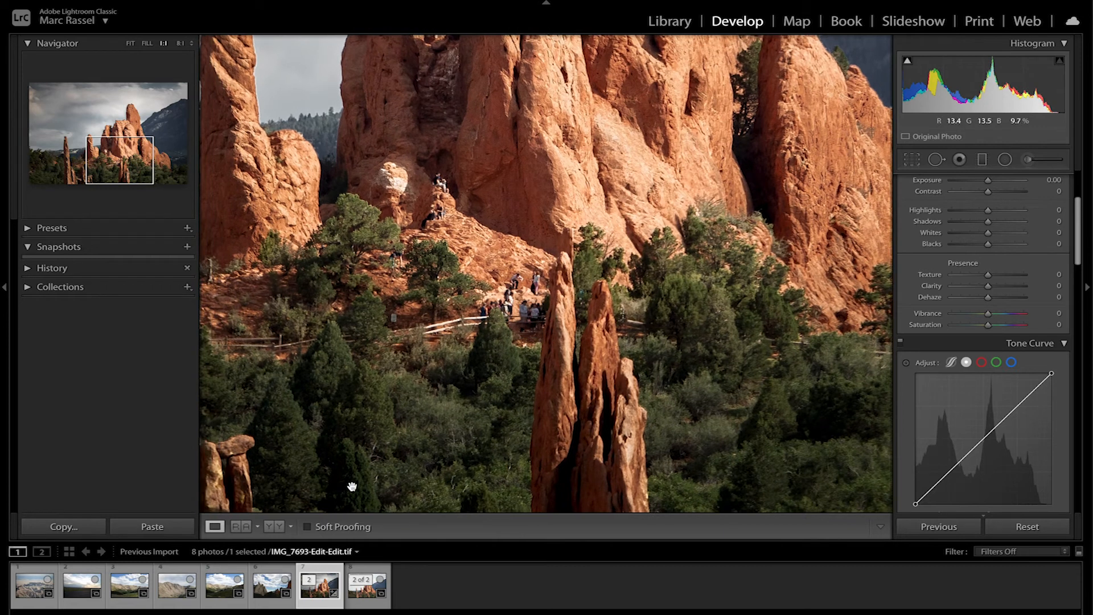
right_click(319, 596)
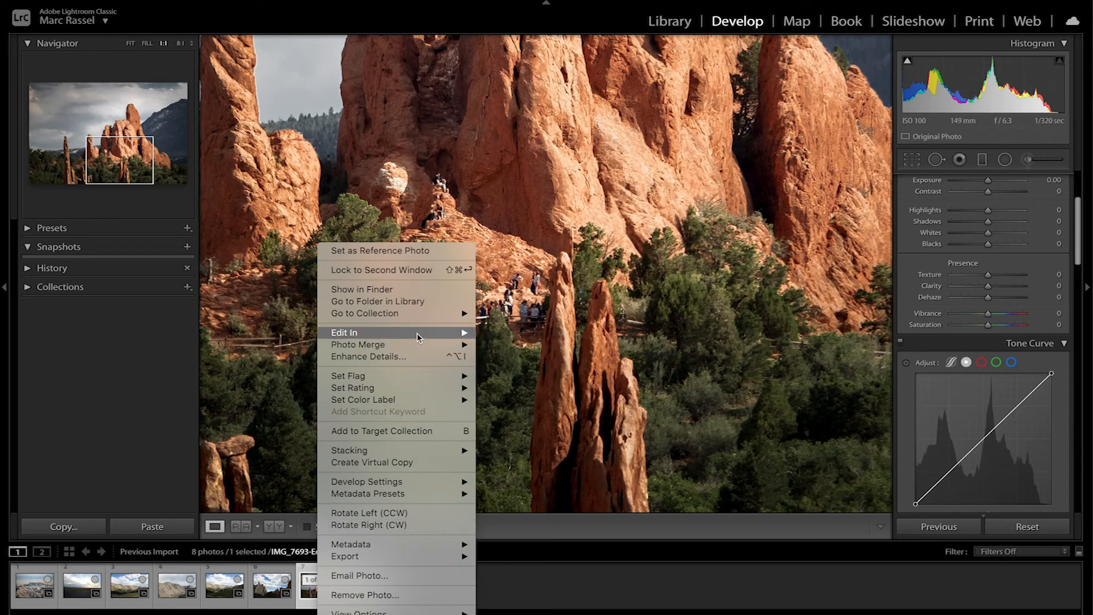
mouse_move(416, 333)
click(541, 334)
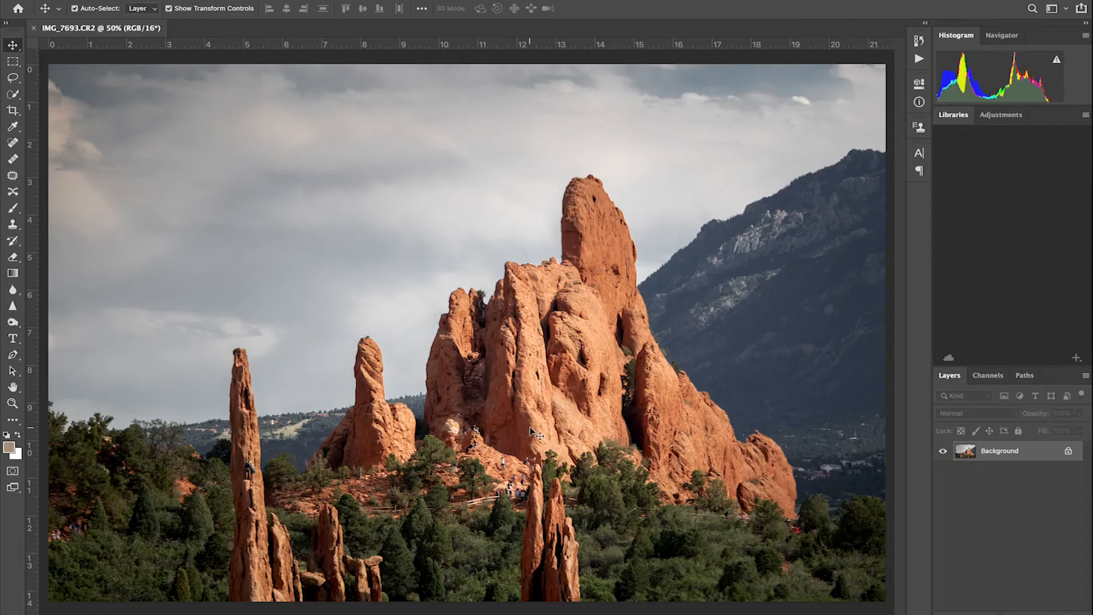
- Outline the standing hiker in the white shirt and his shadow on the rock slope with the Lasso tool
scroll(534, 434, up, 6)
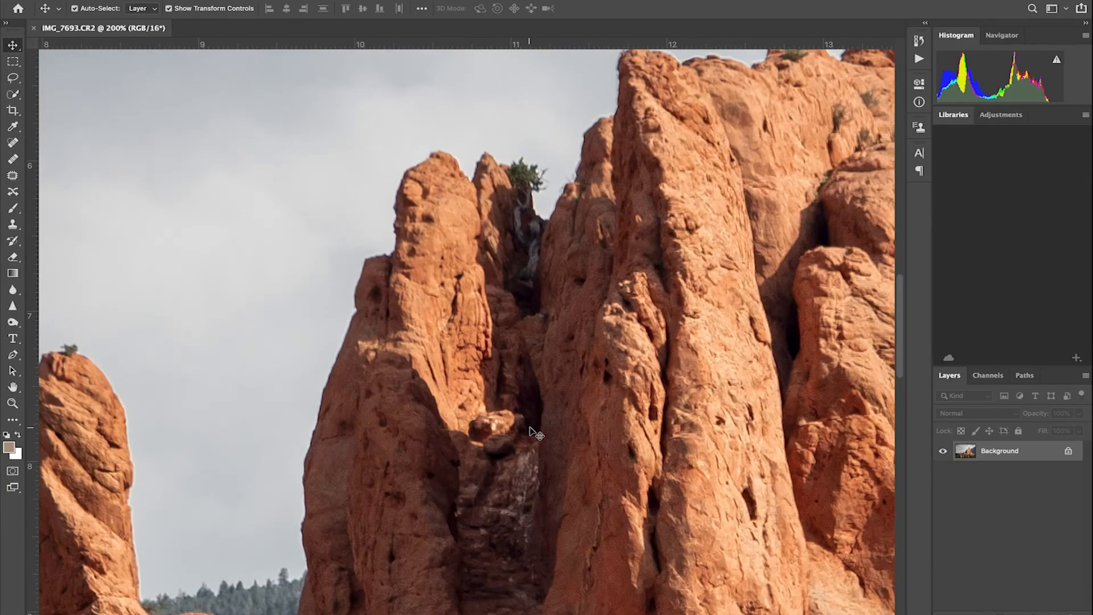
scroll(535, 434, down, 5)
scroll(535, 434, right, 2)
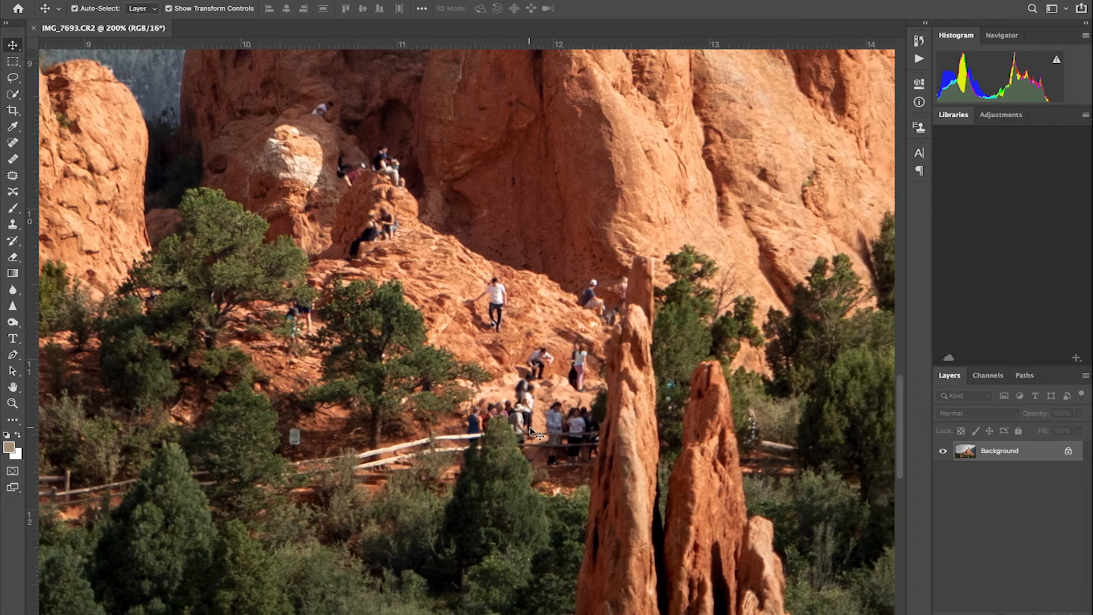
scroll(535, 434, up, 1)
scroll(532, 430, down, 1)
scroll(532, 430, right, 2)
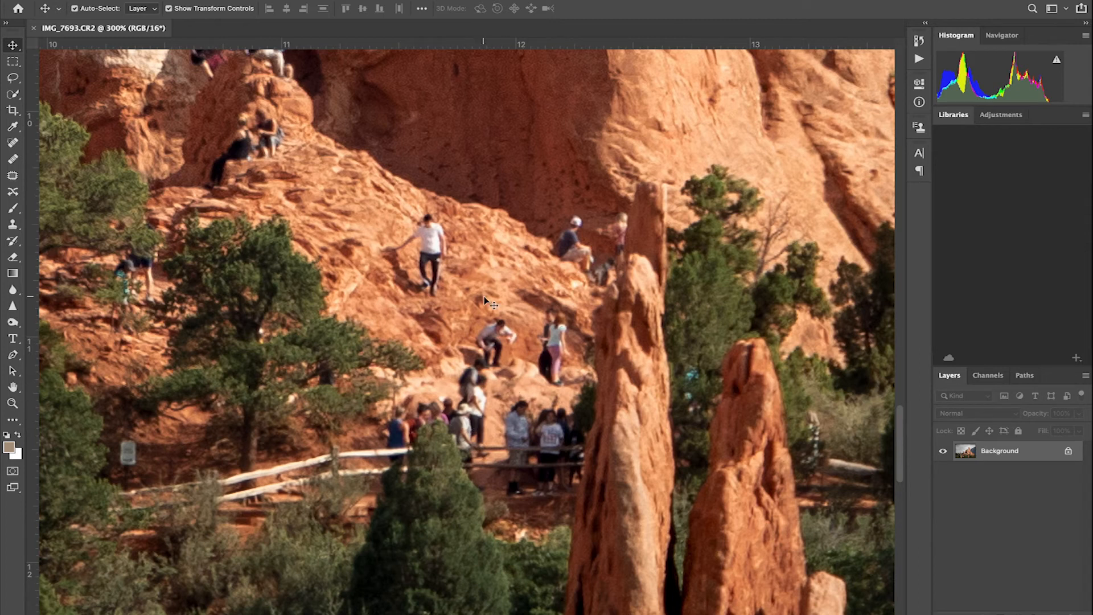
scroll(484, 296, up, 2)
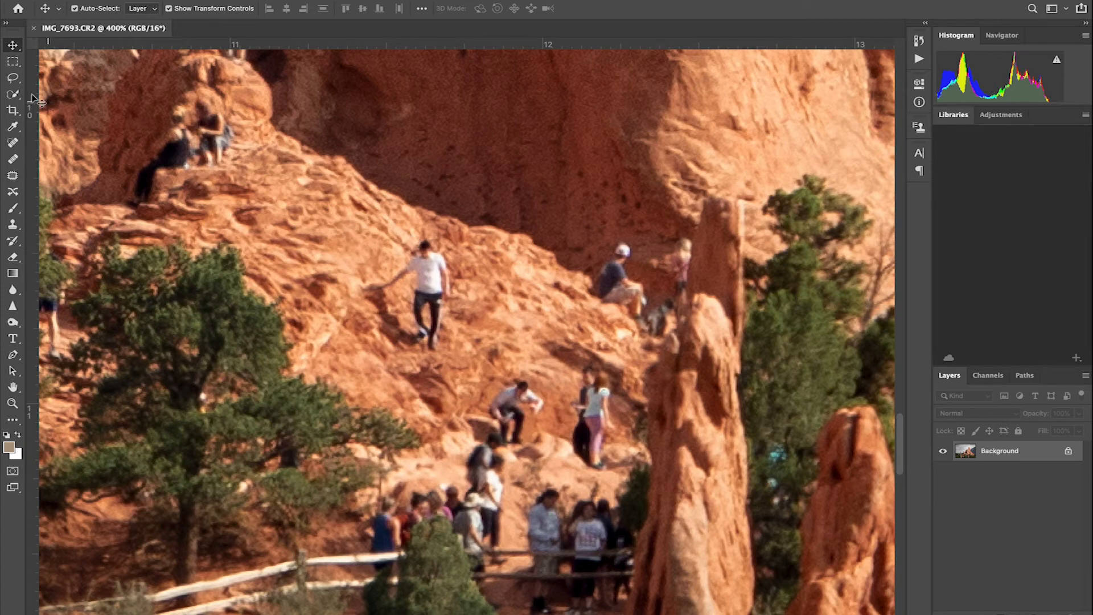
click(14, 81)
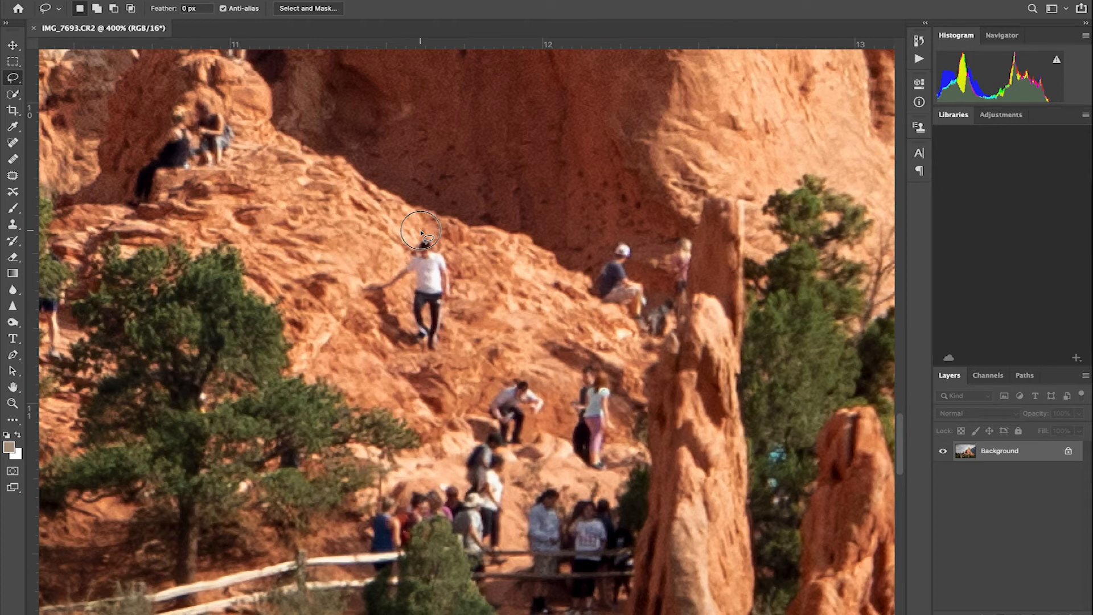
mouse_move(421, 230)
mouse_down()
mouse_move(446, 245)
mouse_move(460, 295)
mouse_move(436, 361)
mouse_move(380, 346)
mouse_move(360, 304)
mouse_move(357, 281)
mouse_move(421, 232)
mouse_up()
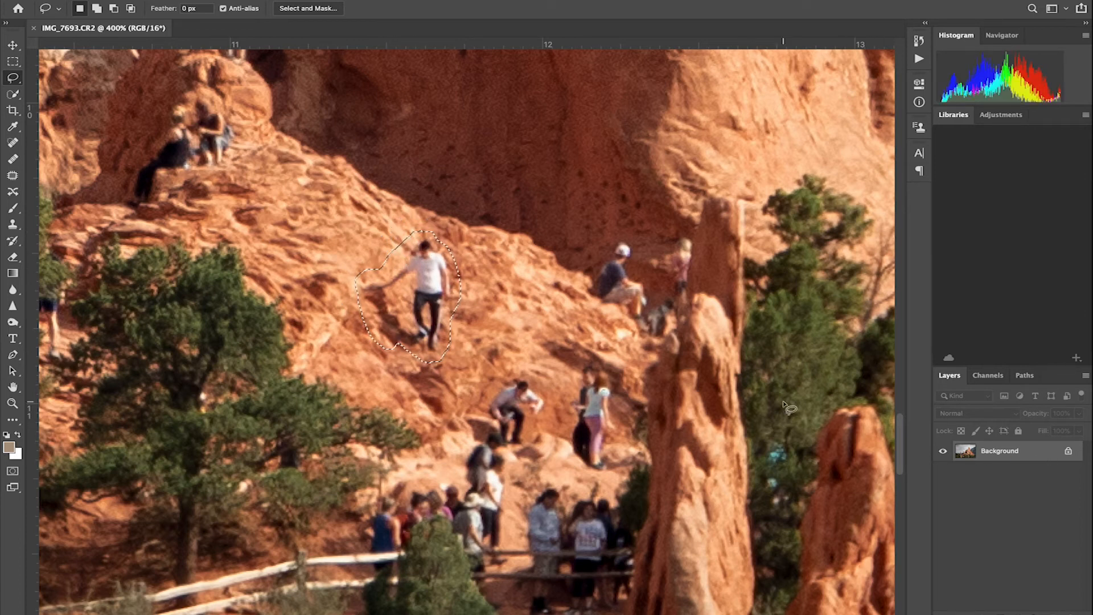
- Replace the selected hiker with a Content-Aware fill, clear the selection and check the retouch on the slope
key(shift+BackSpace)
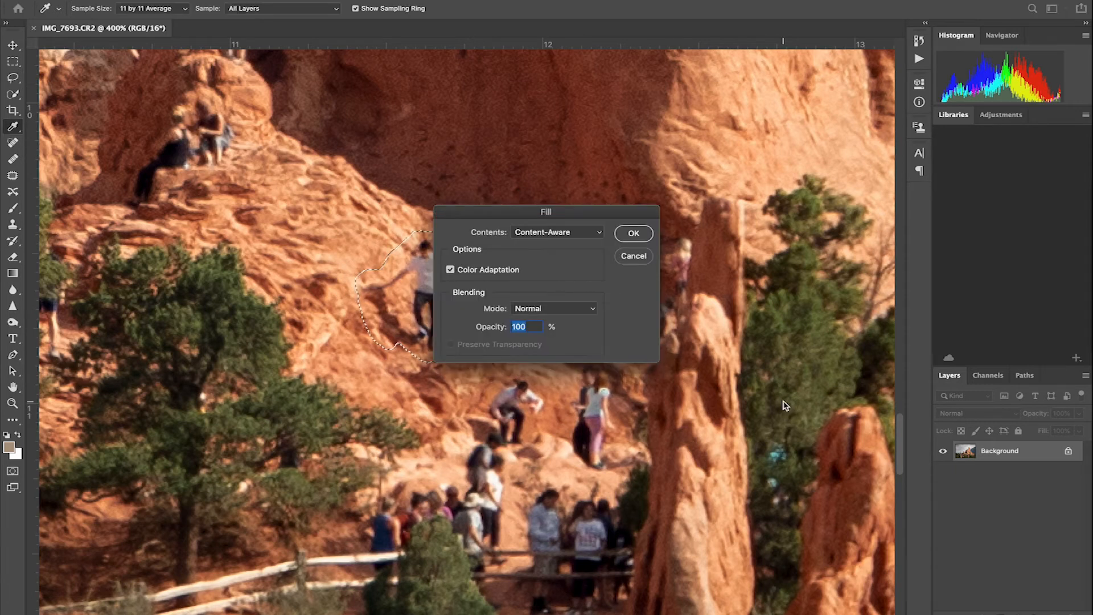
drag(607, 214, 605, 159)
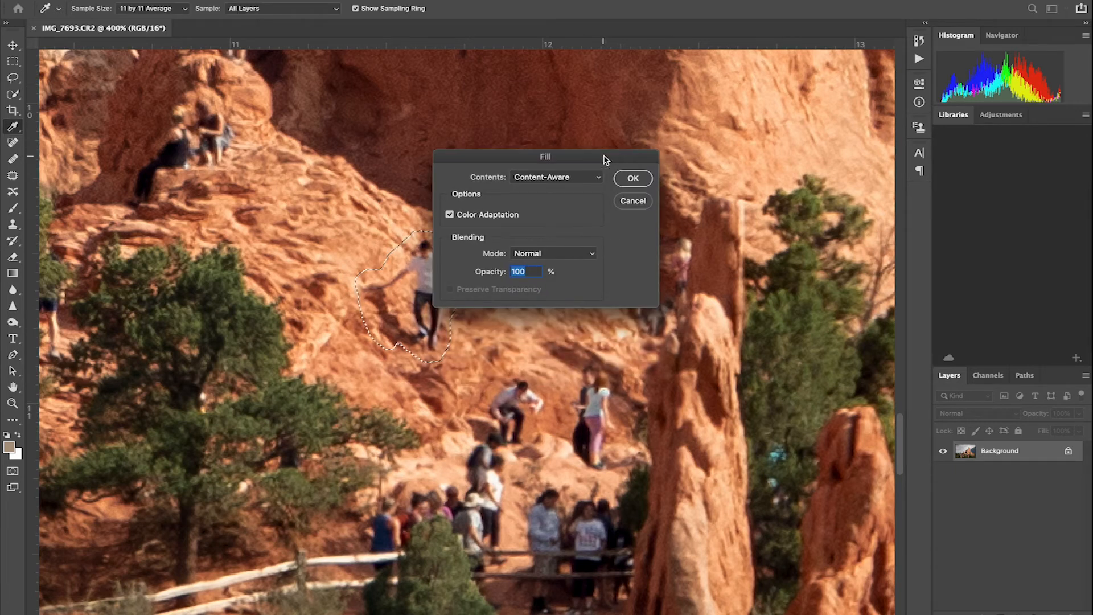
click(587, 181)
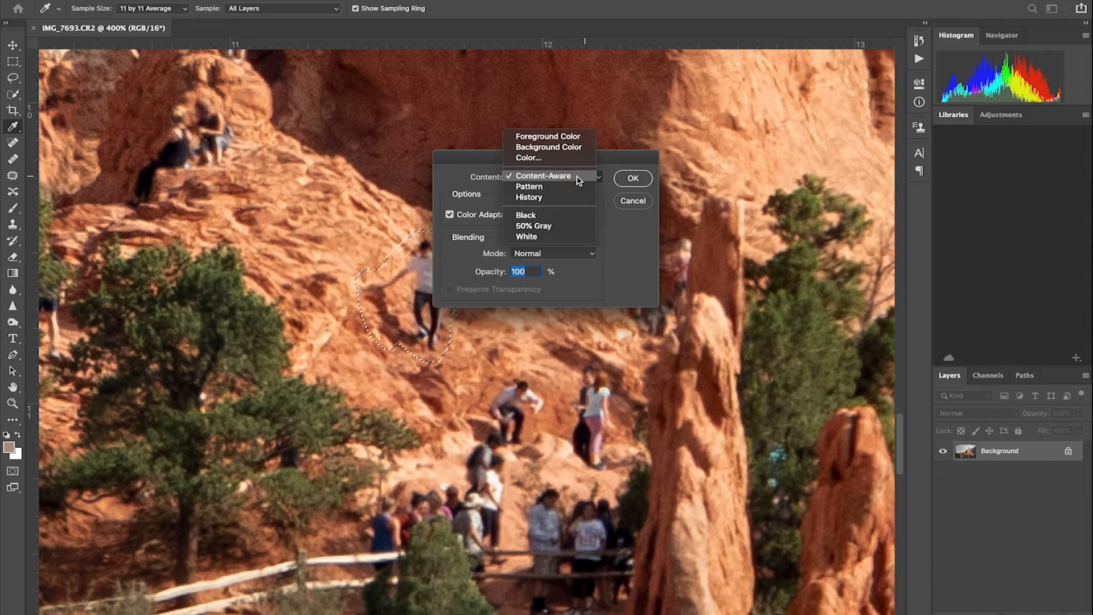
click(578, 180)
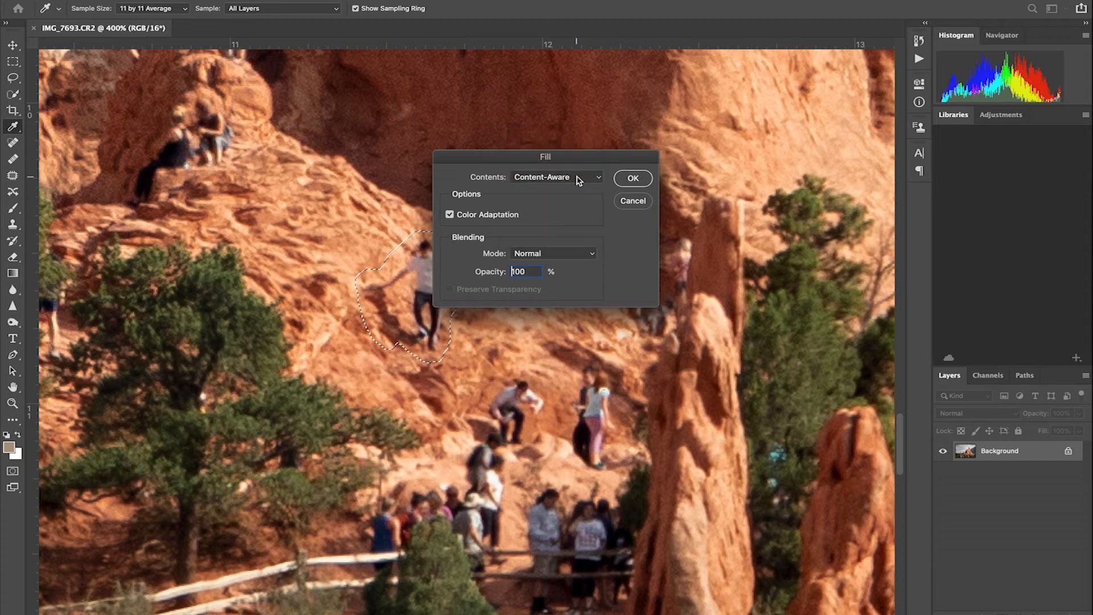
click(632, 178)
key(l)
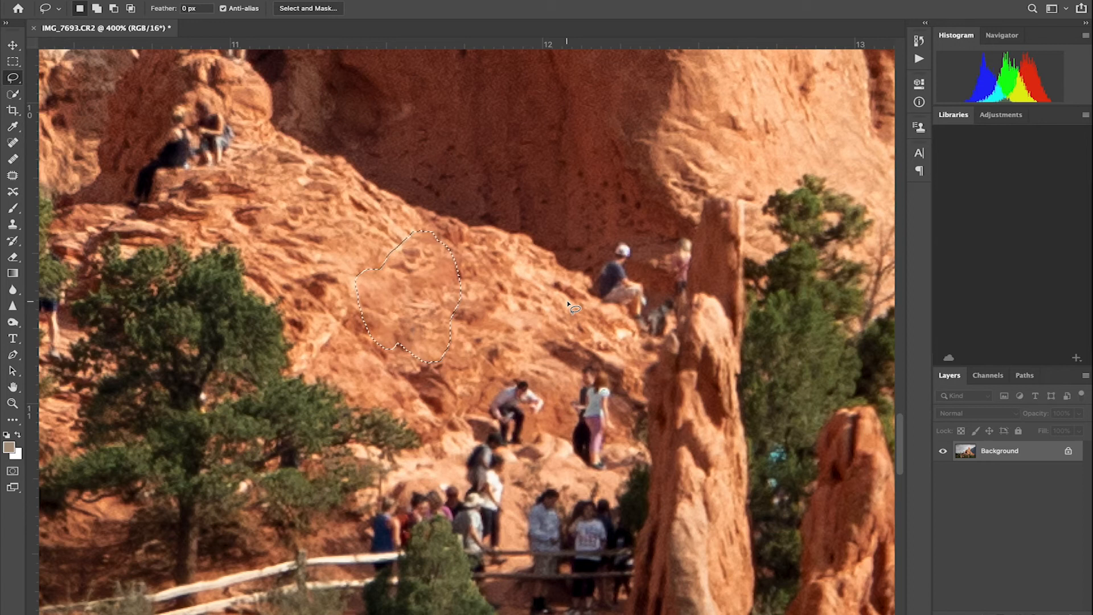
key(ctrl+d)
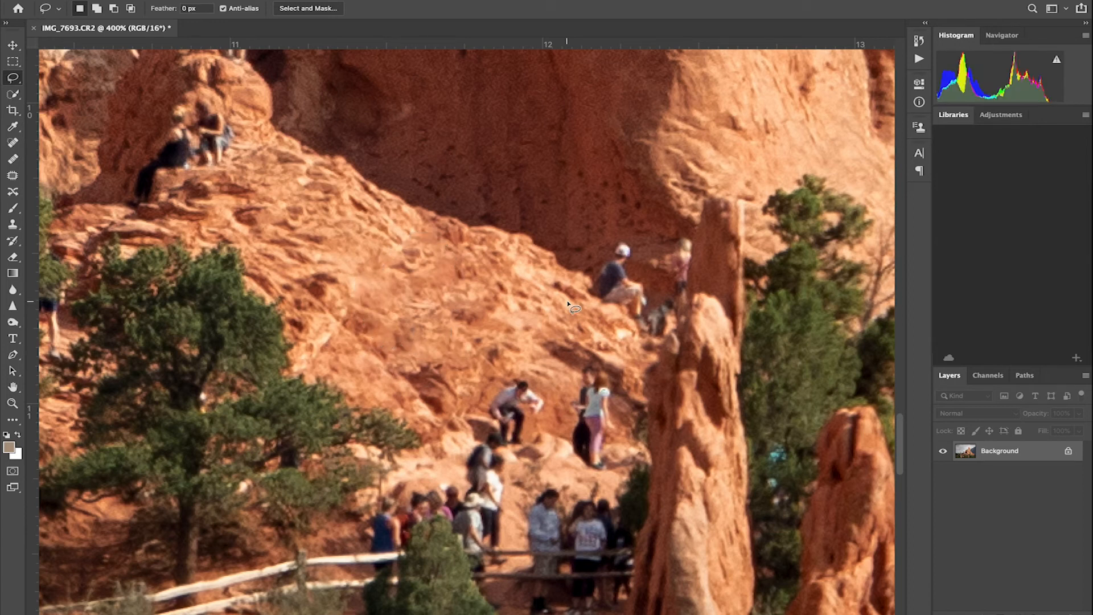
key(ctrl+0)
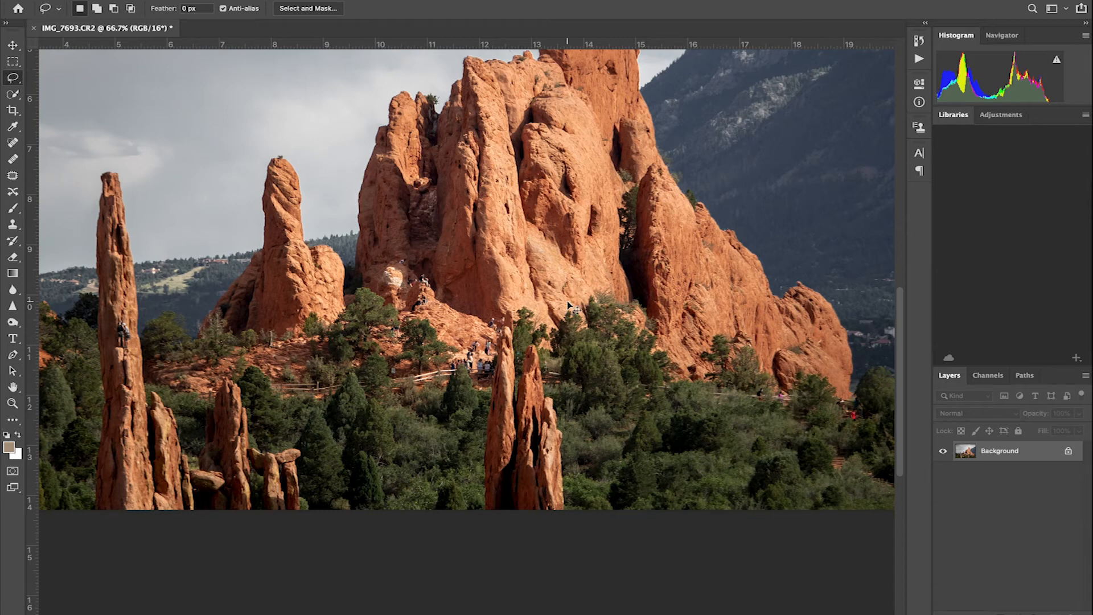
scroll(568, 305, up, 5)
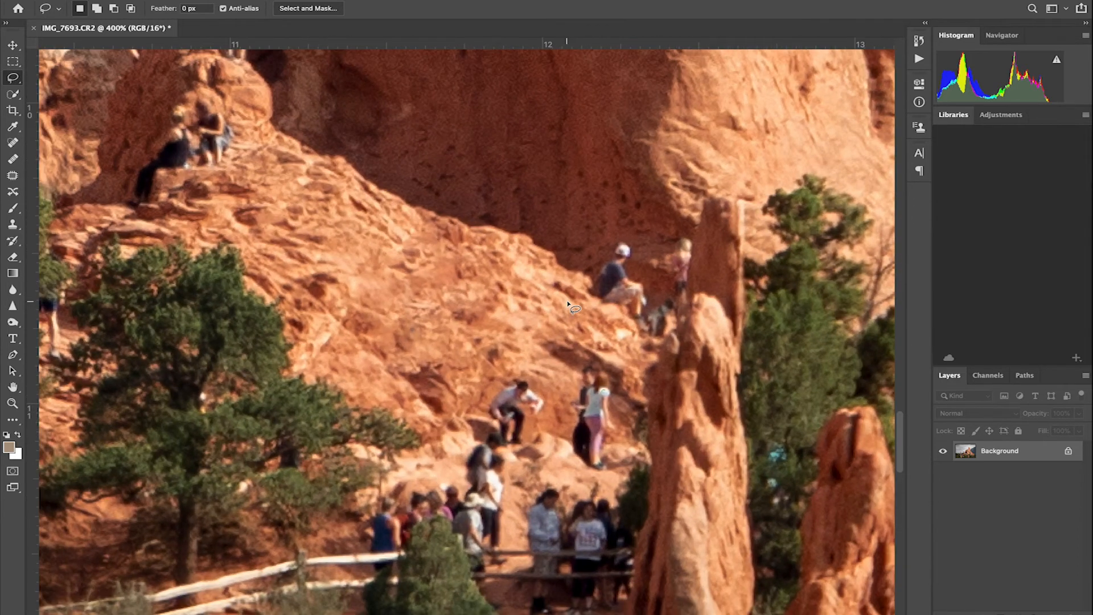
- Lasso the seated person in the cap and the child beside the rock spire, apply a Content-Aware fill and deselect
scroll(568, 305, right, 4)
mouse_move(540, 247)
mouse_down()
mouse_move(583, 228)
mouse_move(587, 260)
mouse_move(580, 306)
mouse_move(547, 308)
mouse_move(538, 337)
mouse_move(477, 297)
mouse_move(496, 244)
mouse_move(521, 224)
mouse_move(544, 246)
mouse_up()
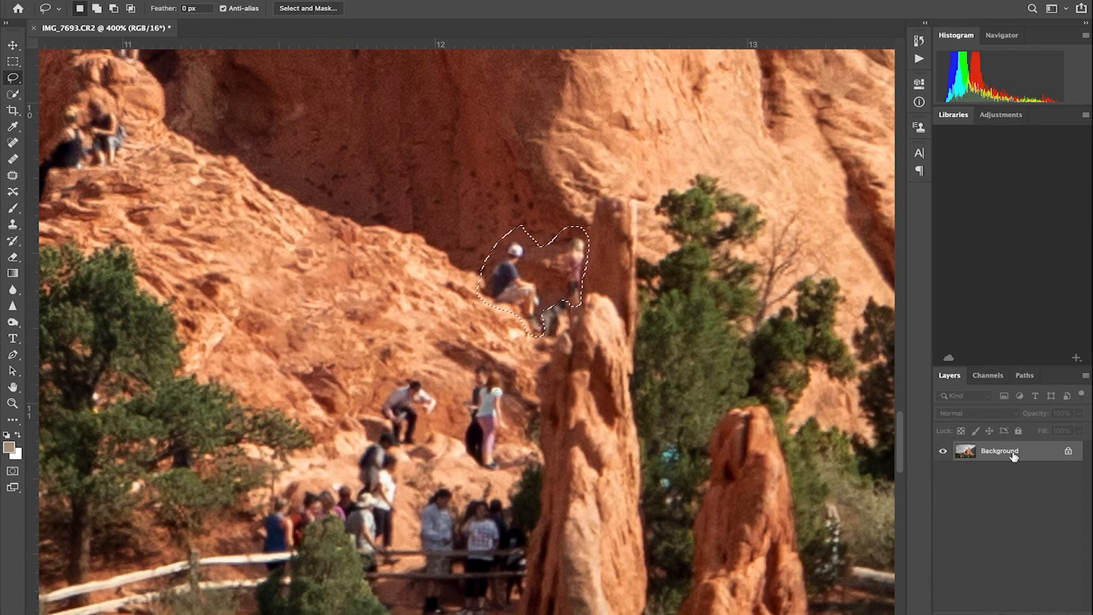
key(shift+BackSpace)
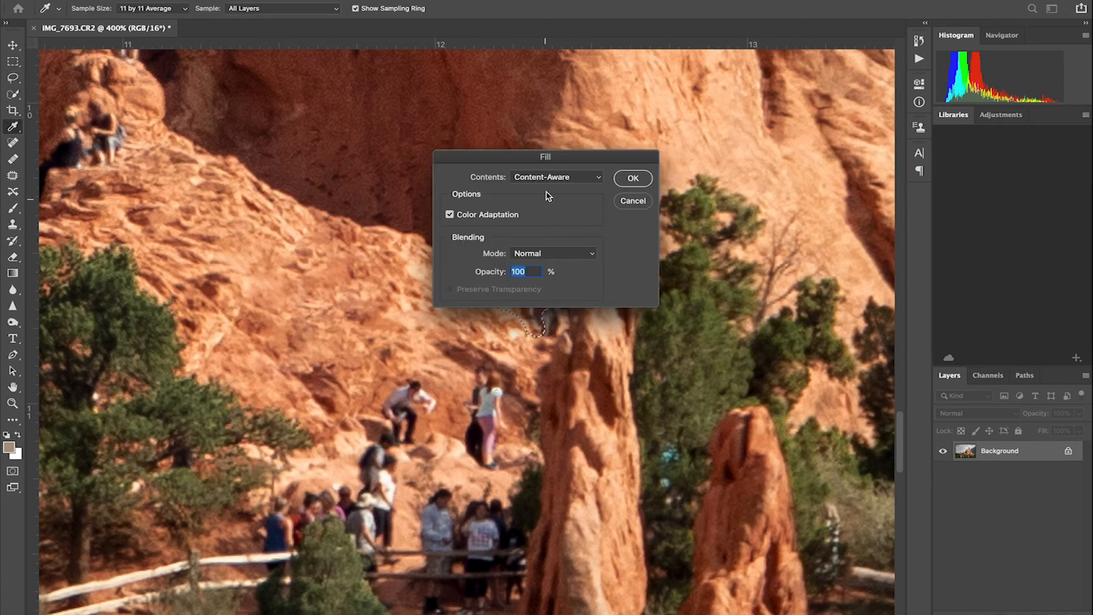
click(633, 179)
key(l)
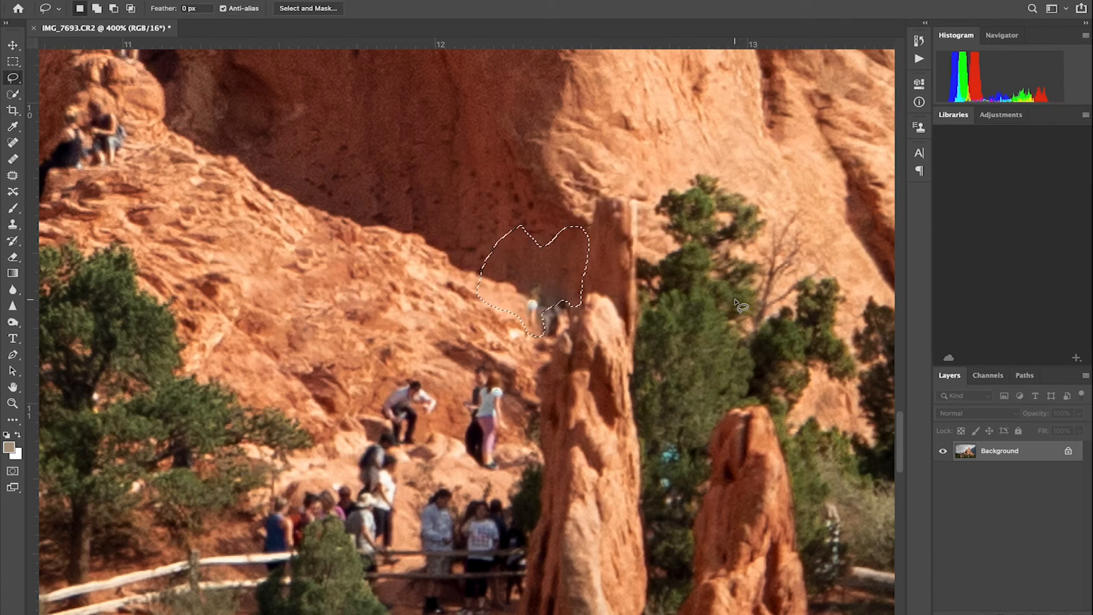
key(ctrl+d)
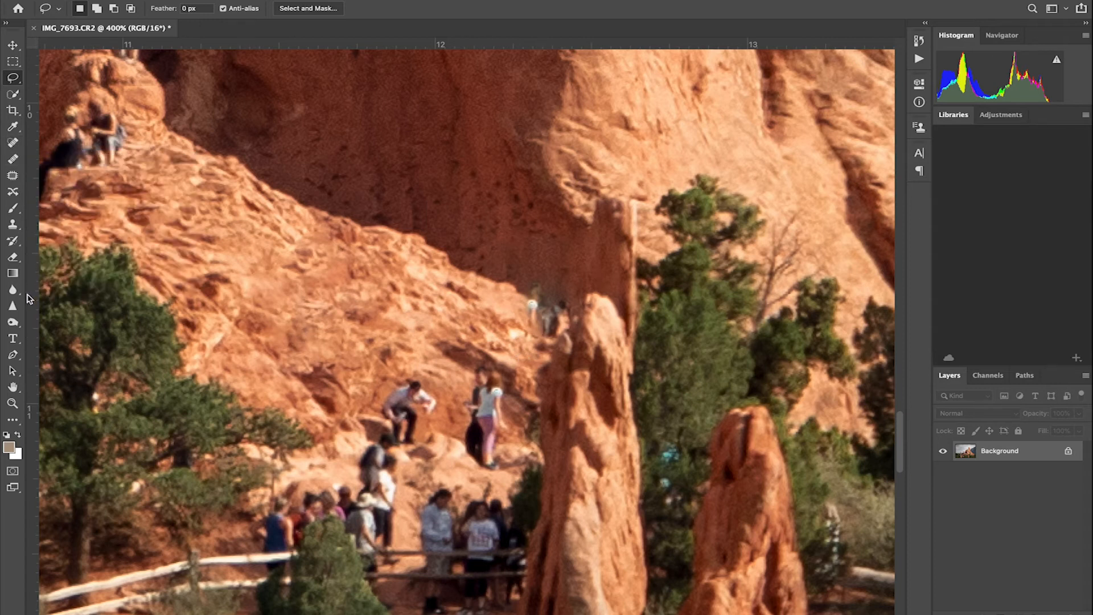
- Cover the leftover traces of people beside the spire with cloned rock using a size 40 Clone Stamp brush
key(c)
key(s)
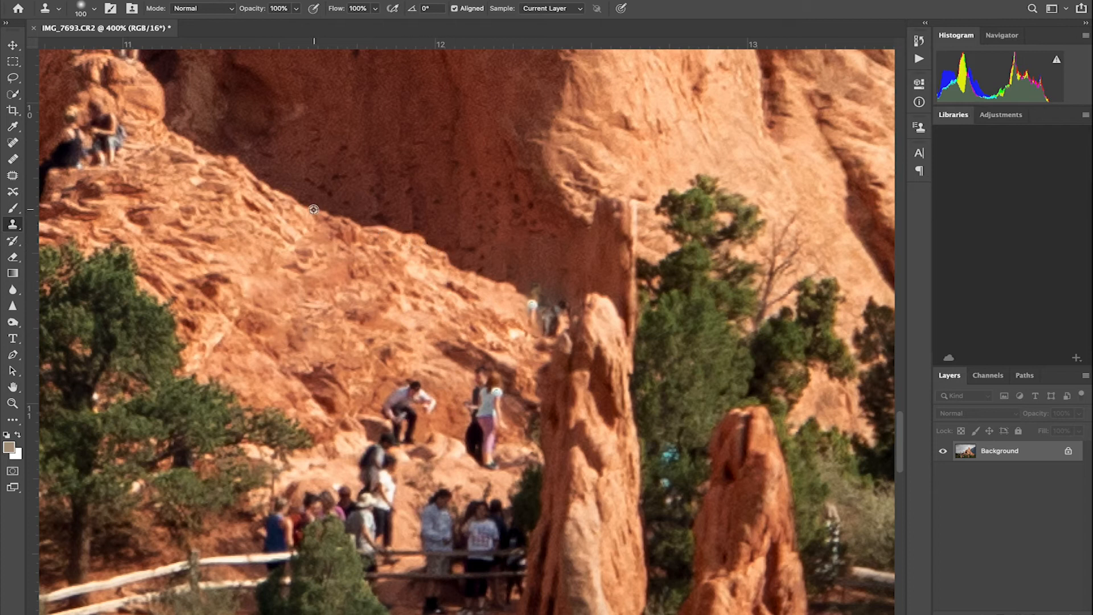
key(bracketleft)
key(bracketleft)
key(bracketleft)
key(bracketleft)
click(532, 300)
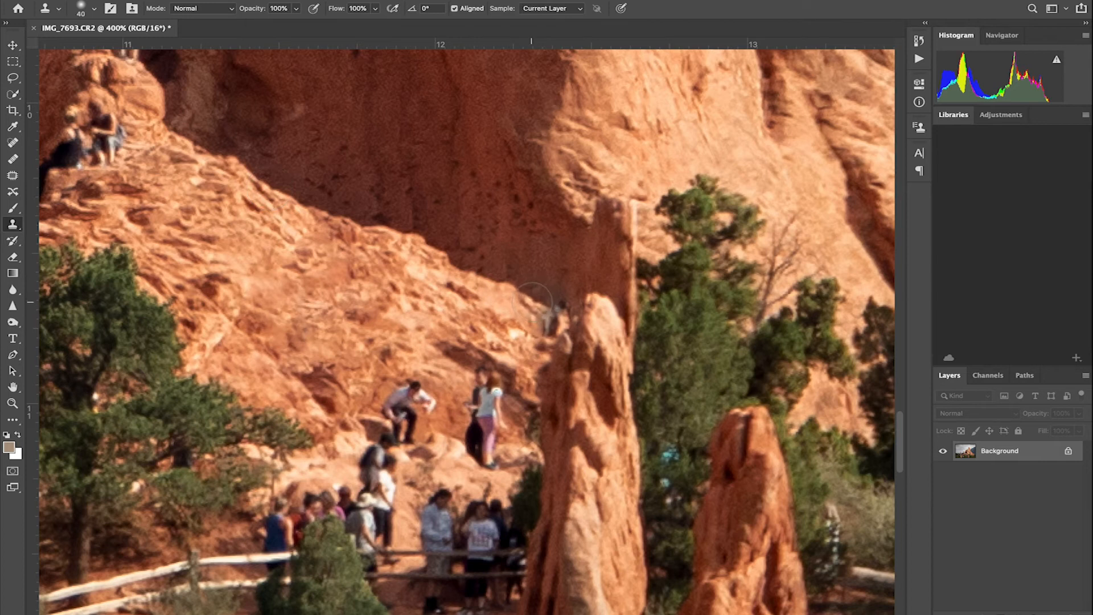
mouse_move(533, 301)
mouse_down()
mouse_move(549, 288)
mouse_move(544, 321)
mouse_up()
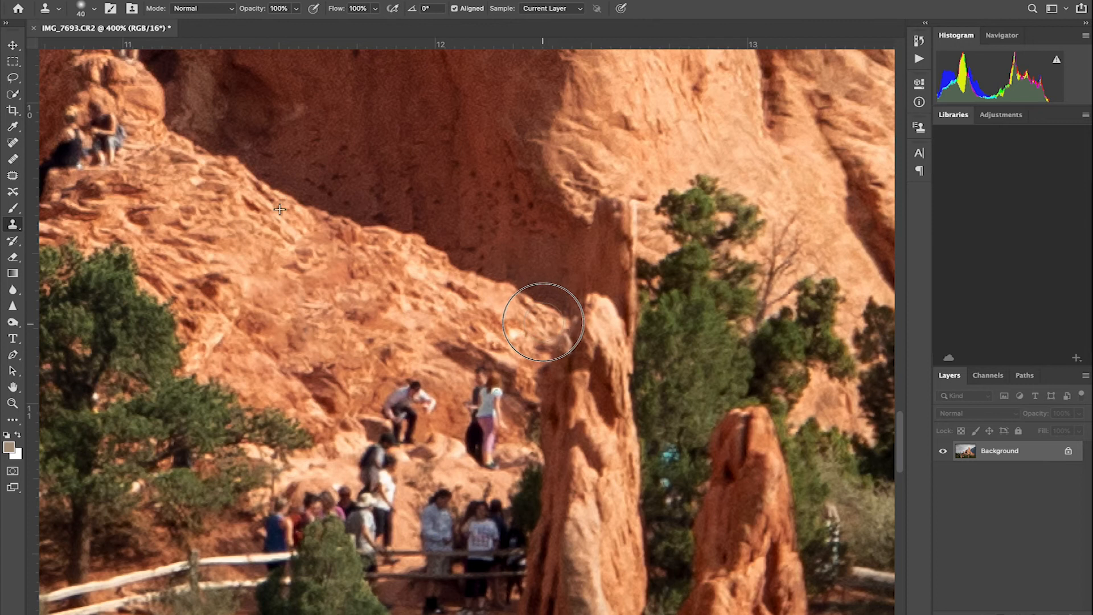
click(313, 408)
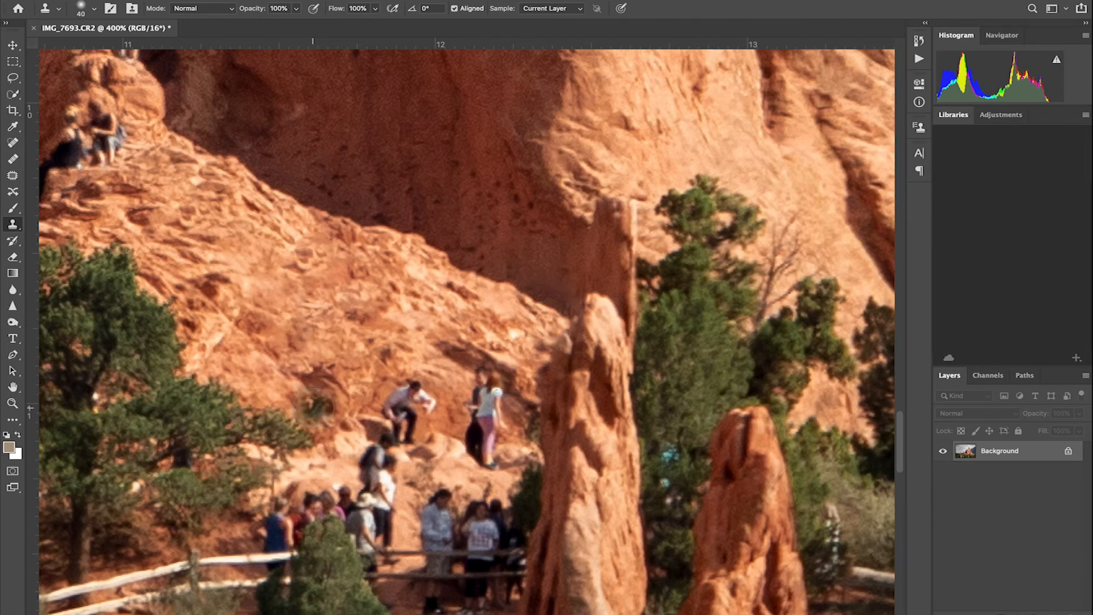
- Examine the retouched slope from a distance and the remaining people on the upper rocks up close
key(ctrl+minus)
key(ctrl+minus)
key(ctrl+minus)
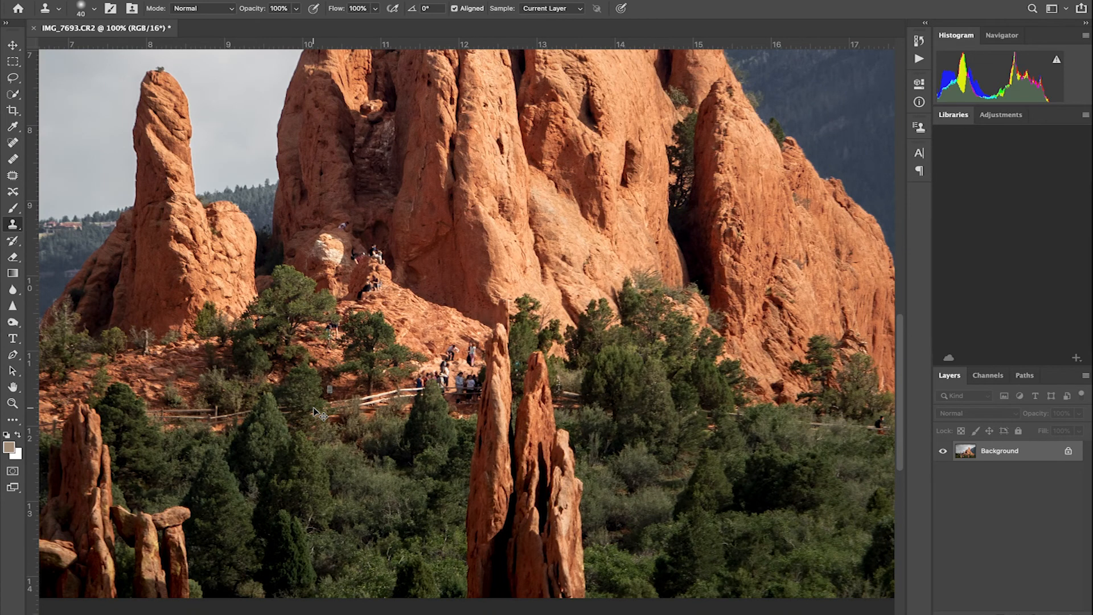
key(ctrl+minus)
key(ctrl+plus)
key(ctrl+plus)
key(ctrl+plus)
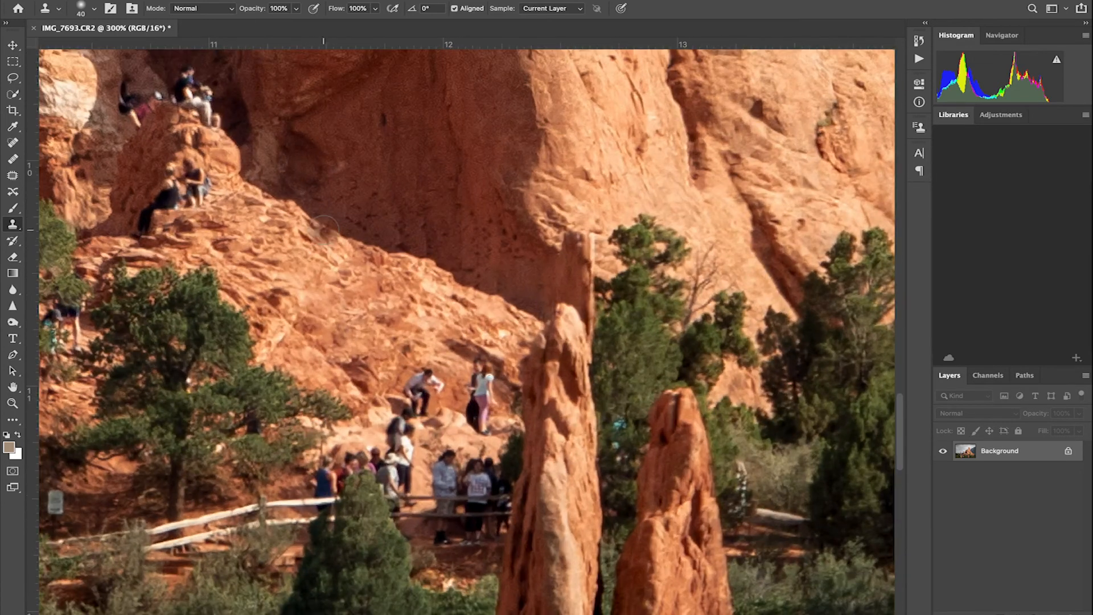
scroll(324, 229, left, 4)
scroll(323, 229, up, 2)
scroll(323, 229, left, 1)
scroll(324, 229, up, 2)
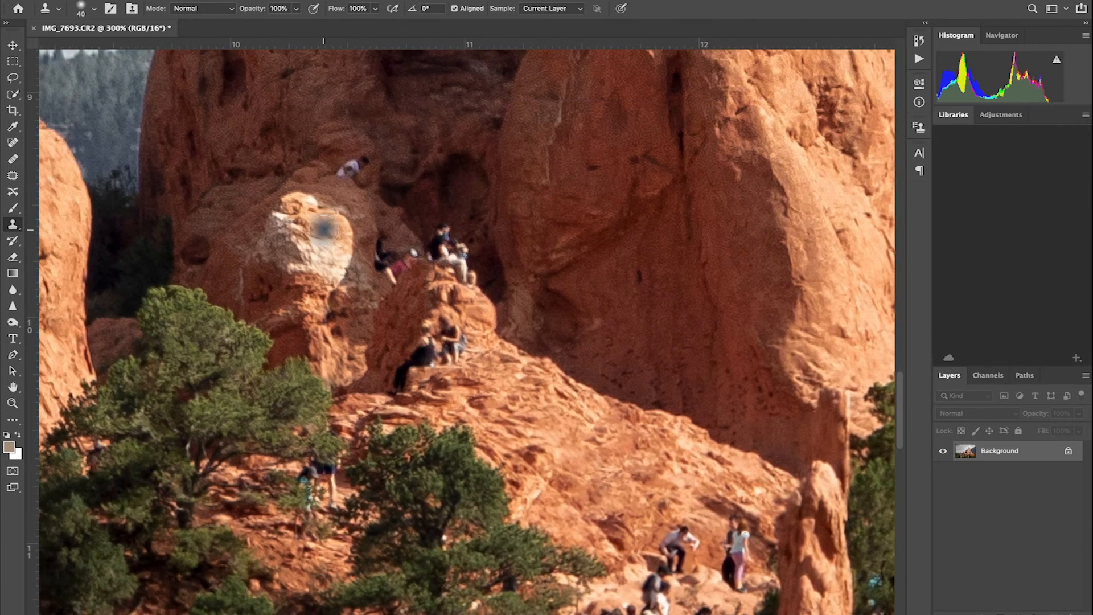
key(ctrl+plus)
key(ctrl+plus)
scroll(322, 229, up, 2)
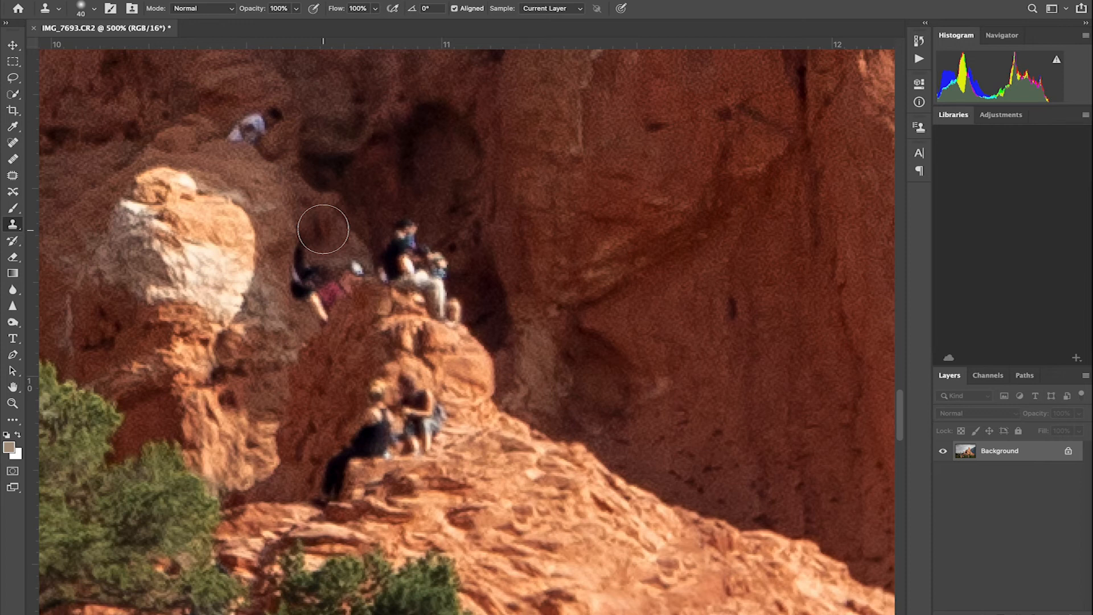
scroll(469, 195, up, 2)
scroll(469, 195, left, 2)
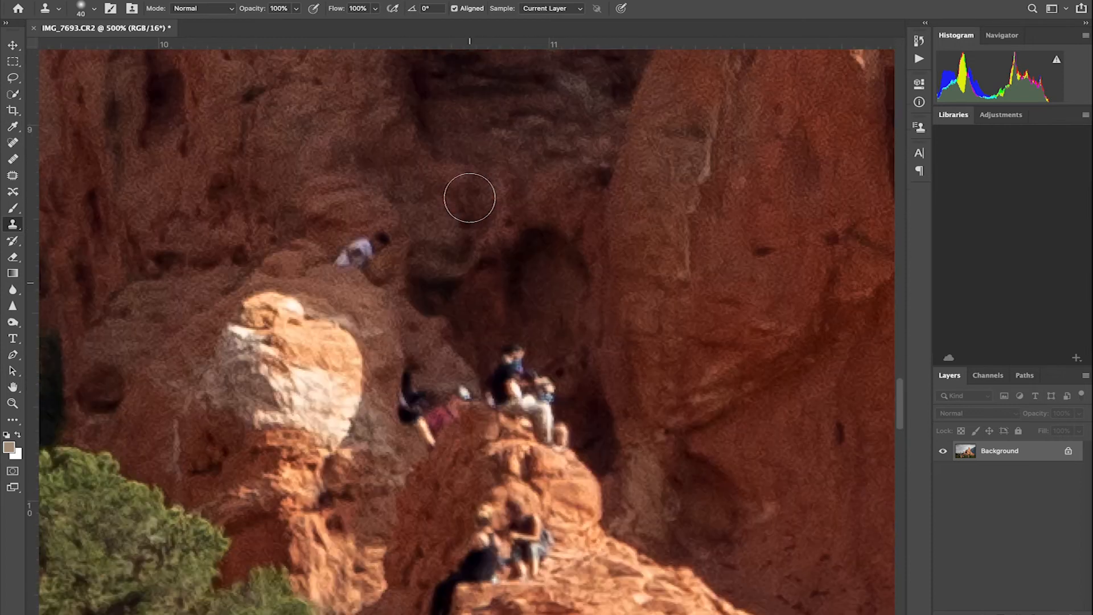
scroll(469, 197, up, 2)
scroll(469, 197, down, 2)
- Lasso the person in dark red shorts between the pale boulder and the rock knob and apply a Content-Aware fill
alt+click(434, 562)
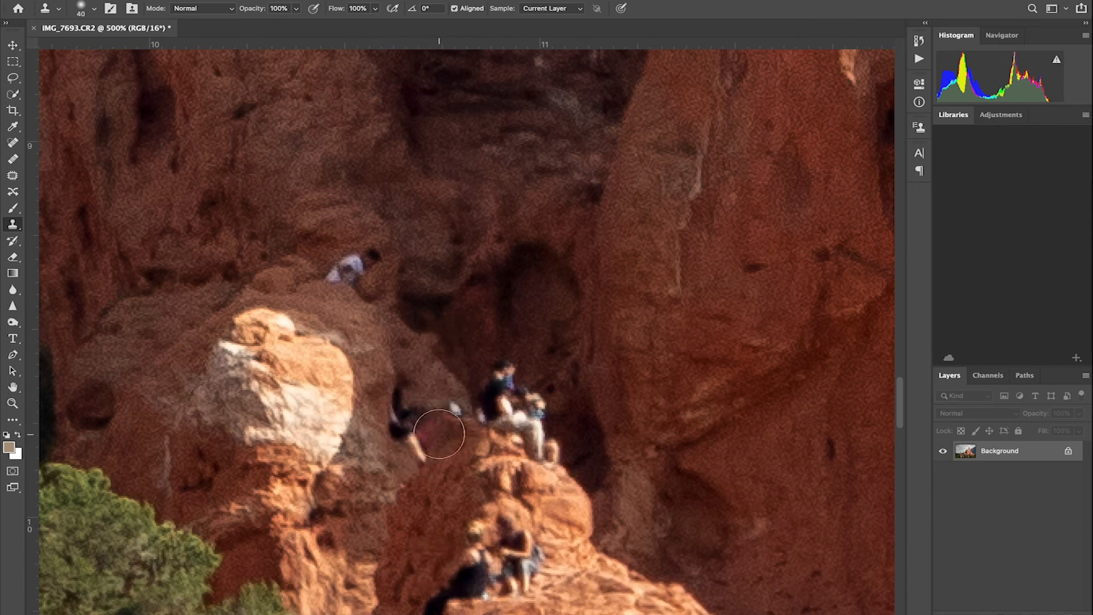
key(l)
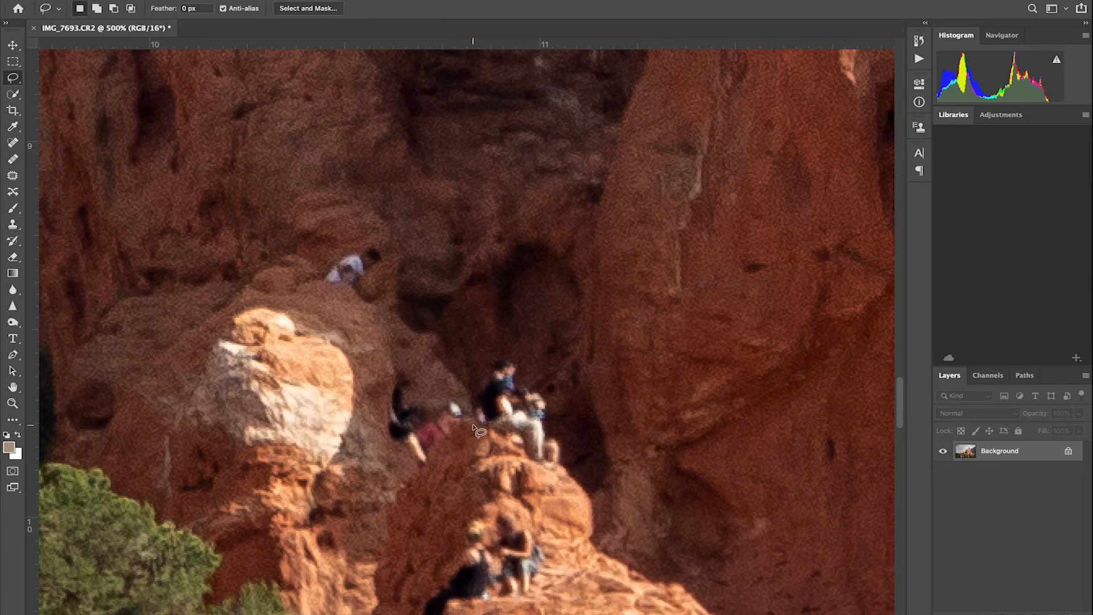
mouse_move(475, 426)
mouse_down()
mouse_move(455, 428)
mouse_move(424, 465)
mouse_move(409, 462)
mouse_move(375, 412)
mouse_move(389, 369)
mouse_move(451, 389)
mouse_move(477, 423)
mouse_up()
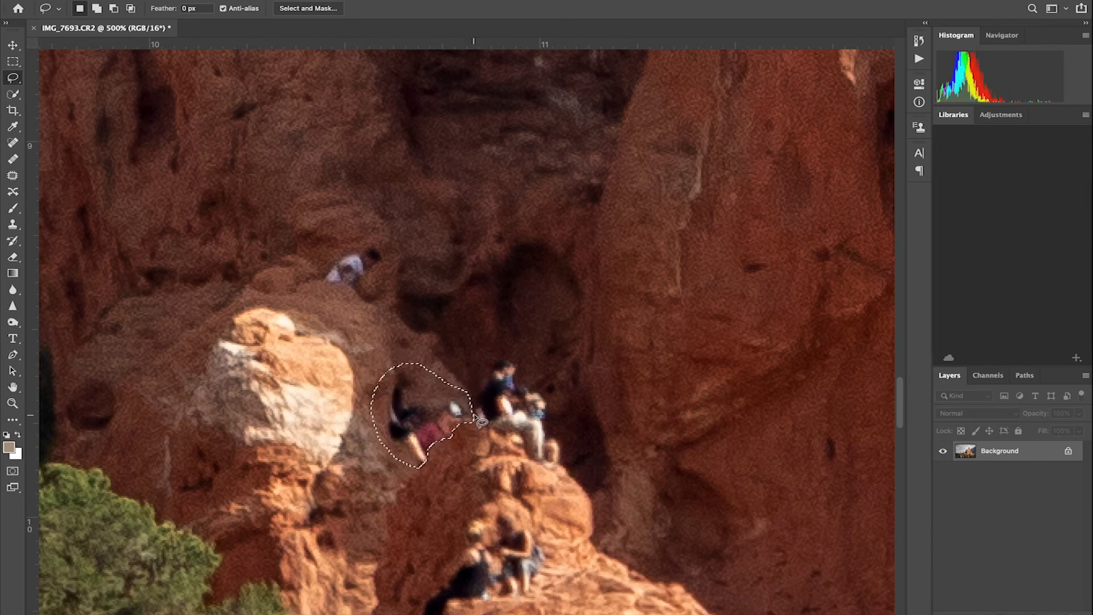
key(shift+BackSpace)
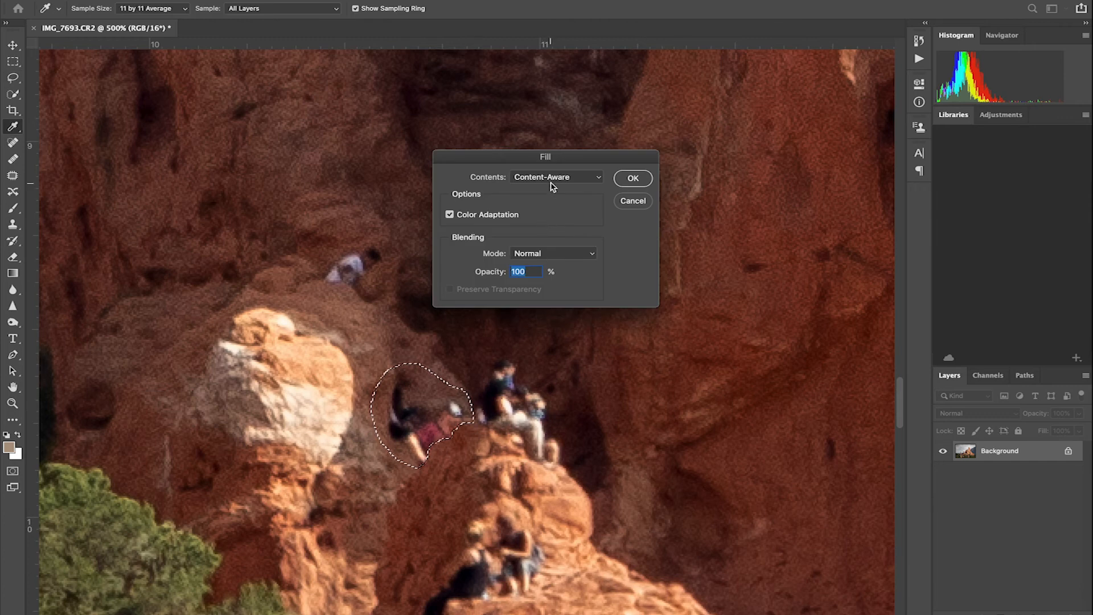
click(633, 178)
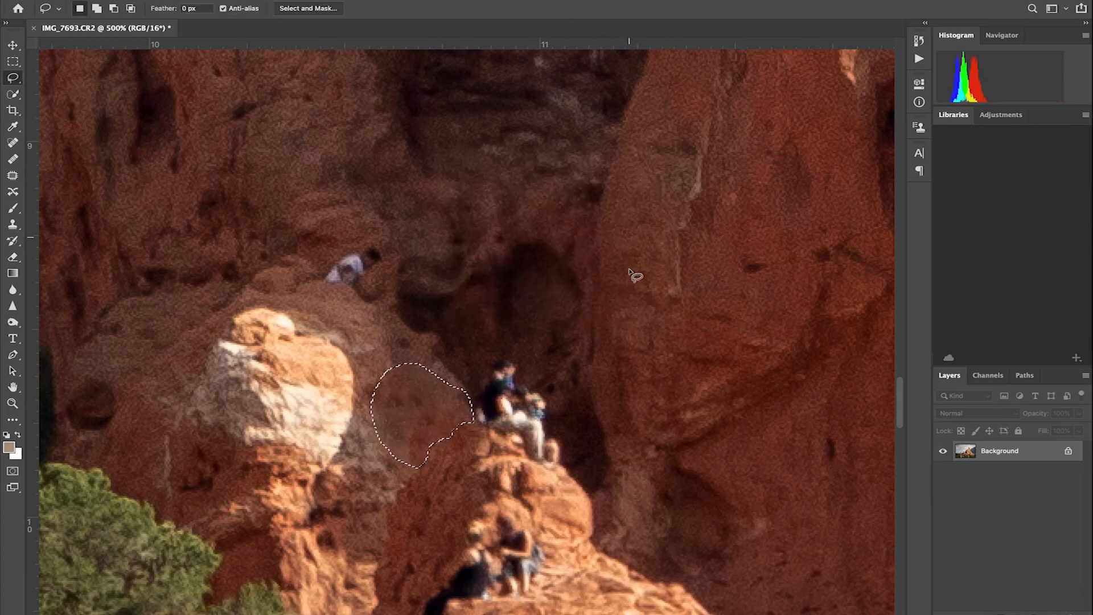
- Deselect, then lasso the person in white above the pale boulder, apply a Content-Aware fill and deselect
key(ctrl+d)
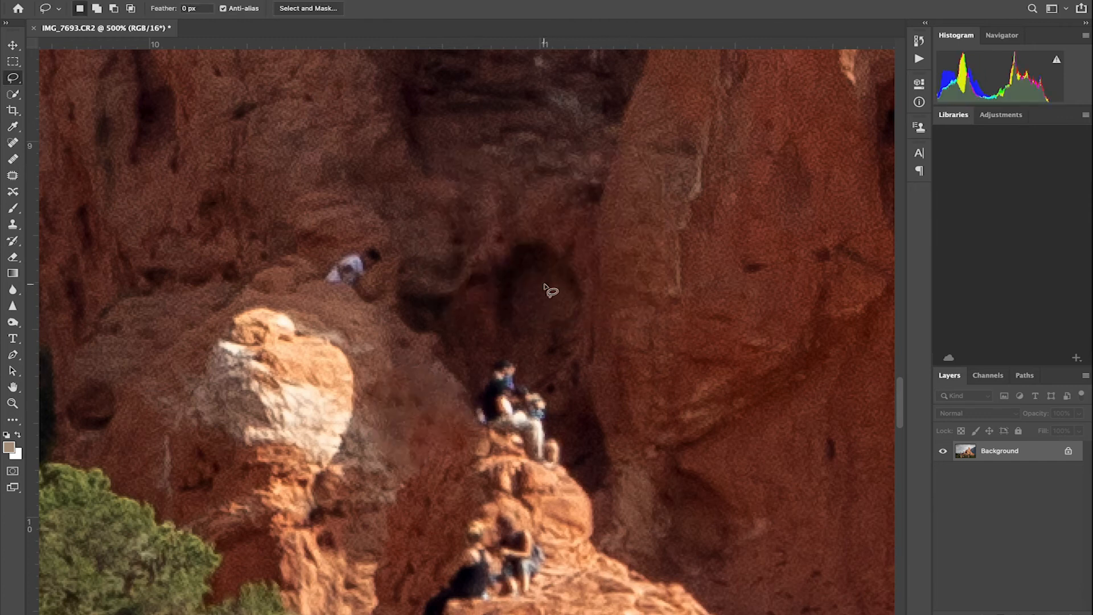
mouse_move(374, 306)
mouse_down()
mouse_move(319, 278)
mouse_move(339, 246)
mouse_move(374, 236)
mouse_move(394, 254)
mouse_move(385, 298)
mouse_up()
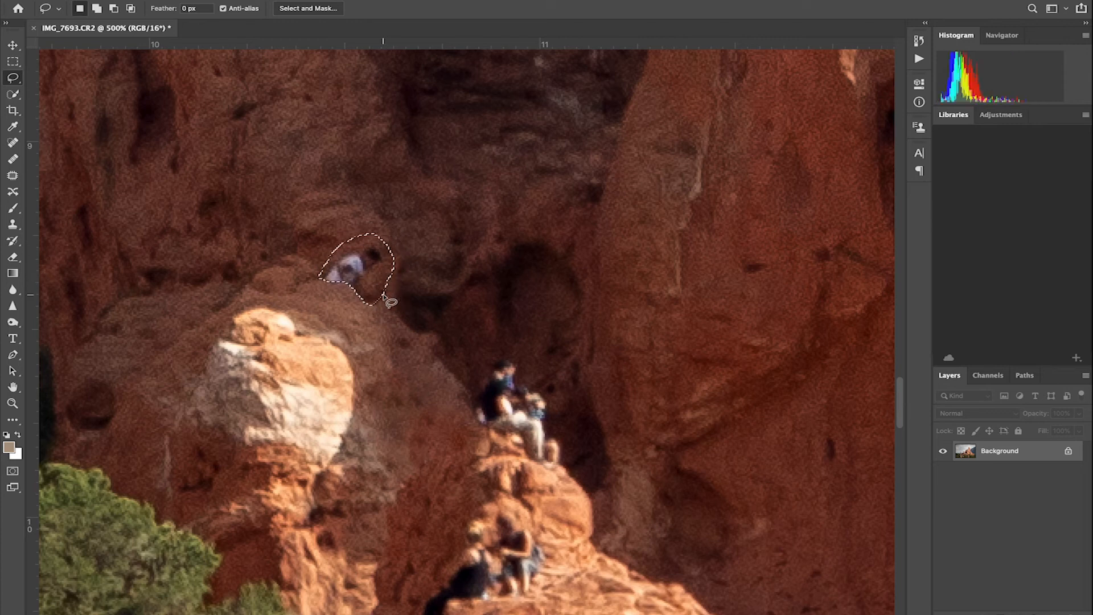
key(shift+BackSpace)
click(632, 178)
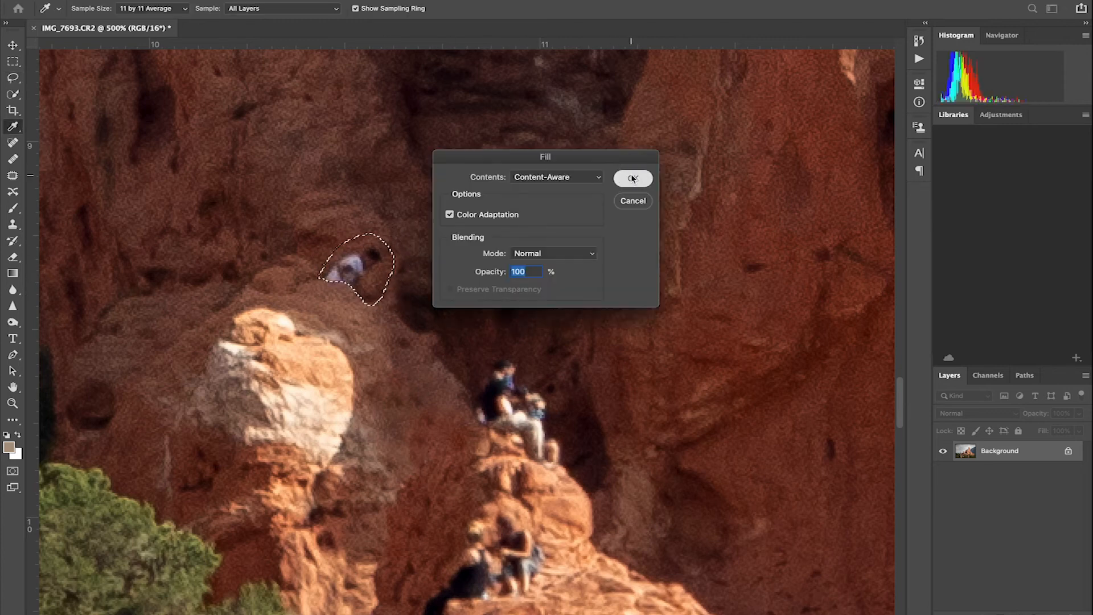
key(ctrl+d)
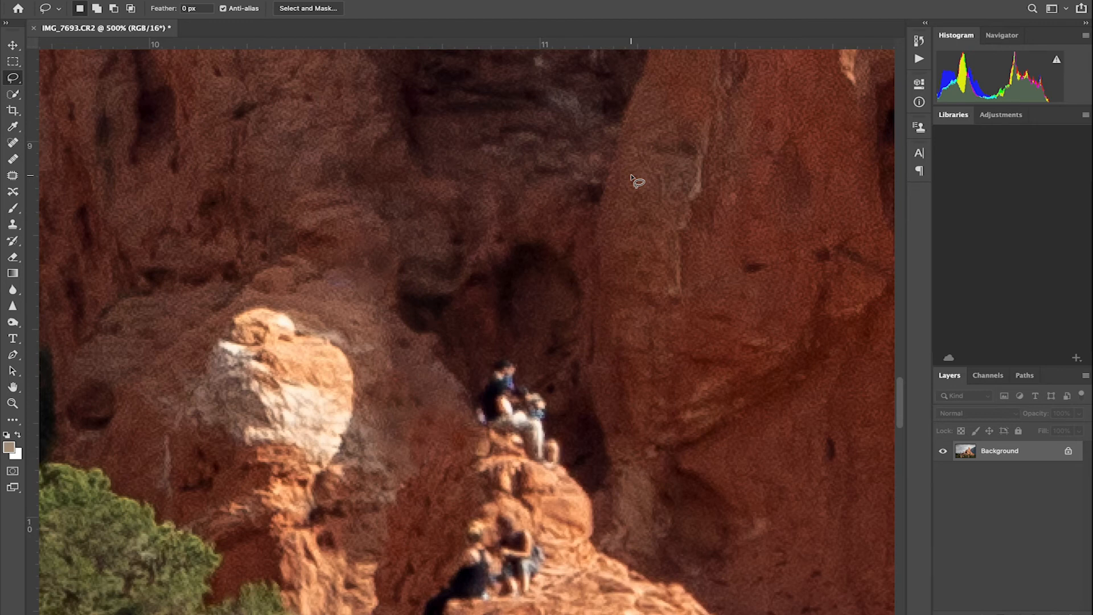
- Try to cover the hikers bent over beside the big pine with a lassoed foliage patch copied to a new layer
scroll(607, 274, down, 10)
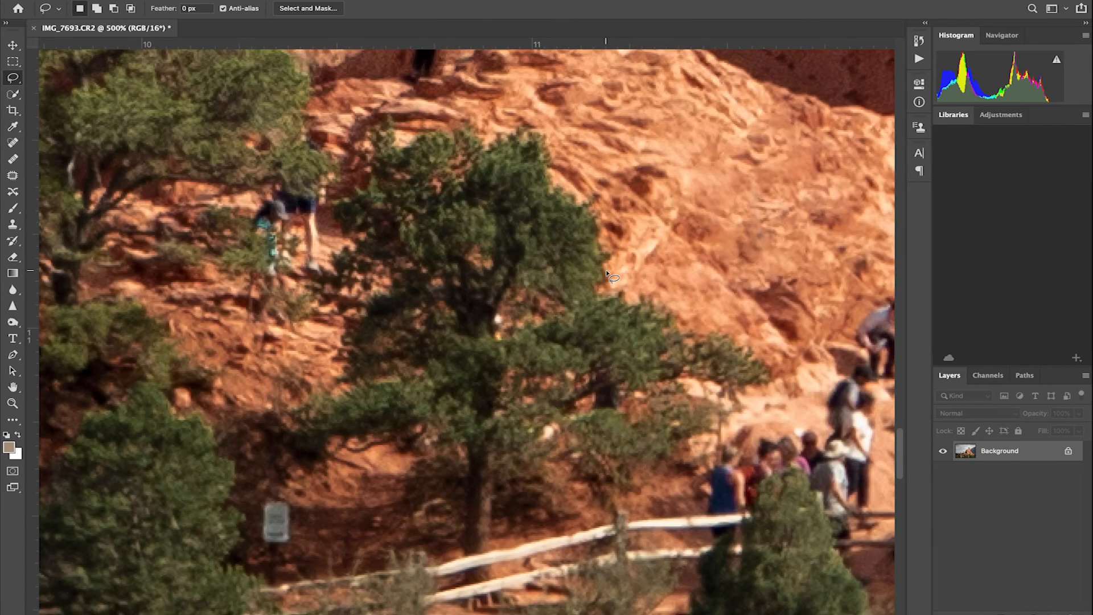
scroll(607, 273, left, 5)
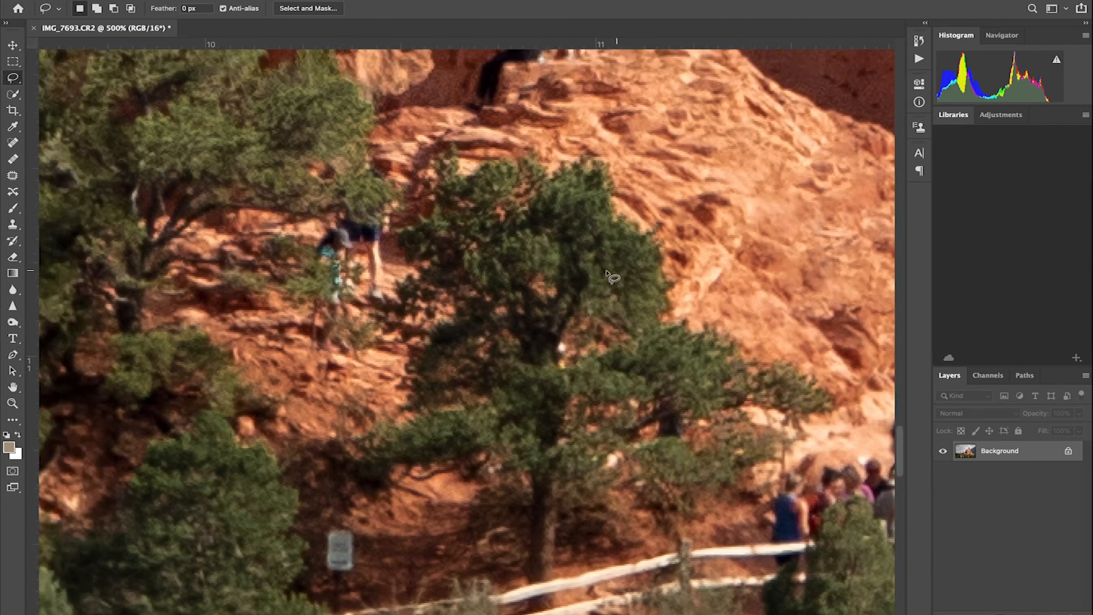
scroll(606, 273, left, 3)
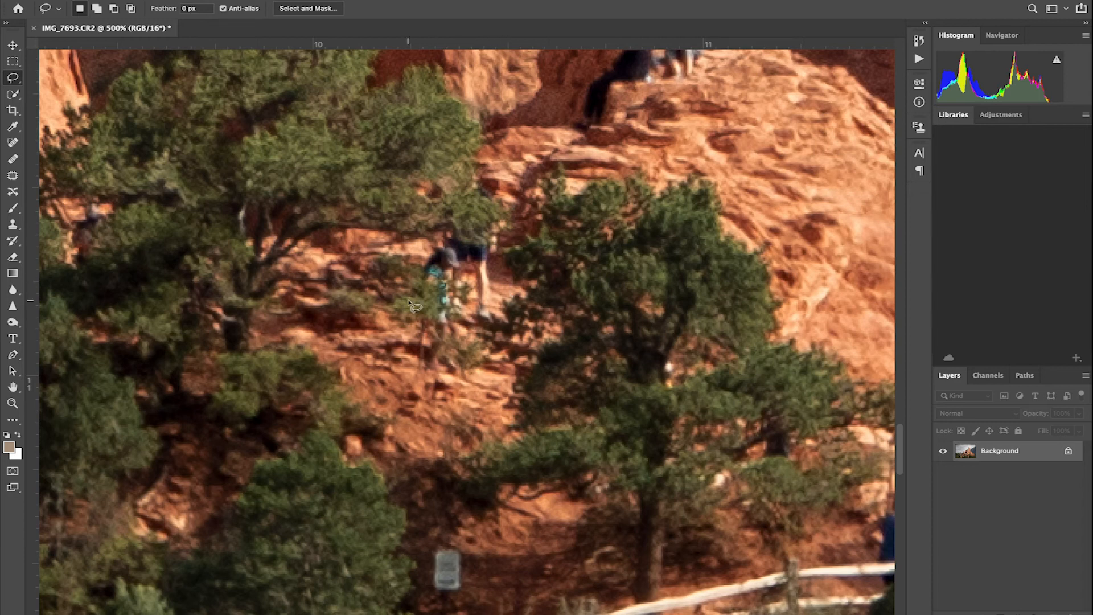
scroll(409, 301, up, 3)
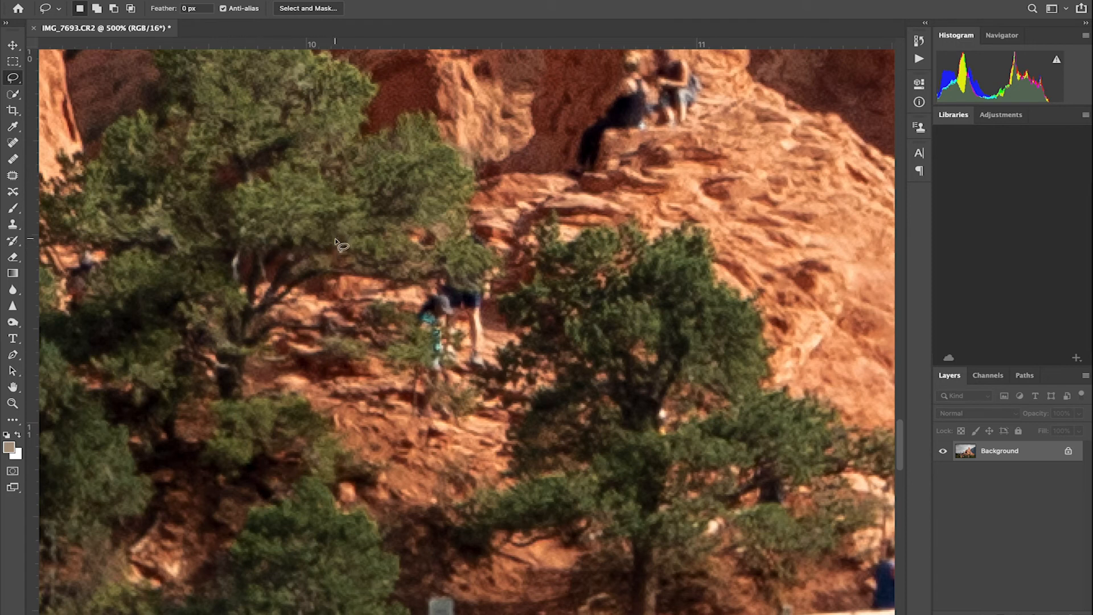
mouse_move(334, 244)
mouse_down()
mouse_move(373, 204)
mouse_move(325, 185)
mouse_move(302, 159)
mouse_move(251, 174)
mouse_move(213, 211)
mouse_move(240, 252)
mouse_move(336, 246)
mouse_up()
key(v)
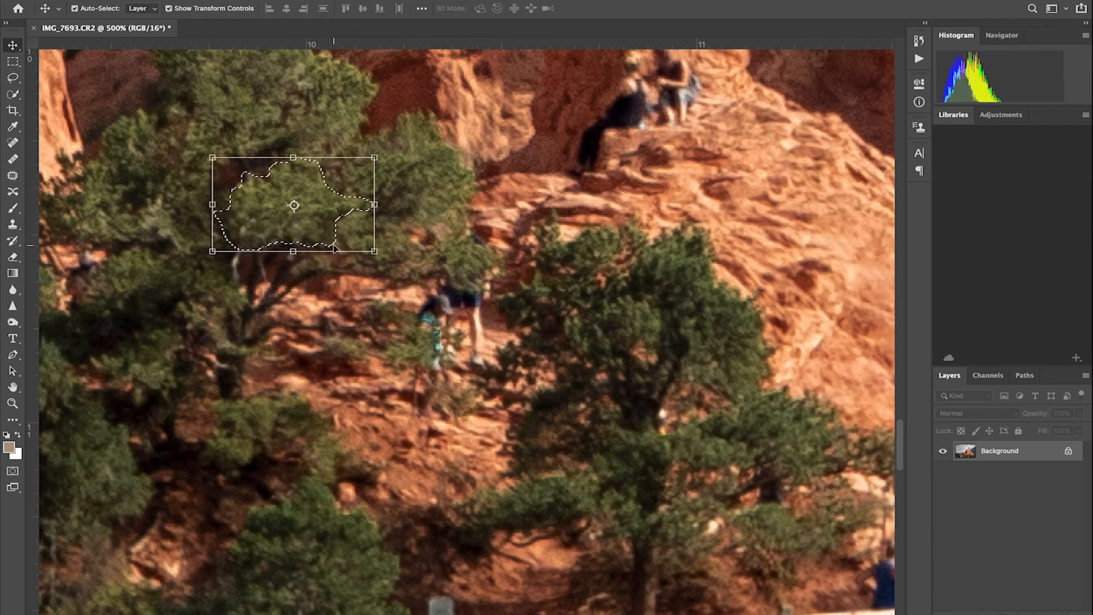
key(ctrl+j)
drag(327, 193, 473, 283)
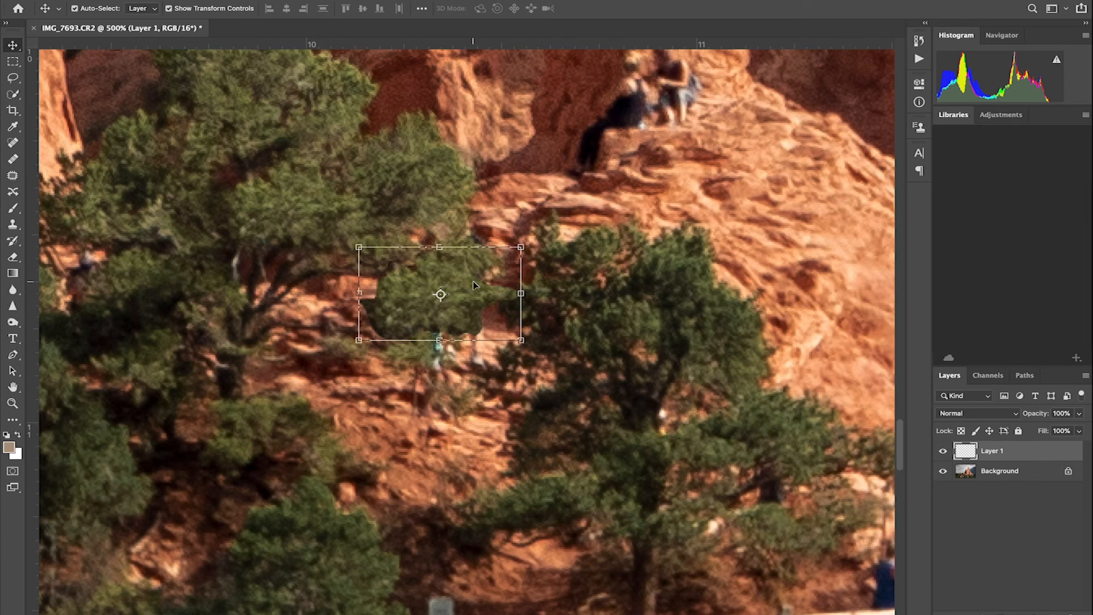
key(Delete)
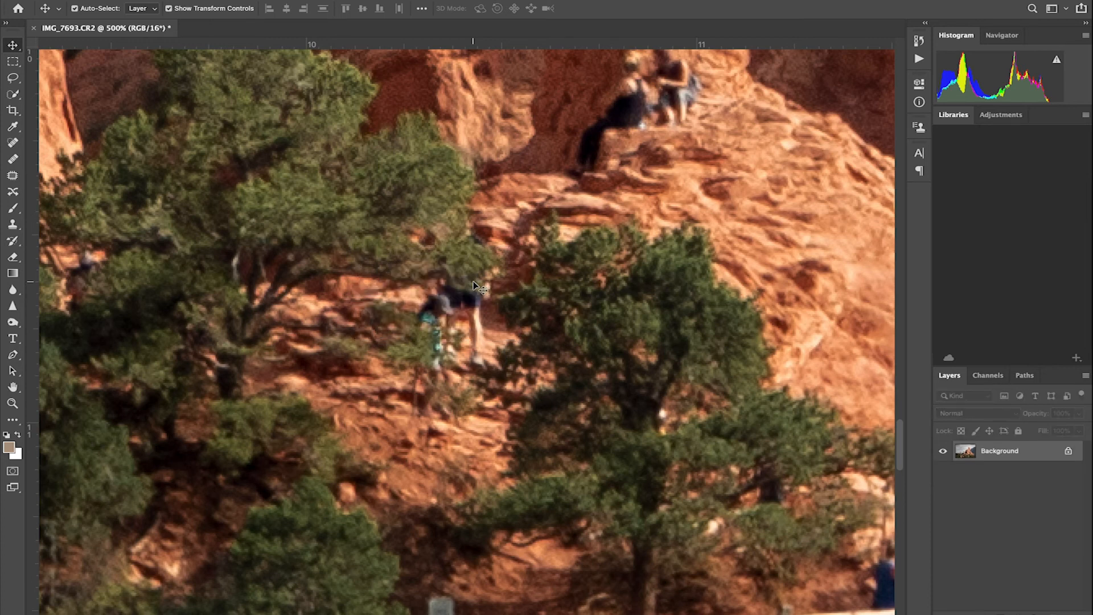
- Cover the upper bodies of the two hikers beside the big pine with cloned foliage using a size 40 Clone Stamp brush
key(s)
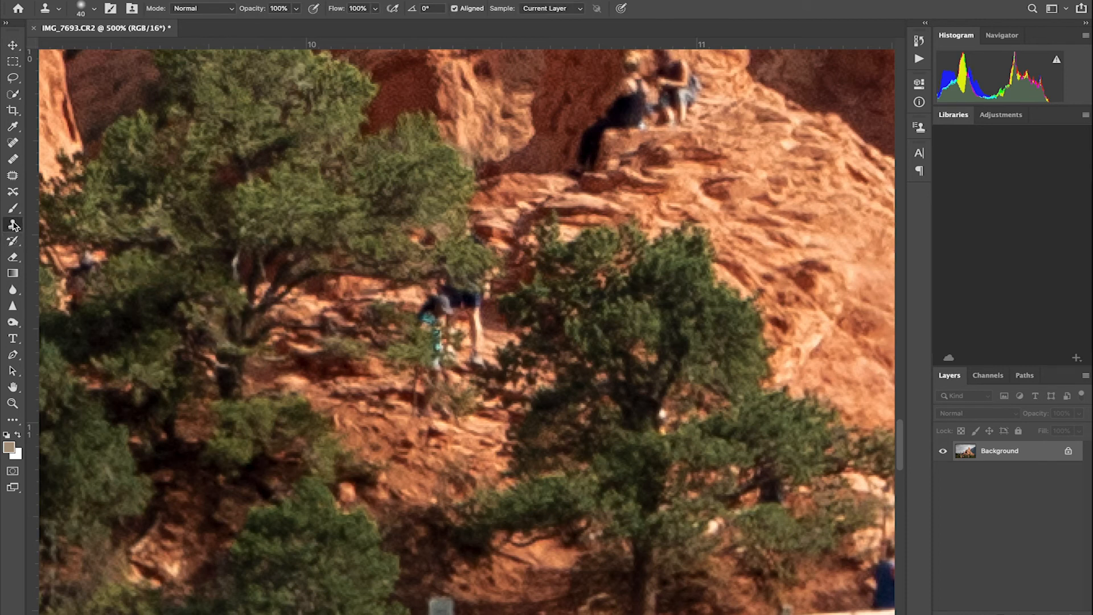
alt+click(281, 203)
click(448, 287)
click(448, 287)
click(441, 302)
click(436, 314)
click(456, 315)
click(461, 300)
click(462, 273)
click(463, 260)
click(463, 260)
click(462, 259)
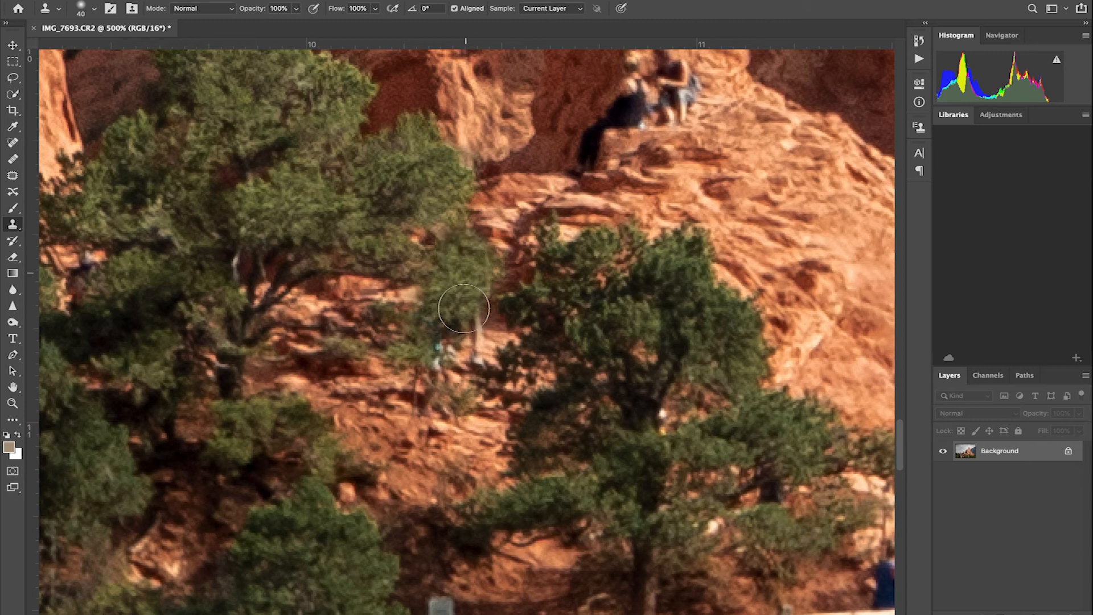
- Try to cover the hikers' legs below the pine branch with the Clone Stamp, and undo those strokes
click(464, 311)
click(458, 333)
click(464, 353)
click(450, 344)
click(452, 342)
click(455, 342)
click(454, 346)
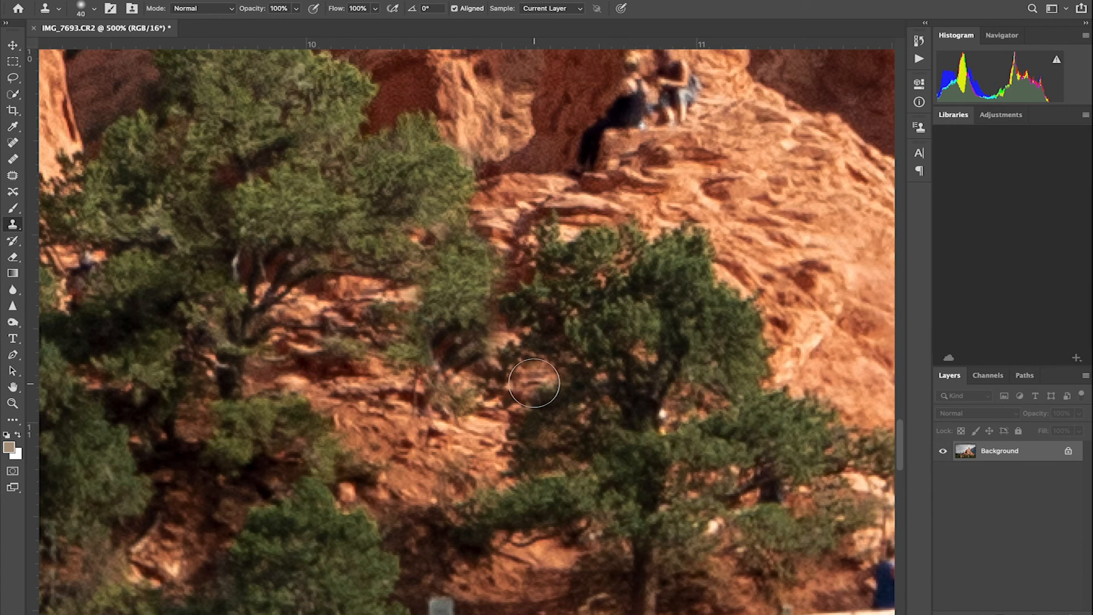
key(super+z)
alt+click(491, 307)
drag(549, 335, 528, 375)
key(super+z)
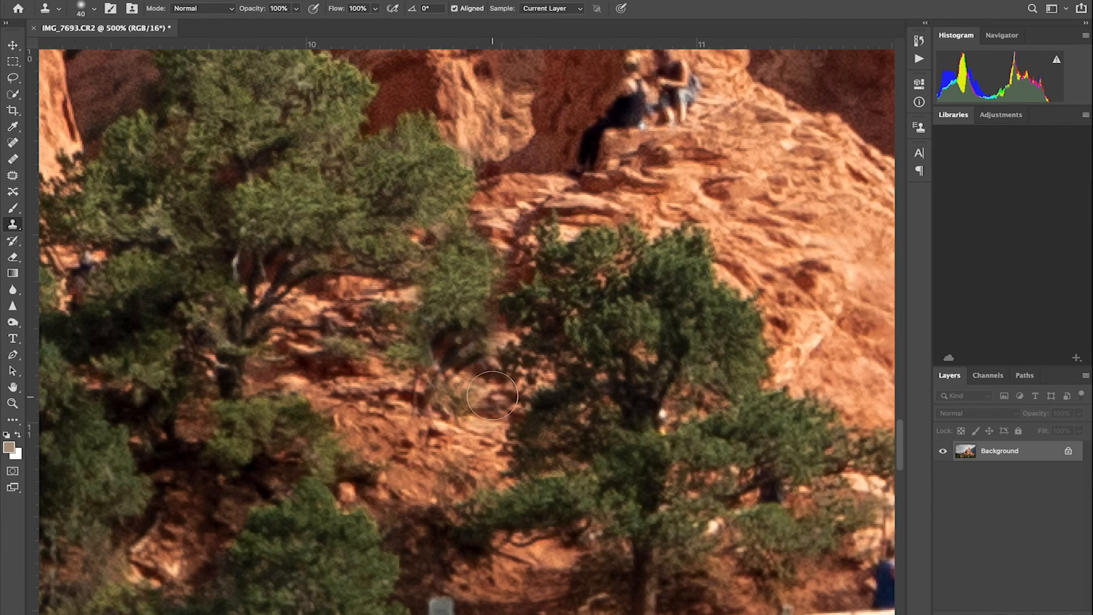
key(super+z)
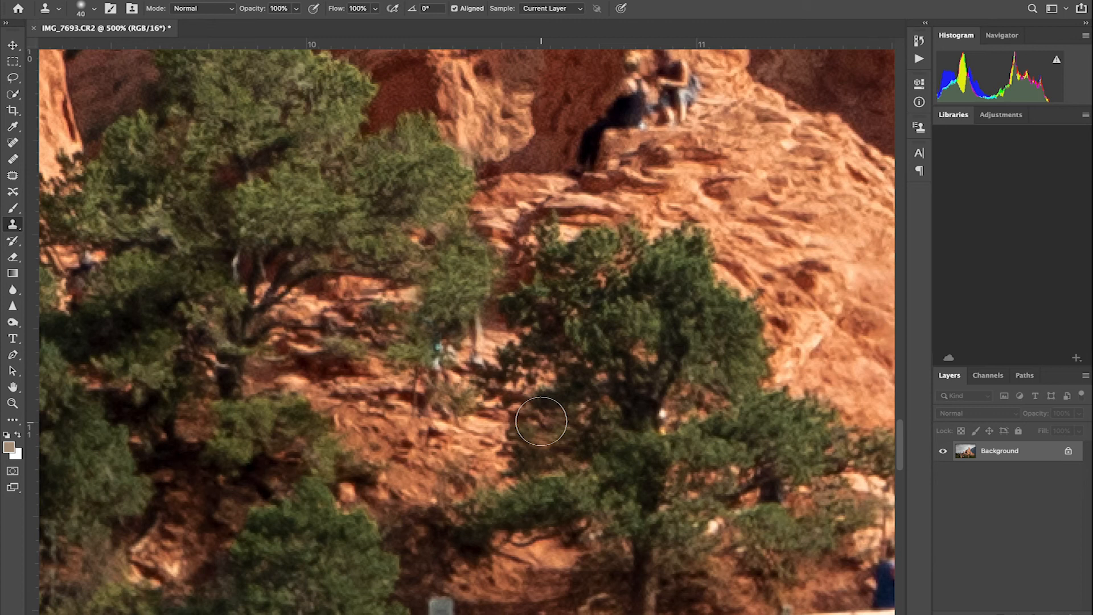
- Lasso the remaining hiker legs below the cloned foliage, apply a Content-Aware fill and deselect
key(l)
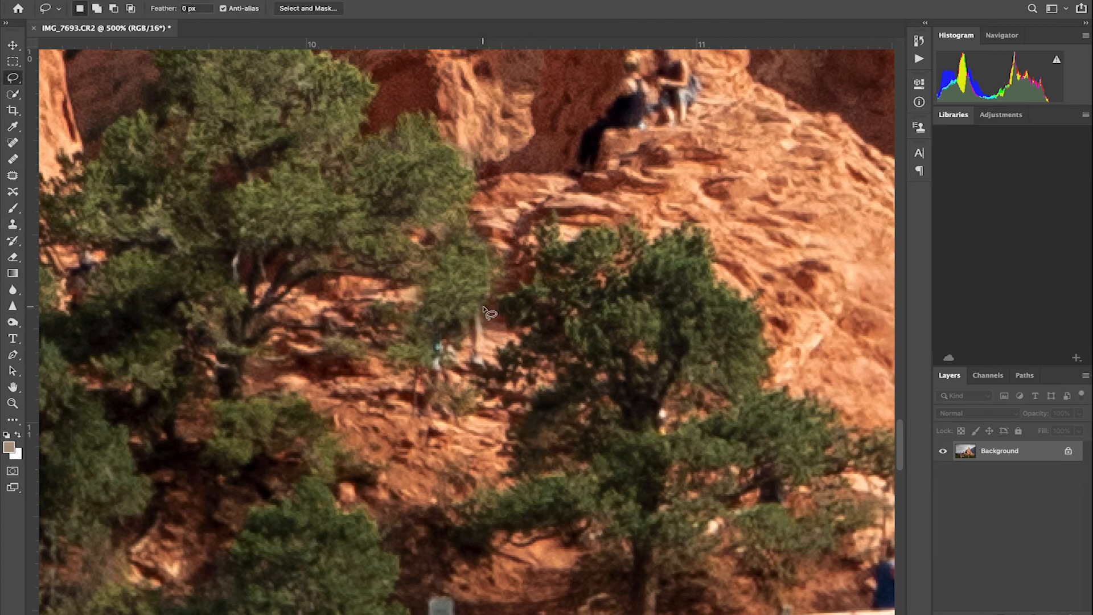
mouse_move(483, 307)
mouse_down()
mouse_move(436, 349)
mouse_move(480, 375)
mouse_move(499, 362)
mouse_move(487, 308)
mouse_up()
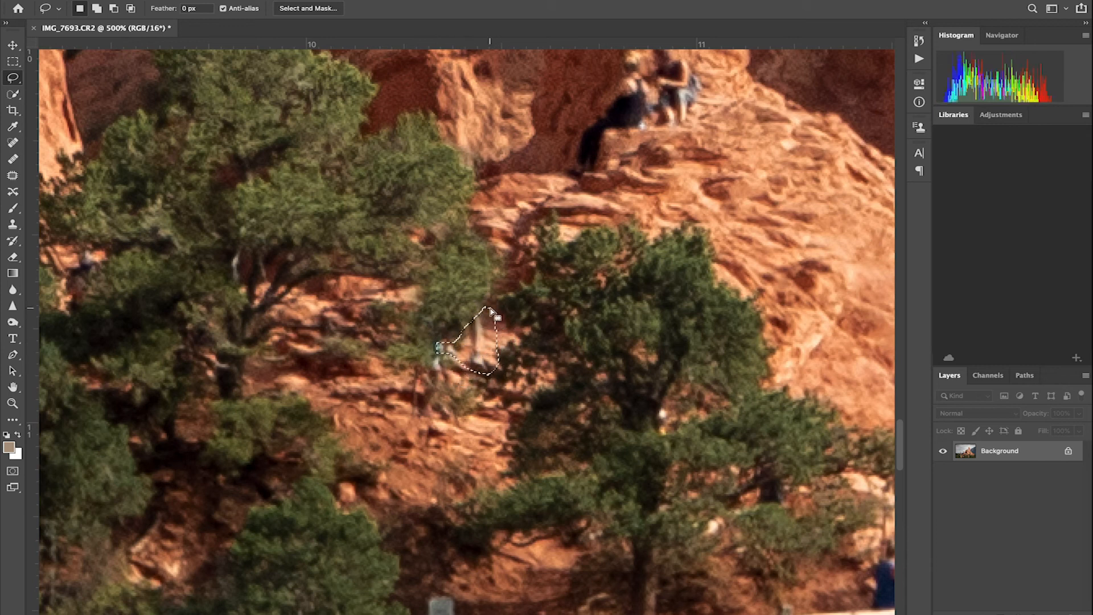
key(shift+BackSpace)
click(634, 178)
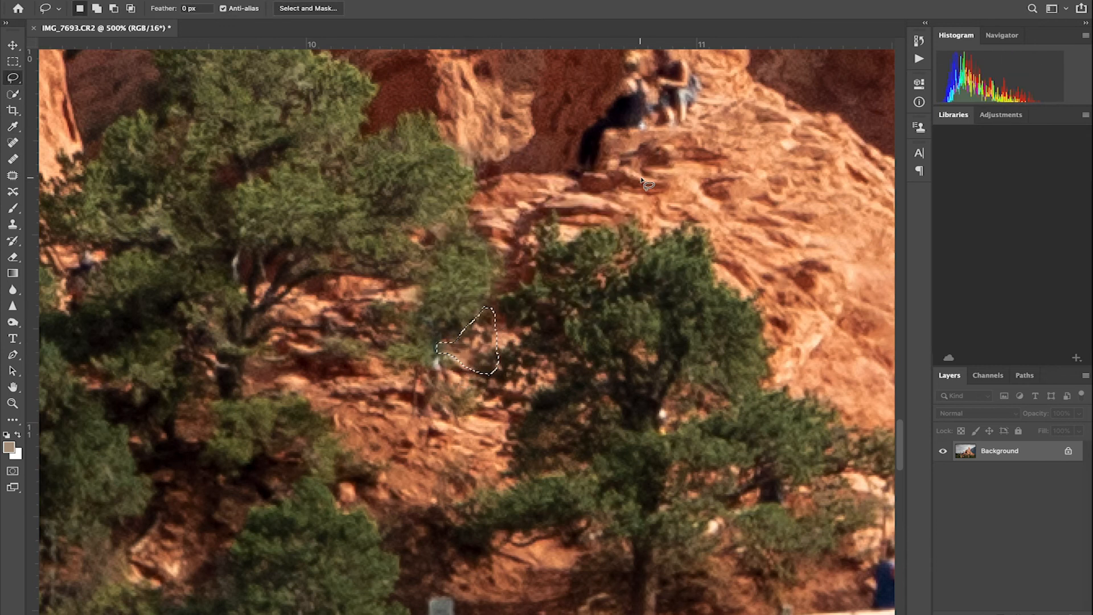
key(ctrl+d)
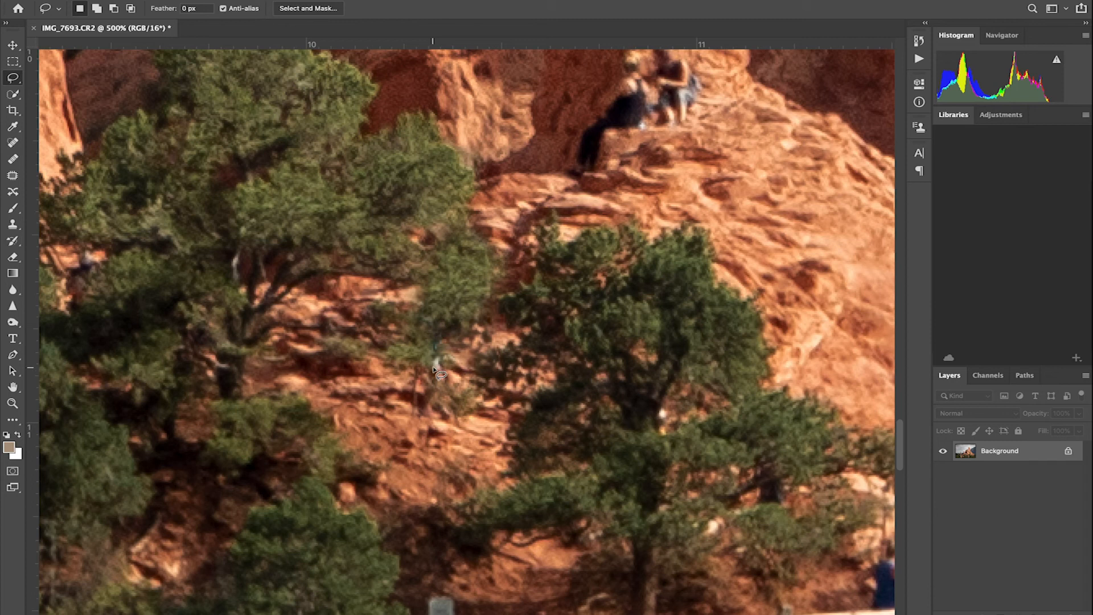
- Lasso the small teal and white remnant beside the pine branch, apply a Content-Aware fill and deselect
mouse_move(434, 370)
mouse_down()
mouse_move(436, 333)
mouse_move(455, 364)
mouse_move(435, 369)
mouse_up()
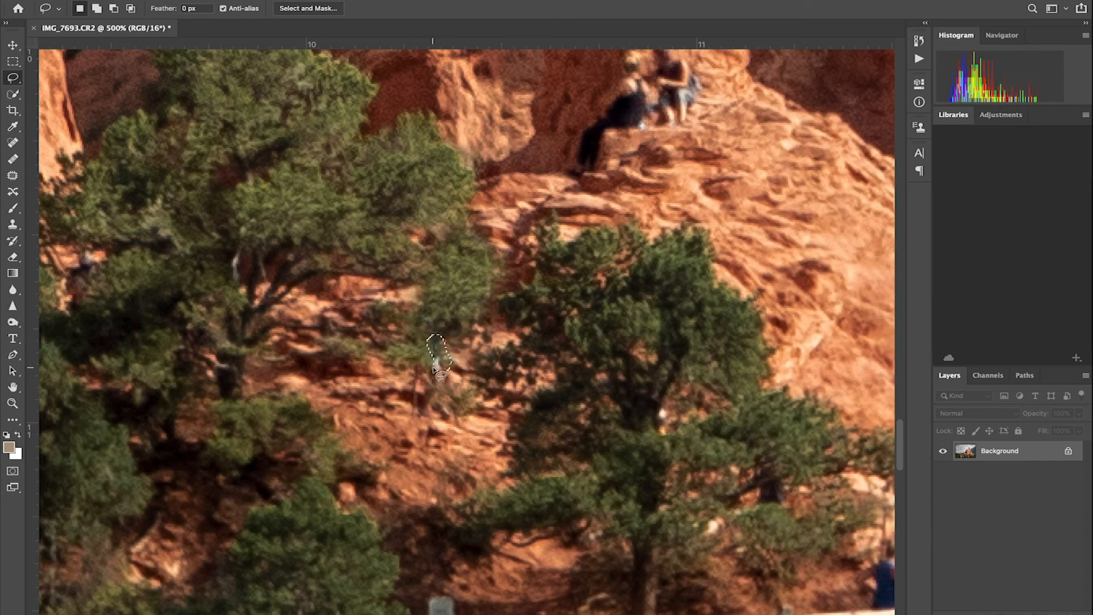
key(shift+BackSpace)
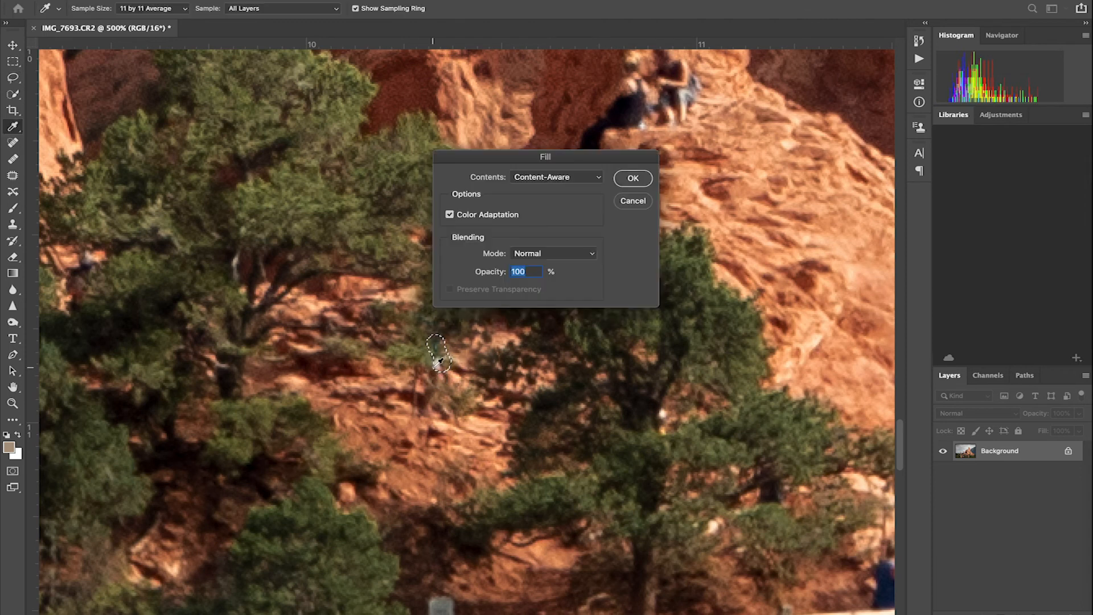
key(Return)
key(ctrl+d)
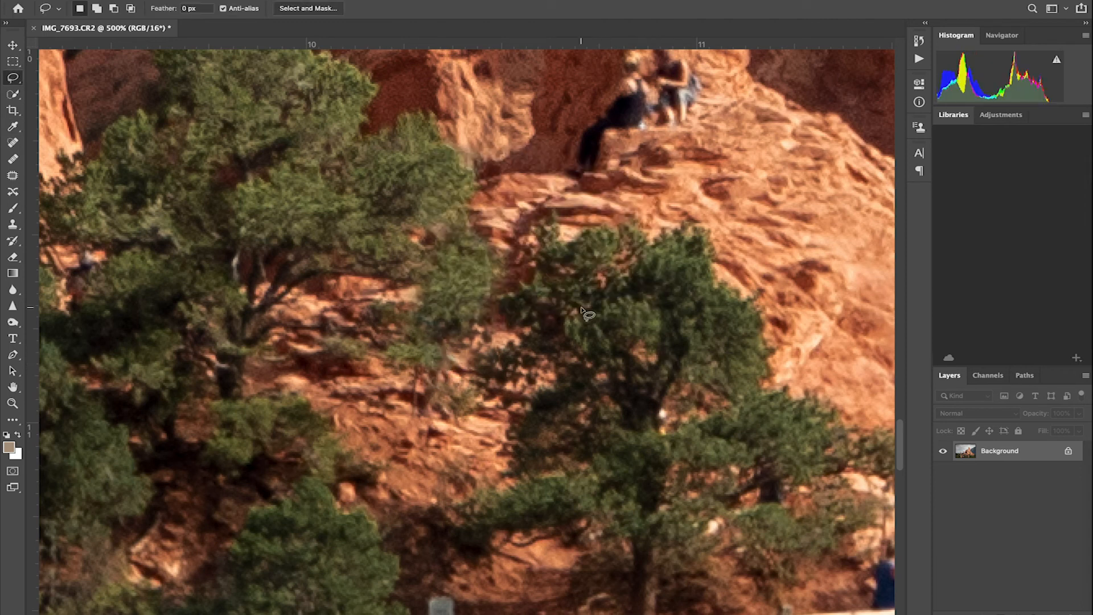
- Examine the retouched pine area in the wider scene and the remaining people on the slope and by the fence up close
key(ctrl+minus)
key(ctrl+minus)
key(ctrl+minus)
key(ctrl+minus)
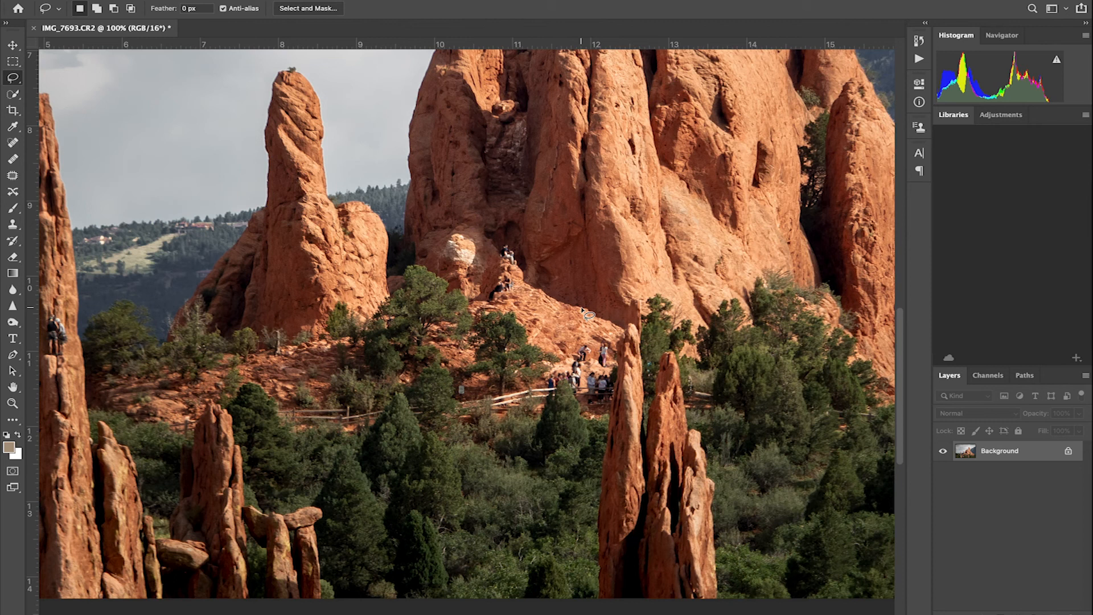
scroll(582, 312, right, 2)
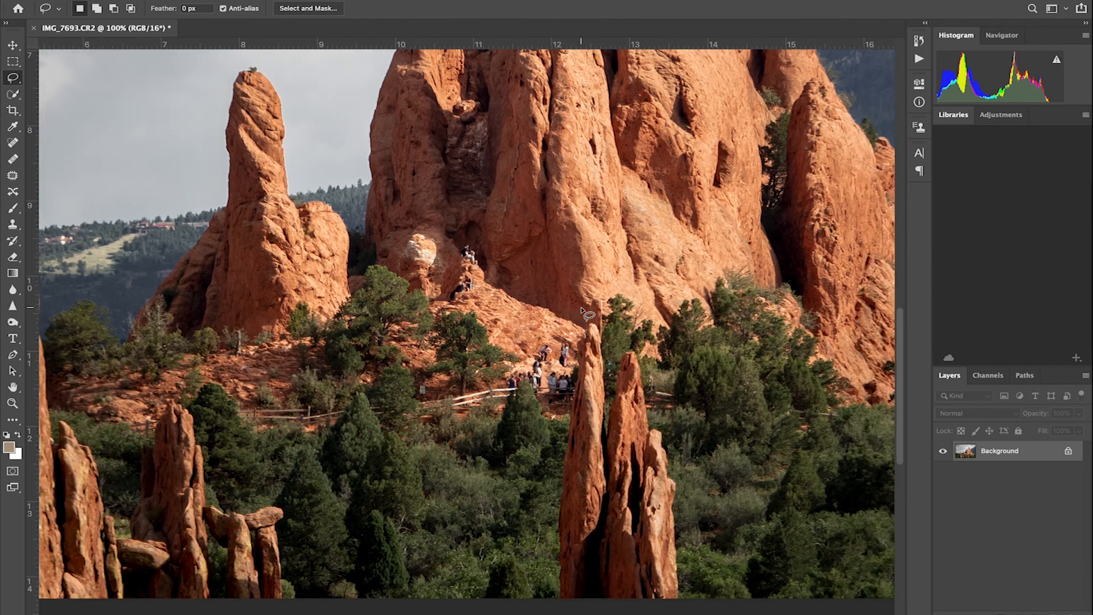
key(ctrl+plus)
key(ctrl+plus)
key(ctrl+plus)
scroll(563, 301, up, 1)
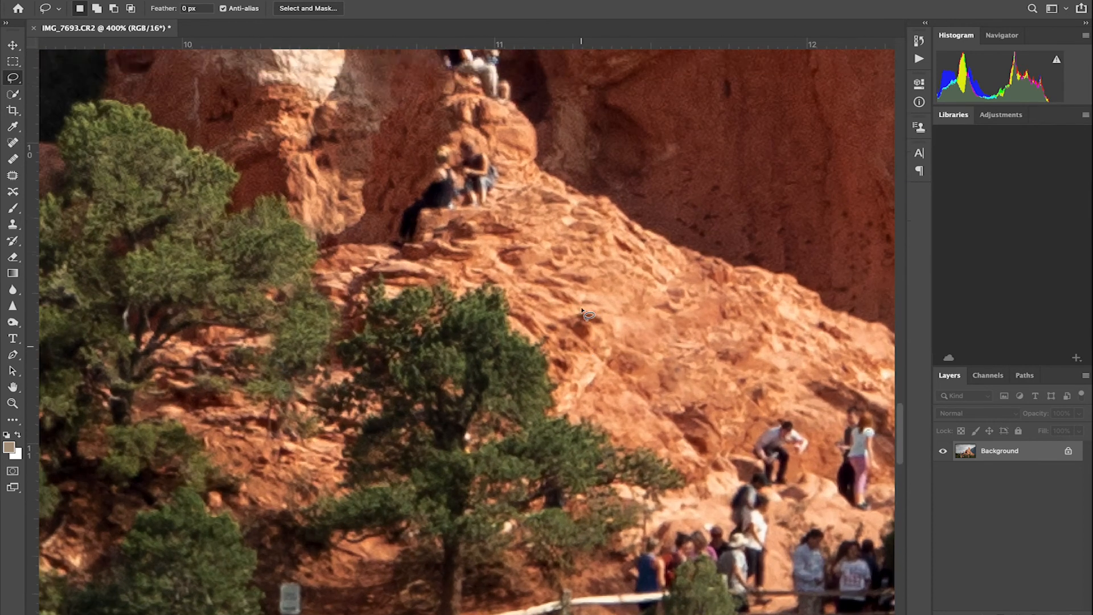
- Lasso the people seated on the rock knob in two selections and apply a Content-Aware fill to each
drag(473, 225, 476, 225)
key(shift+F5)
key(Return)
mouse_move(462, 156)
mouse_down()
mouse_move(459, 166)
mouse_move(463, 155)
mouse_up()
key(shift+F5)
key(Return)
- Lasso hikers on the lower slope above the fence and apply a Content-Aware fill
scroll(467, 228, down, 6)
mouse_move(466, 227)
mouse_down()
mouse_move(447, 286)
mouse_move(465, 227)
mouse_up()
key(shift+F5)
click(634, 178)
- Try a Content-Aware fill on a lassoed area of the people near the fence, and undo it
drag(513, 279, 542, 310)
key(shift+F5)
key(Return)
key(ctrl+z)
- Remove the people around the evergreen at the fence with a Content-Aware fill and touch up the tree with the Clone Stamp
key(s)
right_click(411, 371)
drag(410, 341, 418, 233)
key(shift+F5)
key(Return)
key(ctrl+d)
key(s)
drag(370, 308, 399, 268)
- Lasso the people behind the fence between the evergreen and the rock spire, apply a Content-Aware fill and deselect
key(l)
drag(525, 276, 530, 274)
key(shift+F5)
key(Return)
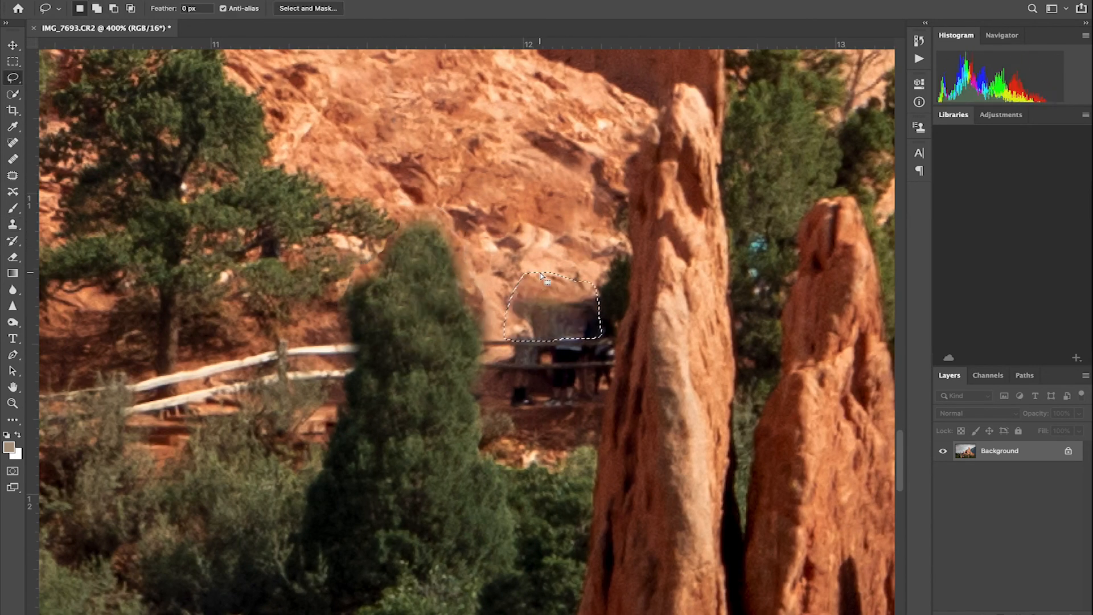
key(ctrl+d)
- Clone rock and foliage over the leftover legs and fence rails between the evergreen and the rock spire
key(s)
right_click(534, 318)
key(Return)
right_click(559, 361)
drag(630, 416, 654, 415)
key(Return)
- Blend the bush edge between the evergreen and the front spire with cloned foliage using a size 40 brush
key(super+minus)
key(super+minus)
key(super+minus)
key(super+minus)
key(super+equal)
key(super+equal)
key(super+equal)
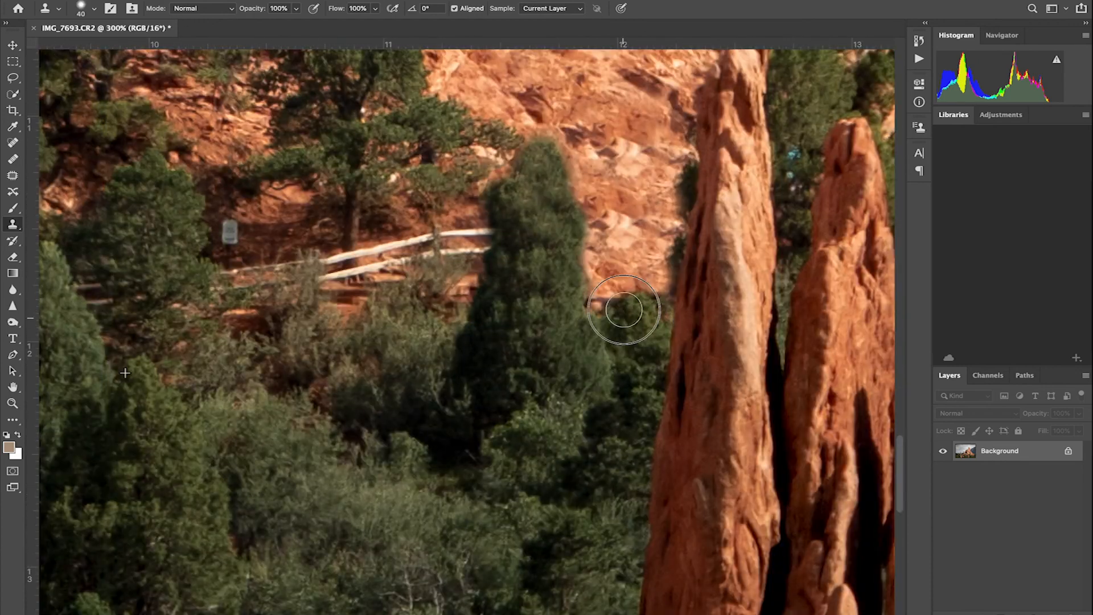
drag(642, 325, 615, 319)
- Clone surrounding texture over the remaining traces of people around the front rock spires
scroll(501, 226, right, 10)
scroll(501, 226, right, 10)
alt+click(552, 273)
drag(647, 285, 649, 297)
scroll(605, 319, right, 10)
drag(582, 310, 582, 337)
- Cover the climbers on the tall leftmost rock spire with cloned rock
scroll(466, 253, left, 20)
alt+click(434, 137)
drag(423, 232, 422, 319)
scroll(269, 420, left, 20)
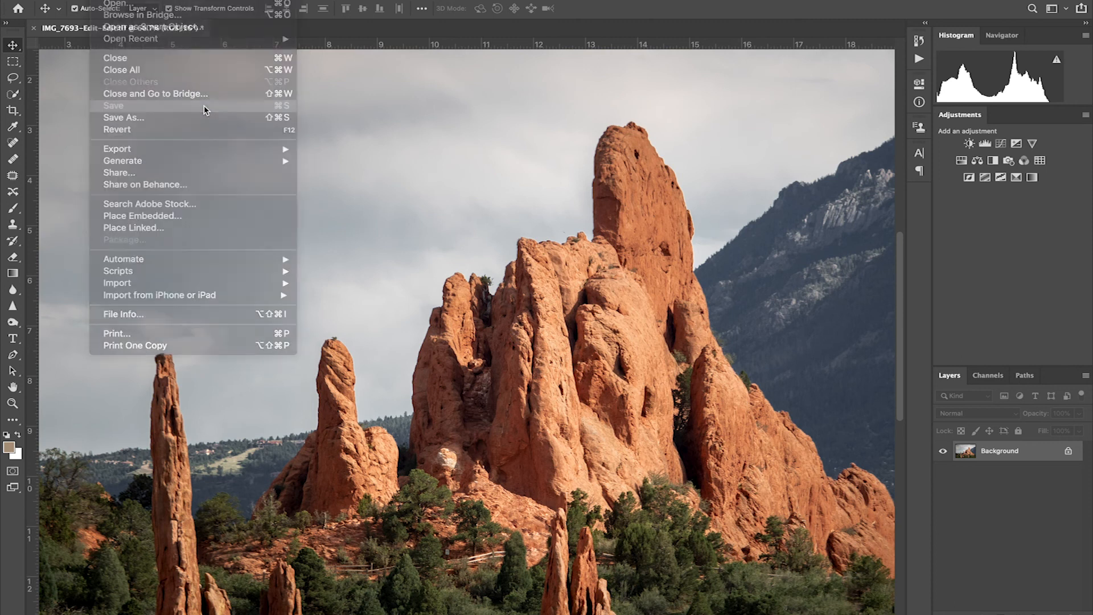
- Save the retouched file and, in Lightroom Classic, set its Post-Crop Vignetting amount to -13
click(205, 108)
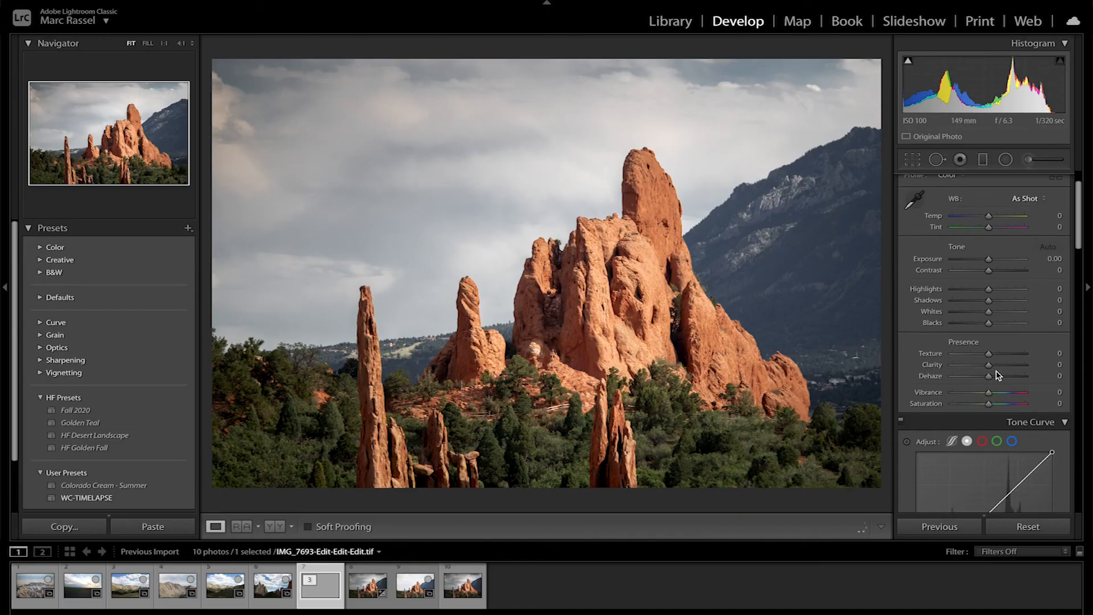
scroll(995, 371, down, 5)
scroll(994, 371, down, 15)
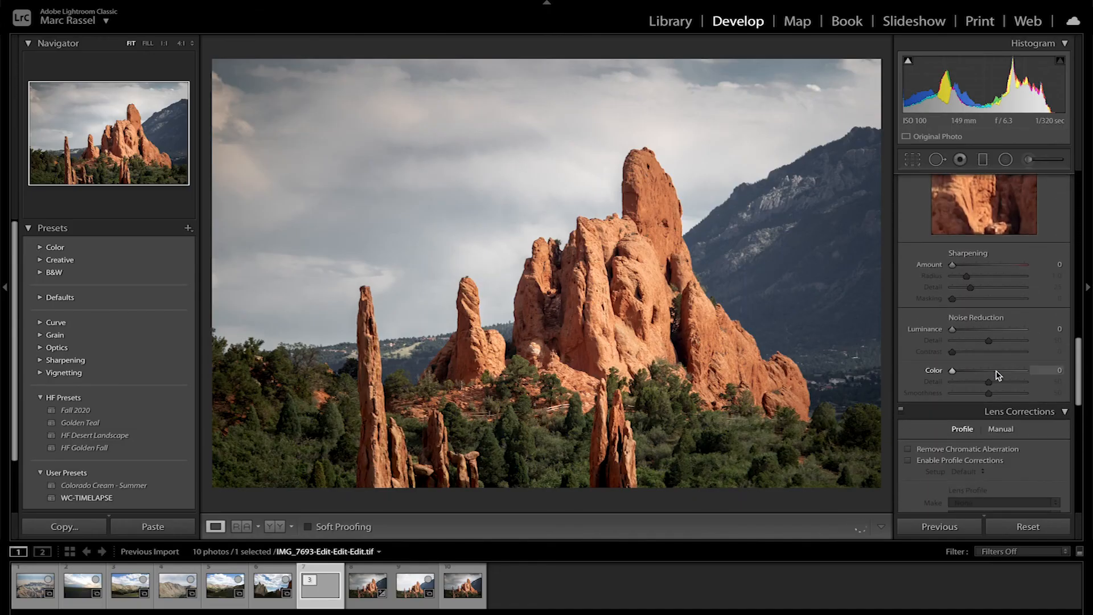
scroll(996, 379, down, 10)
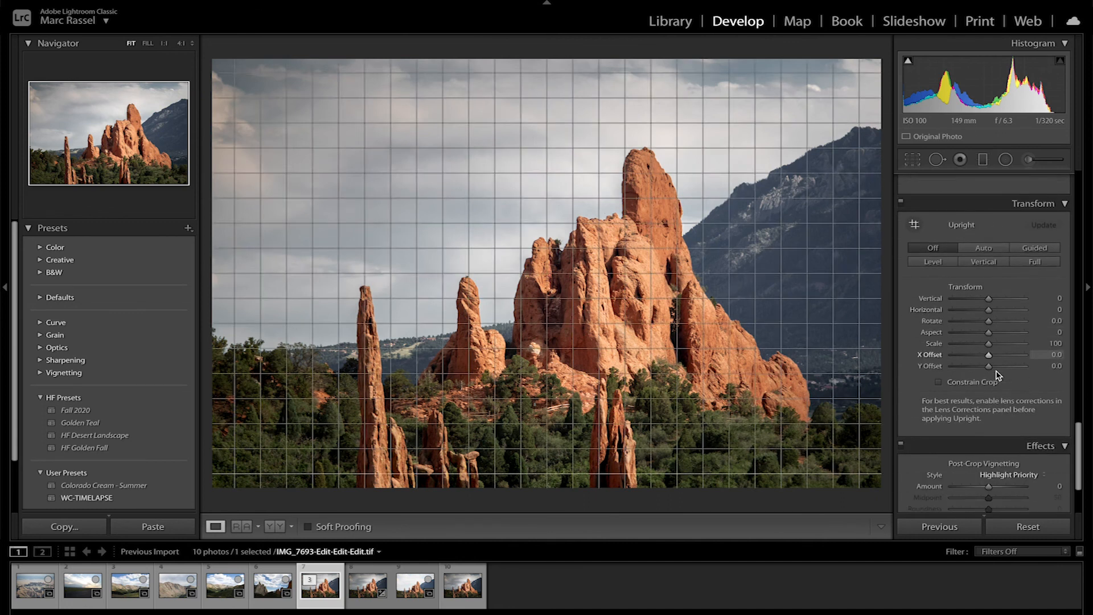
mouse_move(991, 382)
mouse_down()
mouse_move(975, 385)
mouse_move(986, 386)
mouse_up()
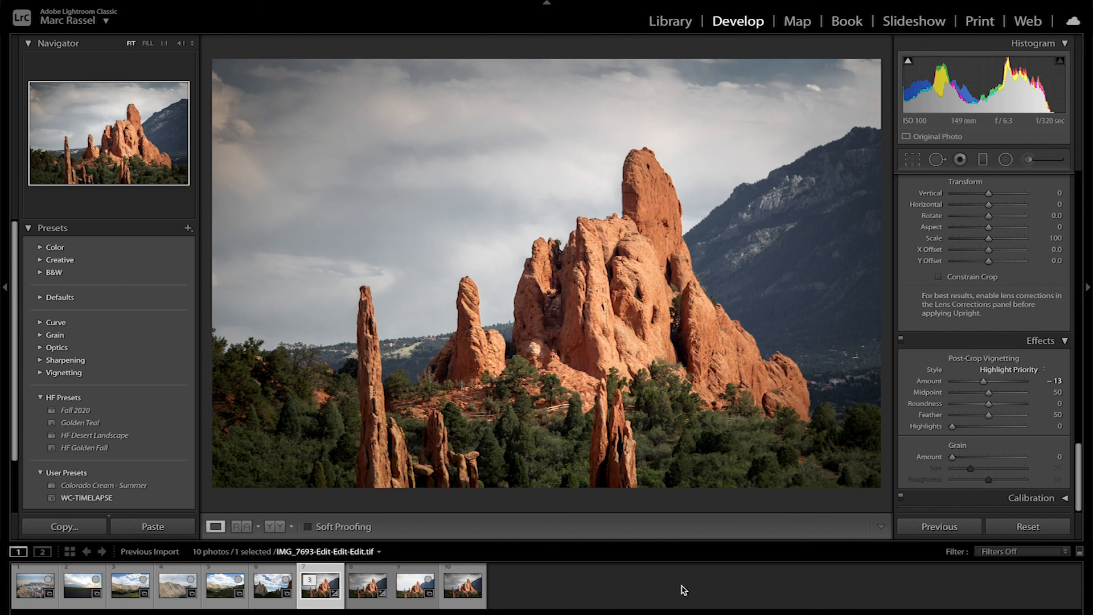
- Compare the finished IMG_7693-Edit-Edit-Edit.tif with the original IMG_7693.CR2 by switching between the two photos
click(412, 592)
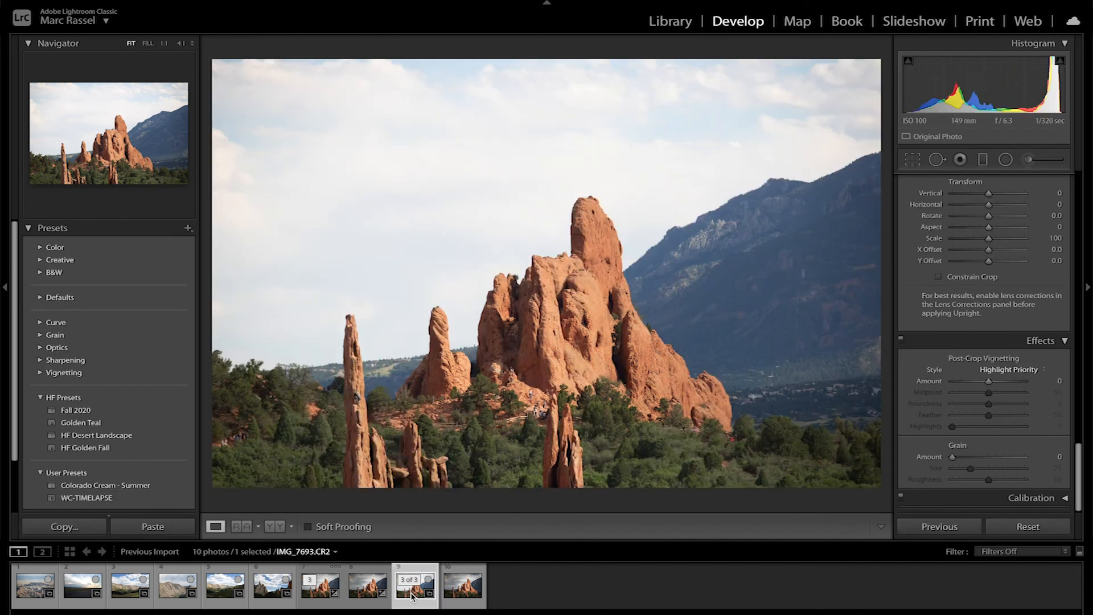
click(317, 592)
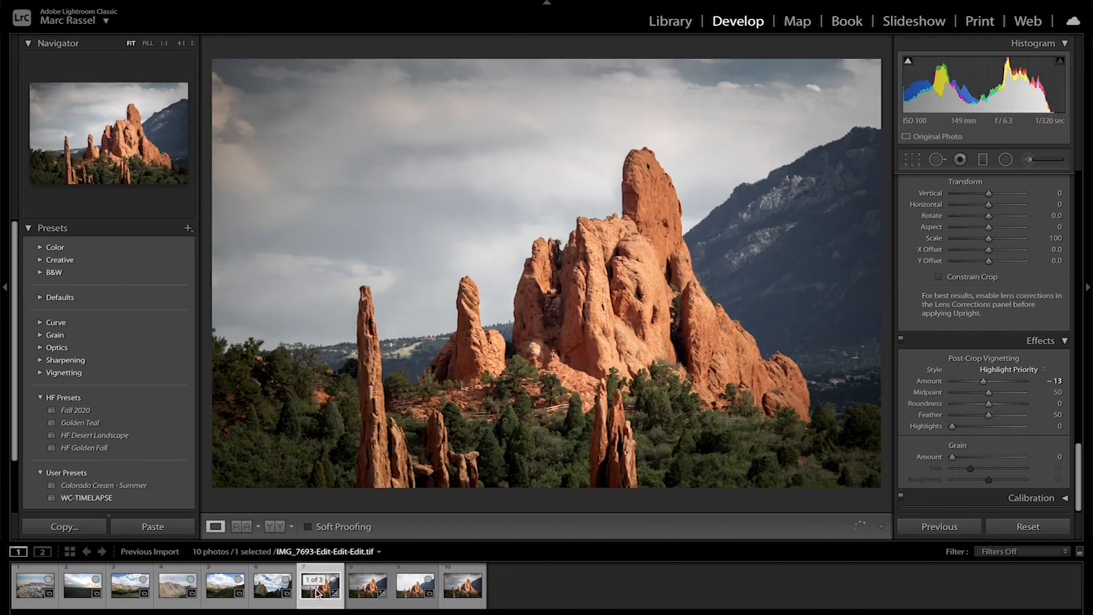
click(414, 592)
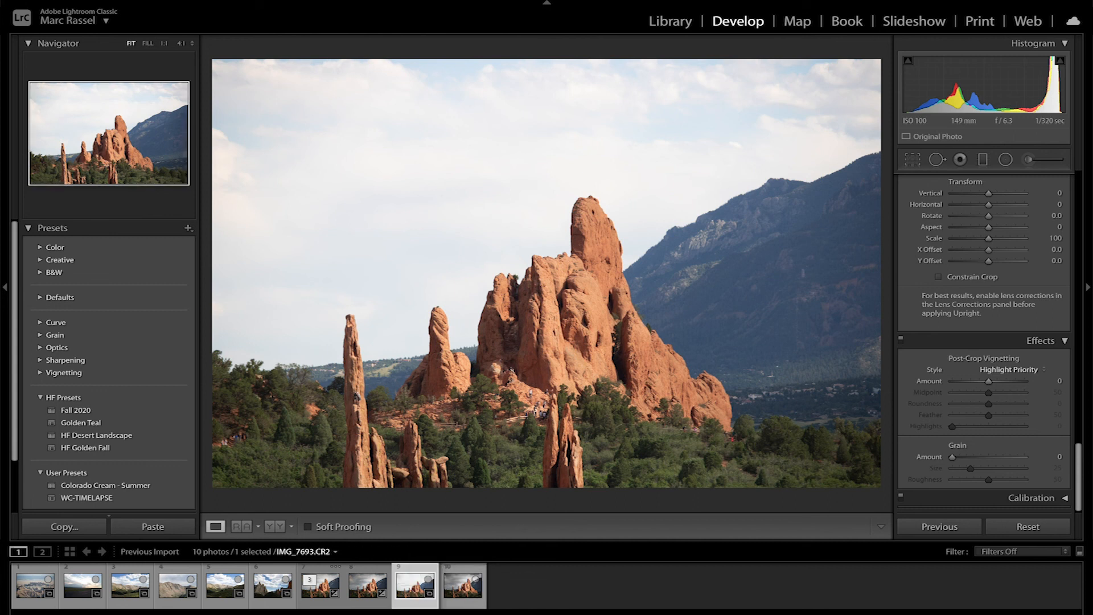
click(322, 596)
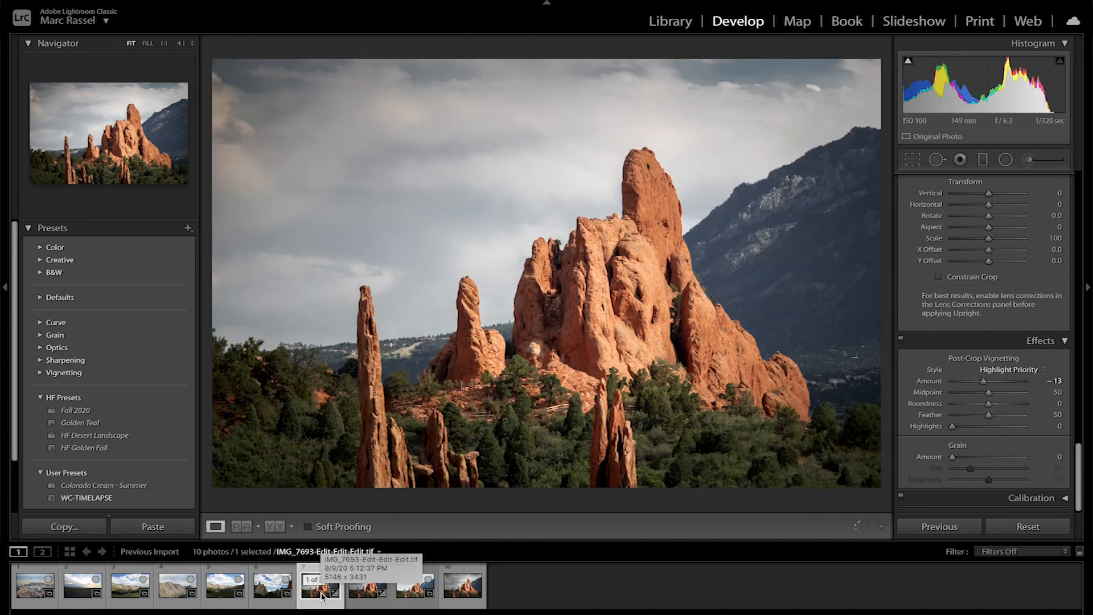